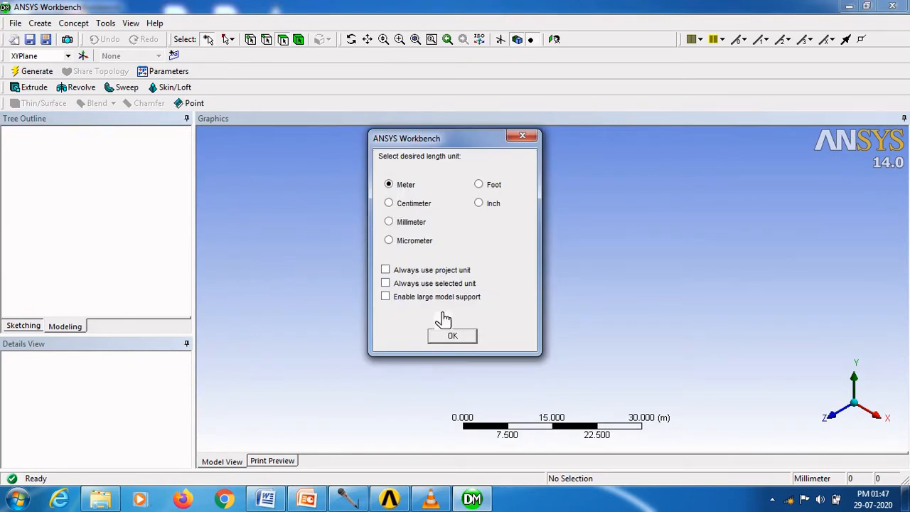
Step: Accept metre as the length unit and sketch a rectangle from the origin on the XY plane, about 5.7 m wide and 8 m high
left_click(454, 339)
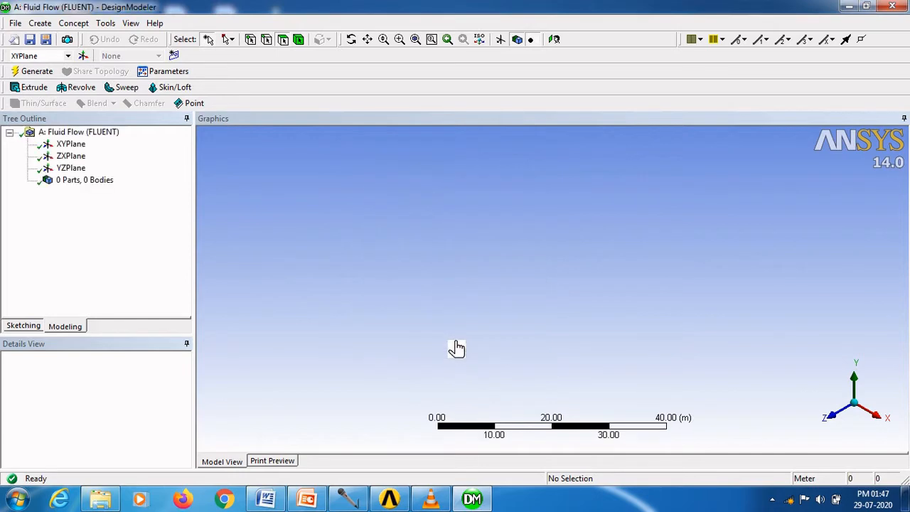
left_click(20, 327)
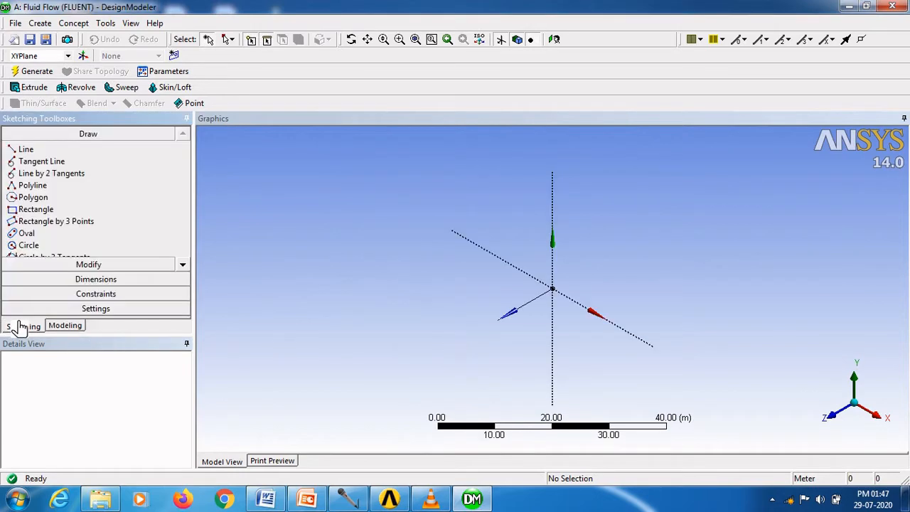
left_click(555, 40)
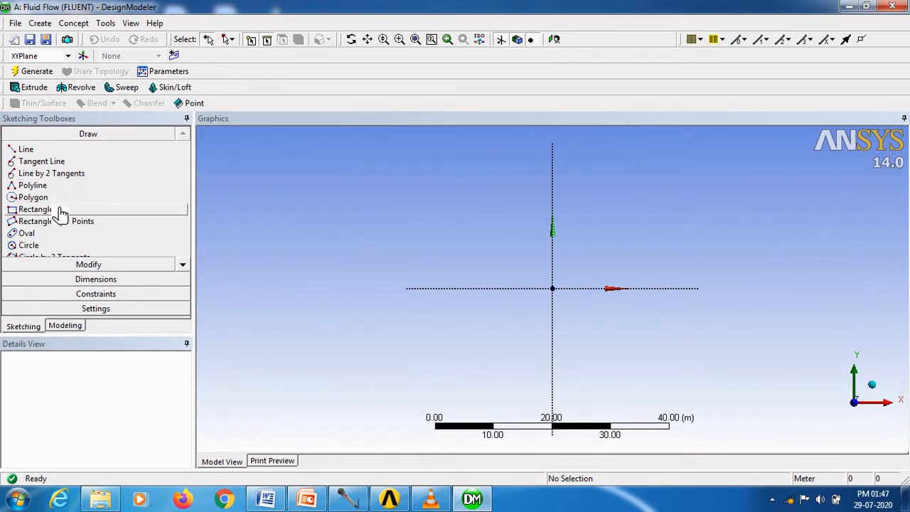
left_click(36, 209)
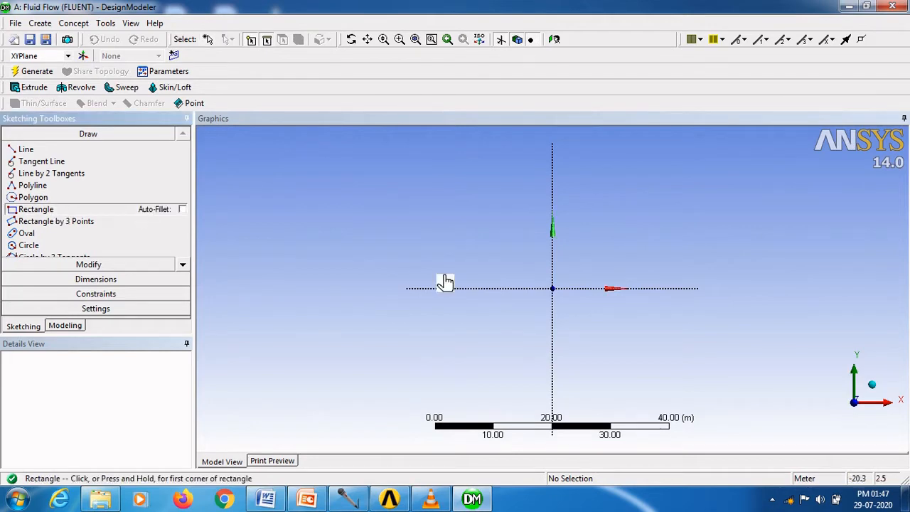
left_click(558, 291)
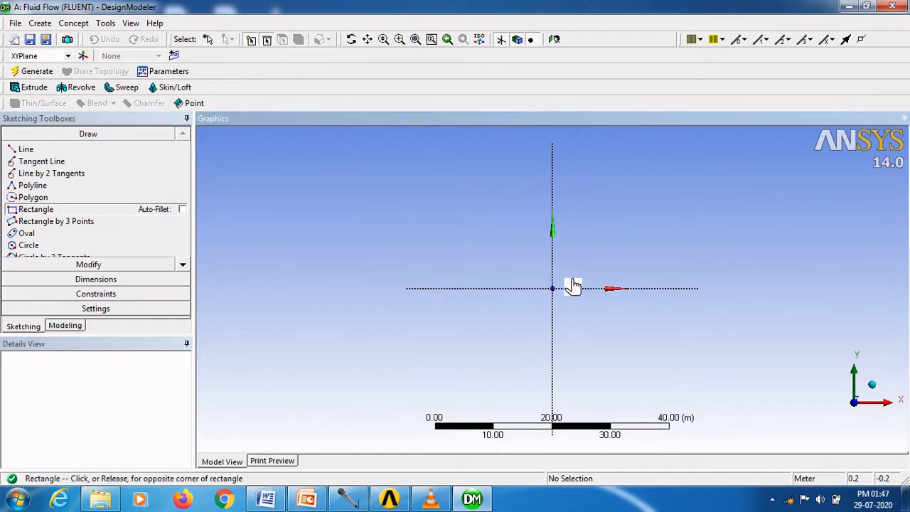
left_click(586, 243)
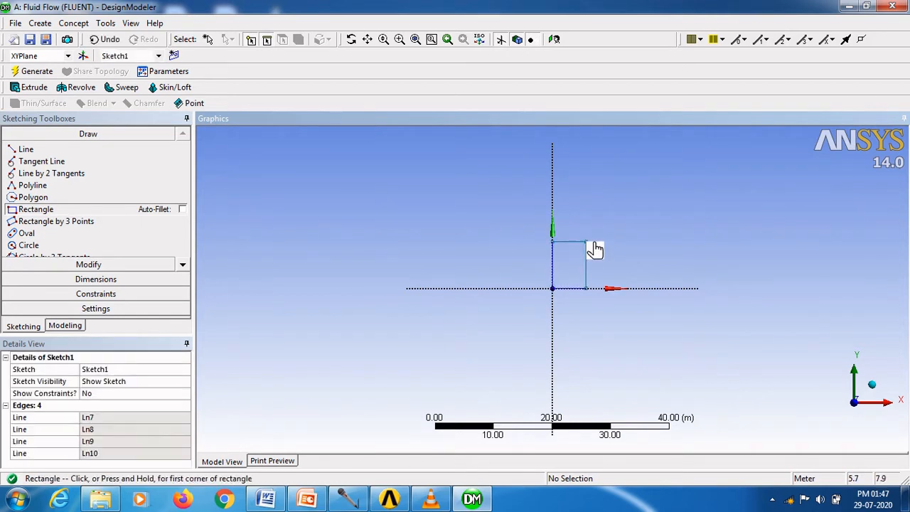
Step: Draw a slanted line from the rectangle's lower-right corner to the middle of its top edge, and trim off the outer corner to leave a trapezoid
left_click(50, 150)
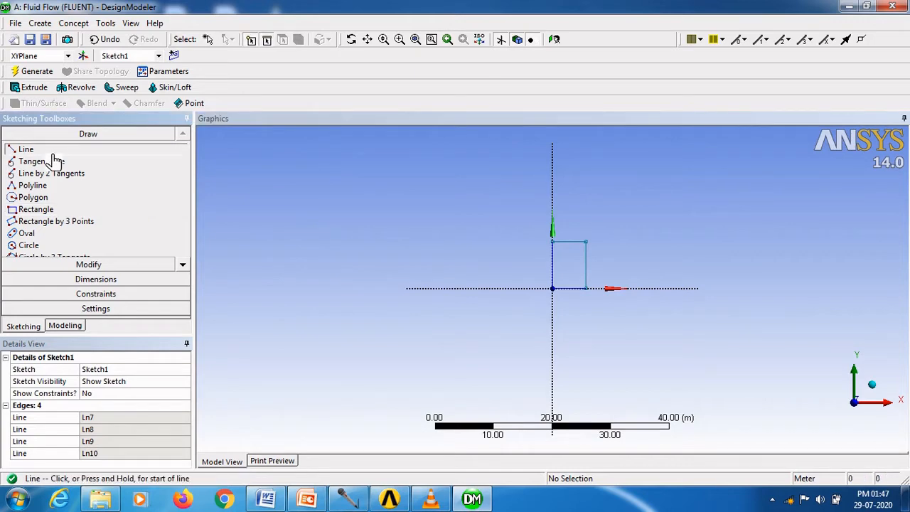
left_click(585, 288)
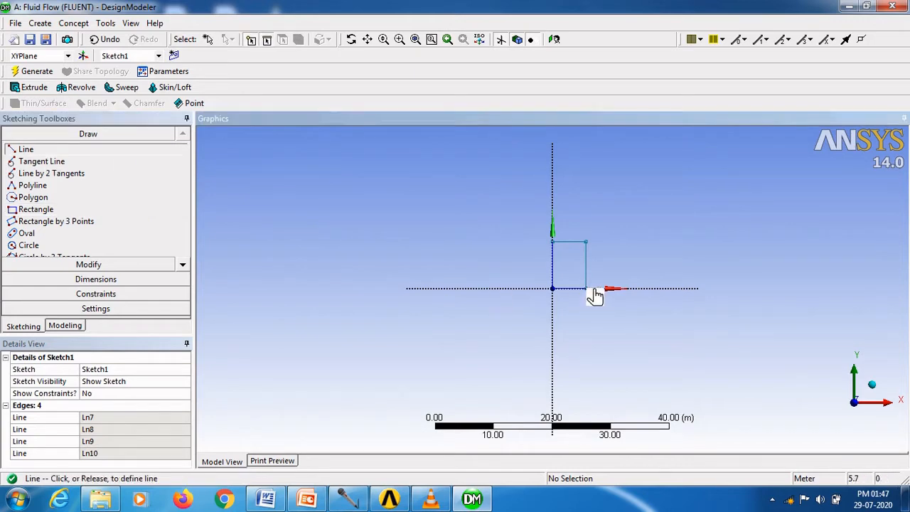
left_click(576, 249)
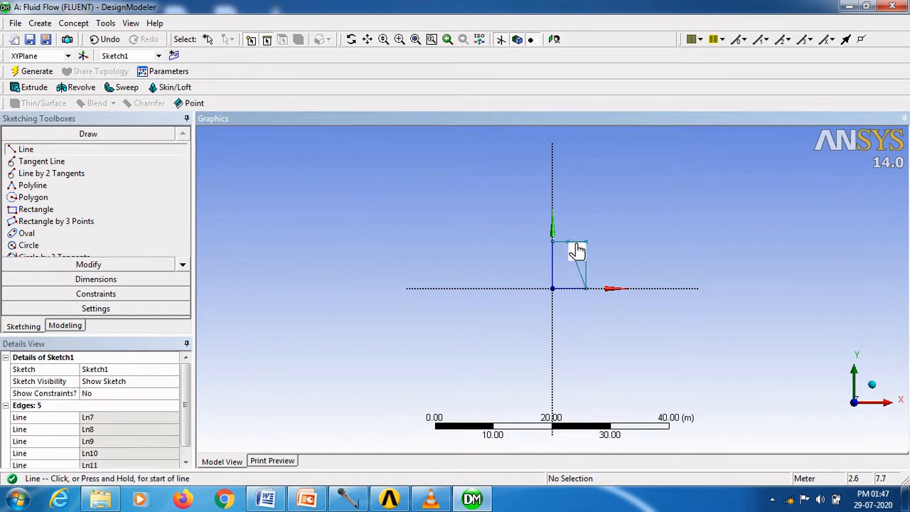
left_click(112, 264)
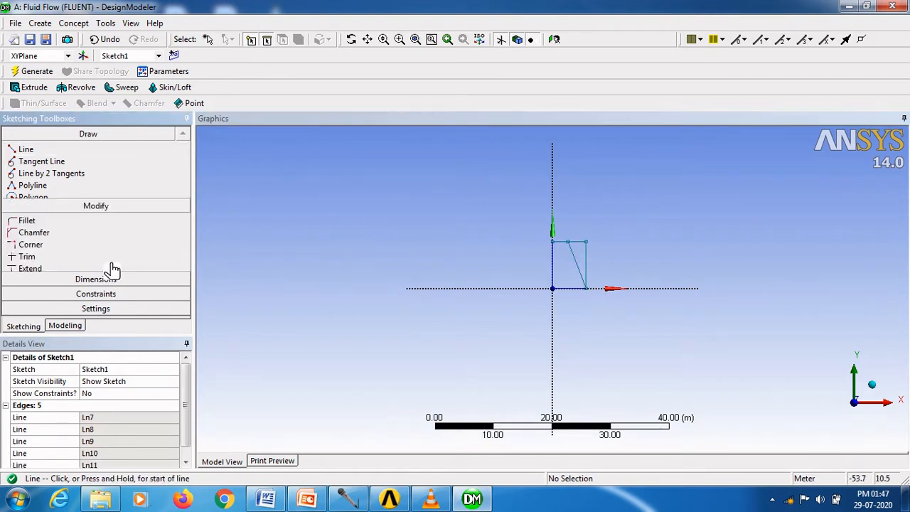
left_click(59, 203)
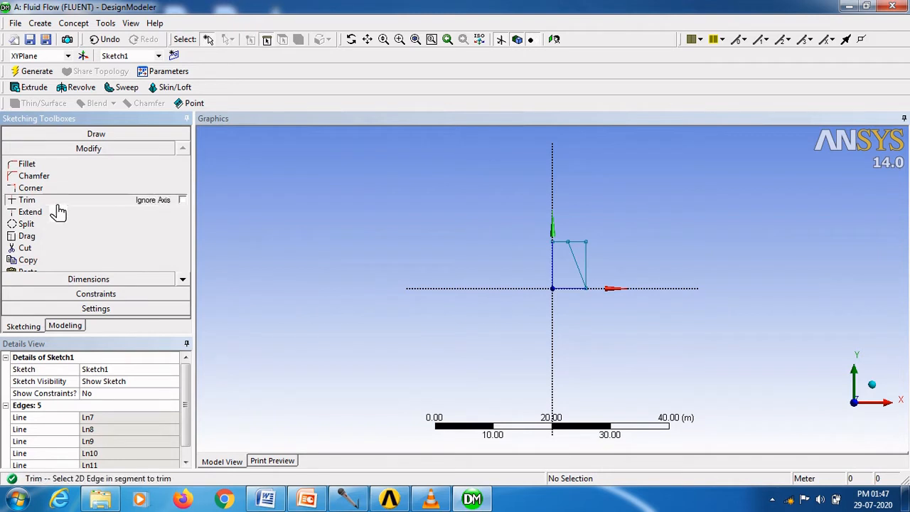
left_click(587, 243)
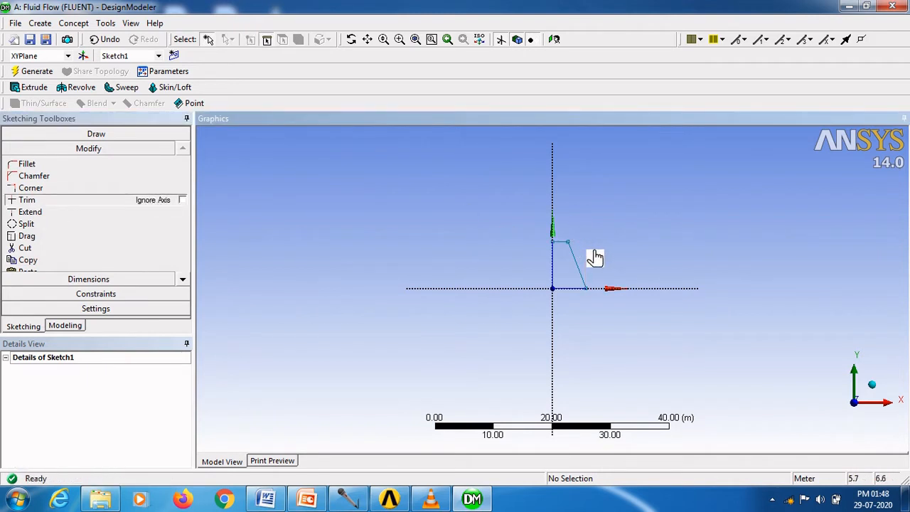
Step: Add general dimensions to the trapezoid's bottom edge, vertical edge on the Y axis and top edge
left_click(117, 281)
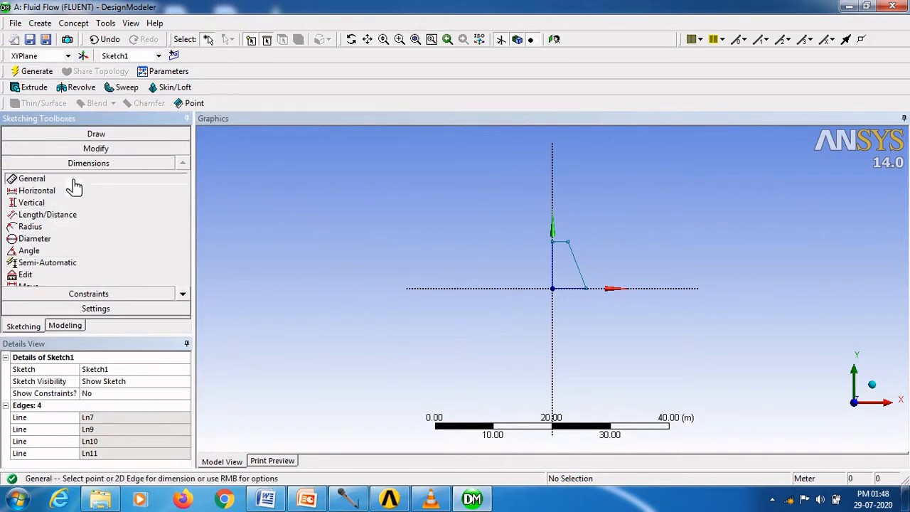
left_click(579, 289)
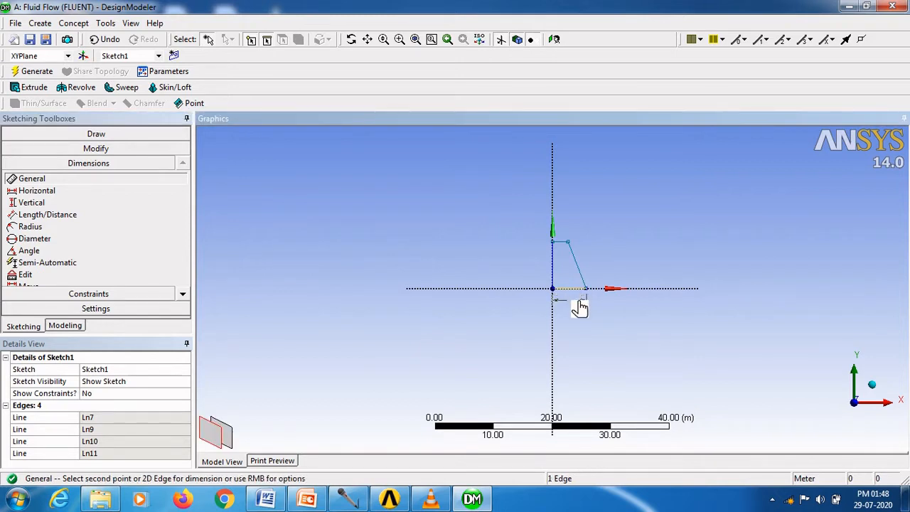
left_click(580, 307)
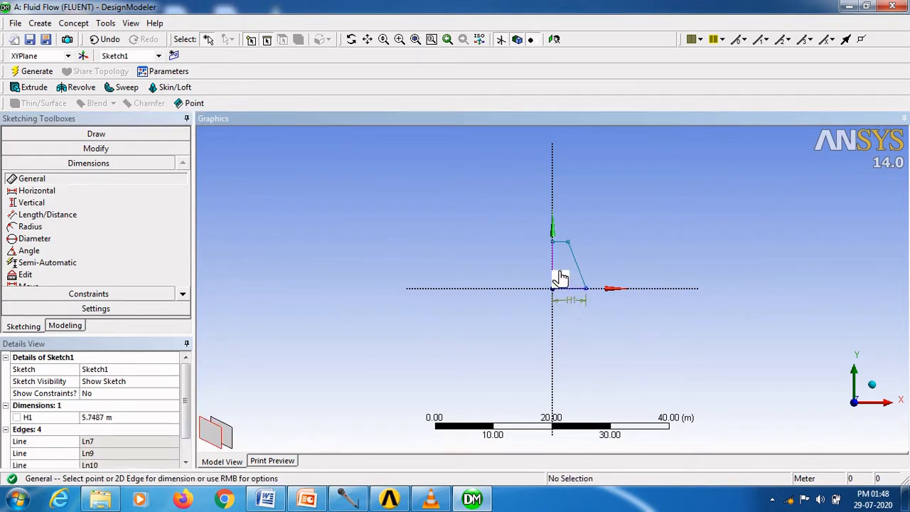
left_click(560, 276)
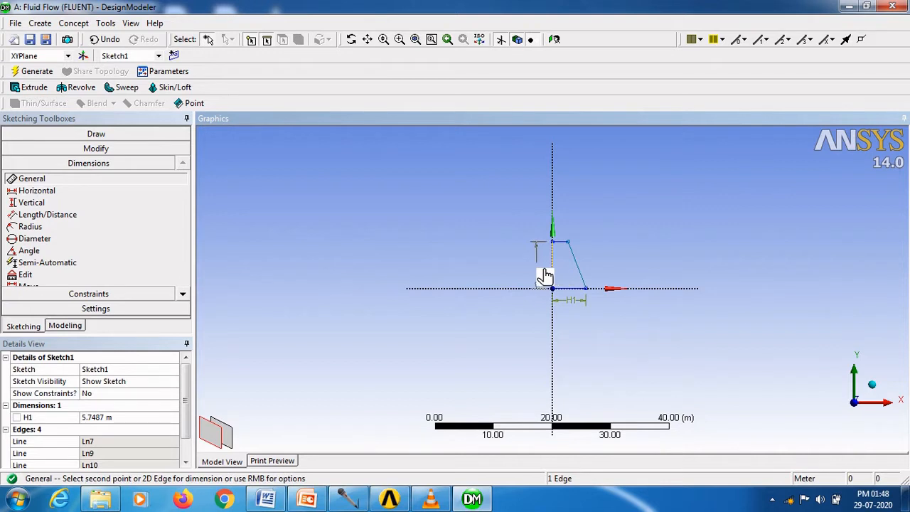
left_click(544, 275)
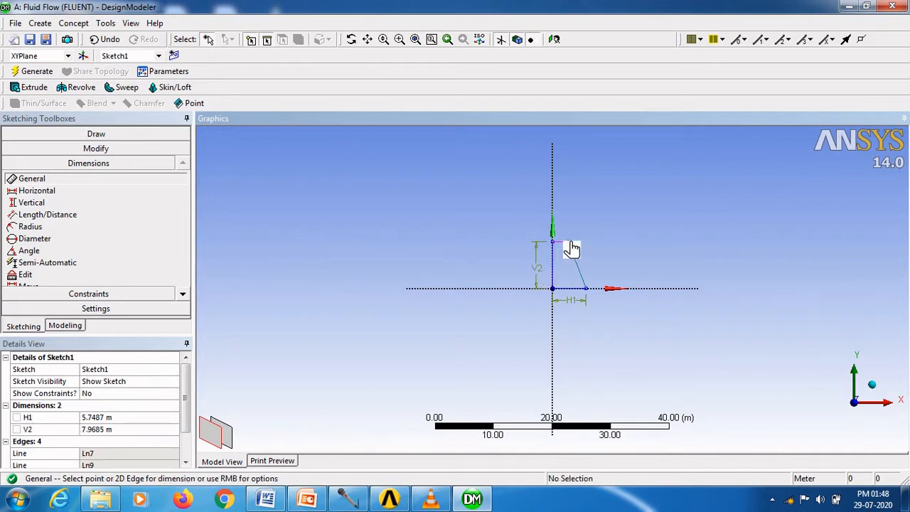
left_click(573, 249)
left_click(572, 228)
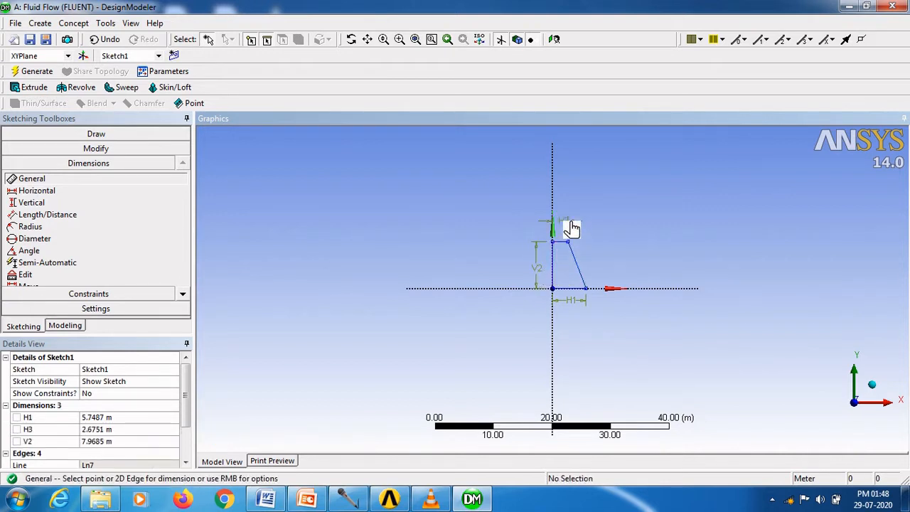
Step: Set the trapezoid's bottom width to 0.05 m, top width to 0.025 m and height to 0.1 m
left_click(107, 420)
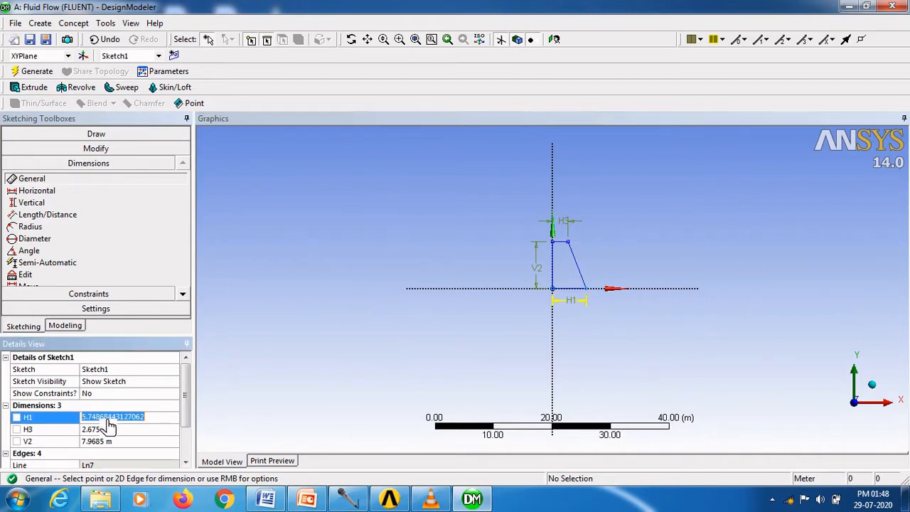
type("0.05")
key("Return")
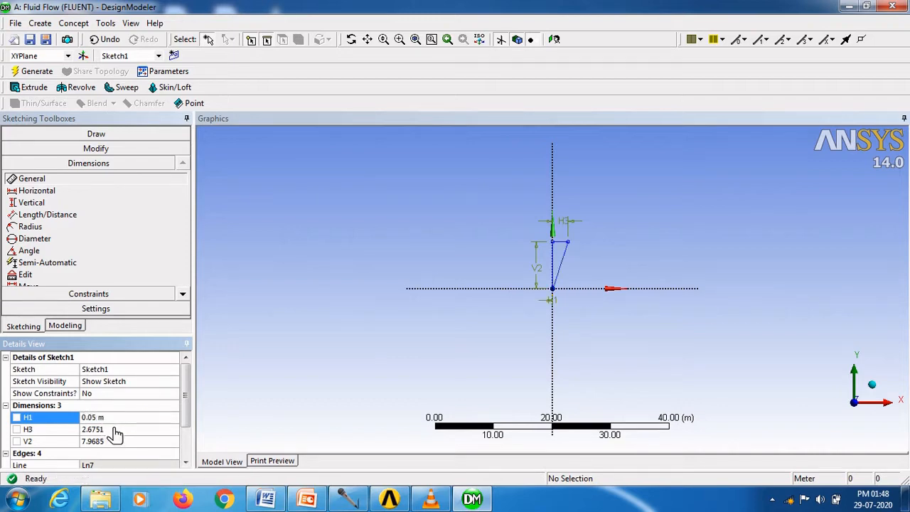
left_click(114, 430)
type("0.025")
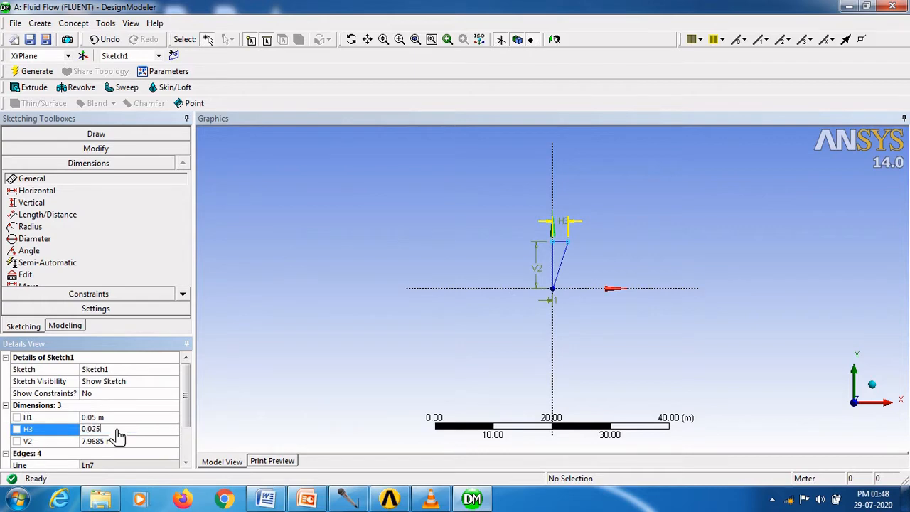
key("Return")
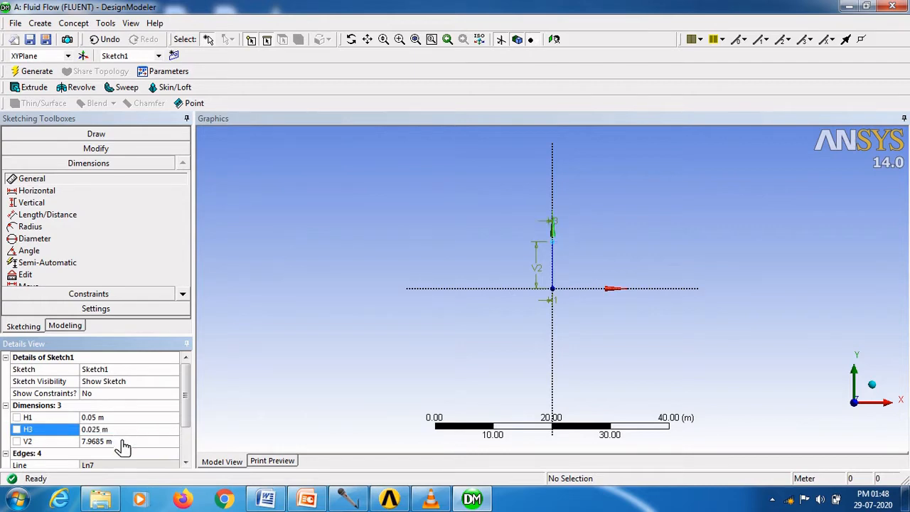
left_click(123, 441)
type("0.")
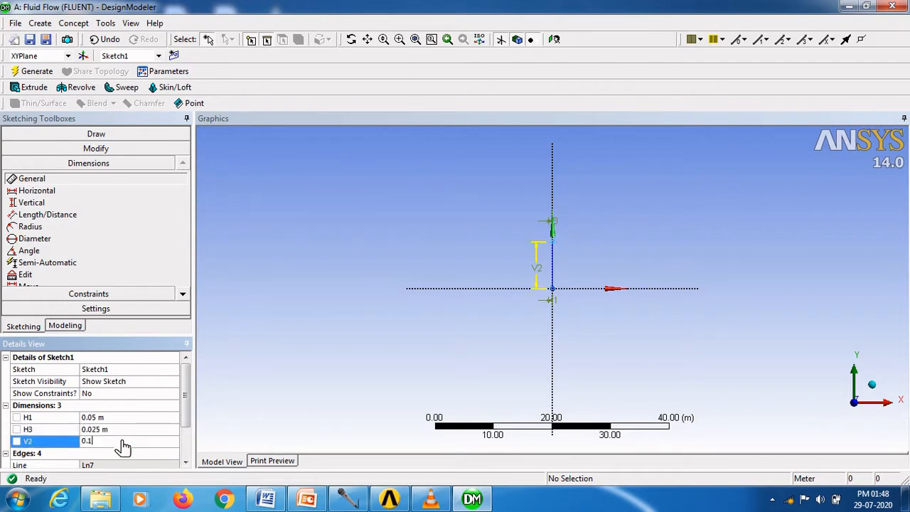
type("1")
key("Return")
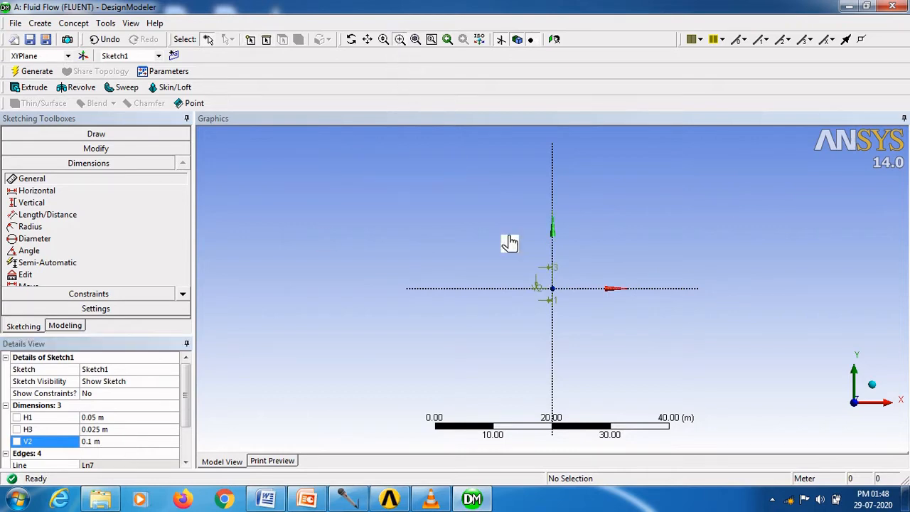
Step: Revolve the trapezoid sketch 360° about its vertical edge on the Y axis and generate the solid body
left_click_drag(538, 275, 574, 306)
left_click_drag(513, 302, 569, 344)
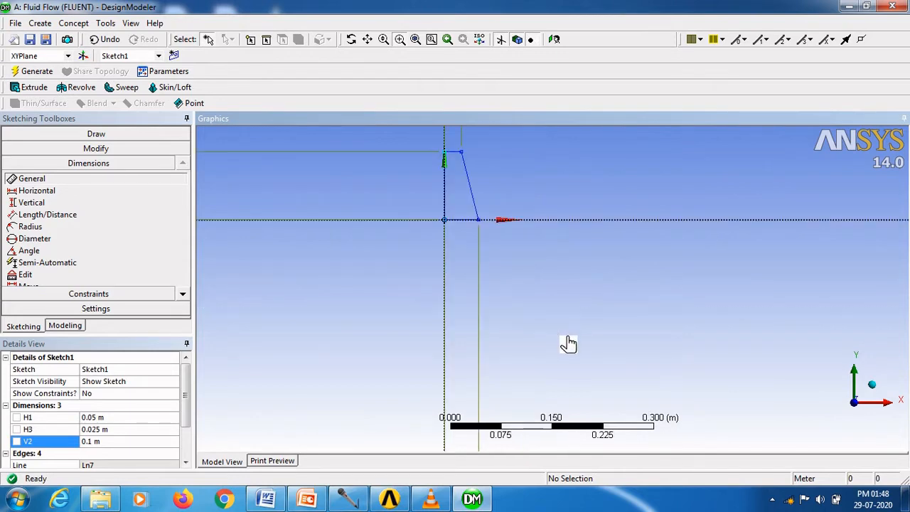
left_click(381, 41)
mouse_move(491, 278)
left_mouse_down()
mouse_move(534, 323)
mouse_move(590, 350)
left_mouse_up()
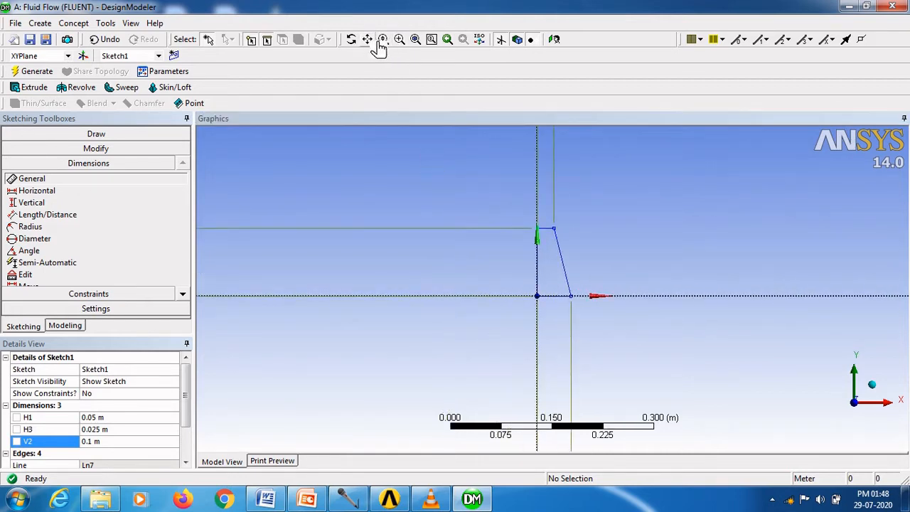
left_click(501, 39)
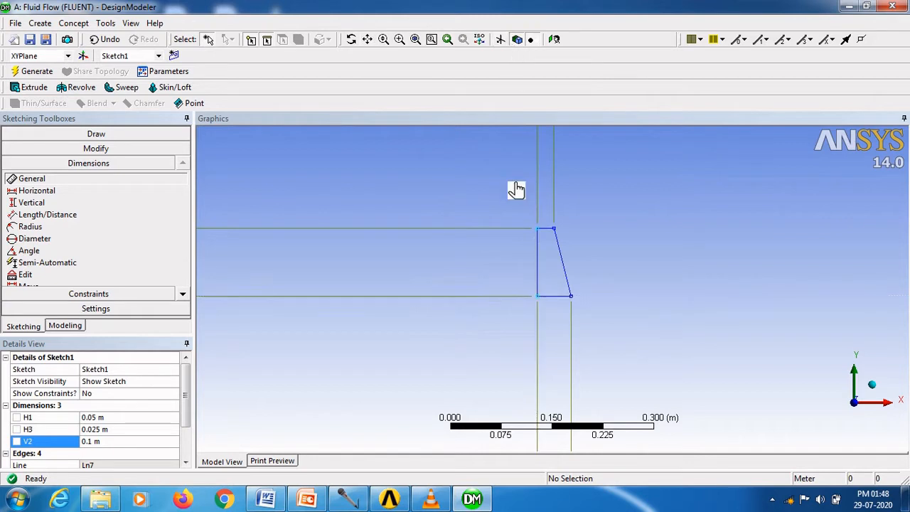
left_click(502, 40)
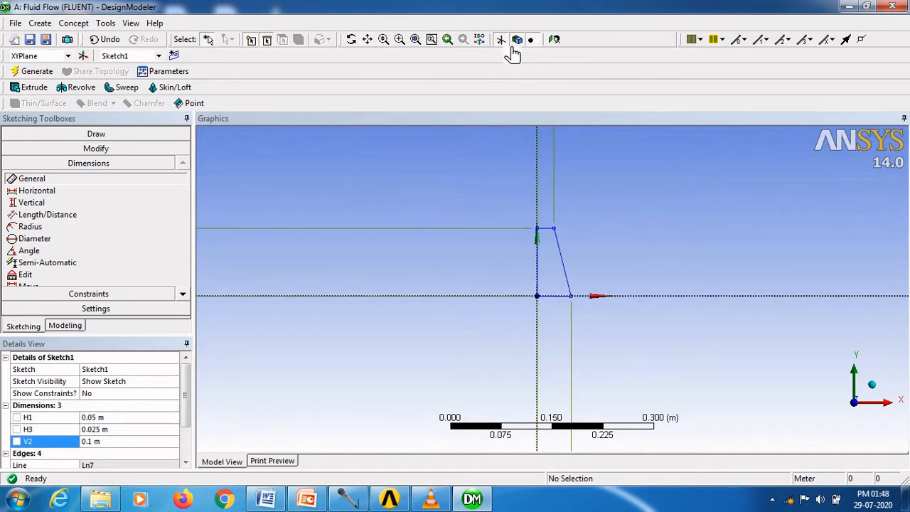
left_click(40, 73)
left_click(71, 326)
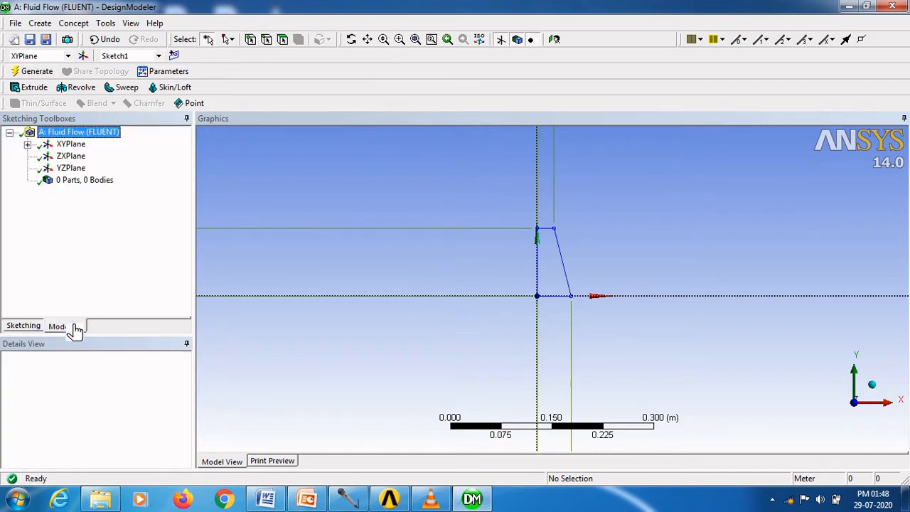
left_click(91, 87)
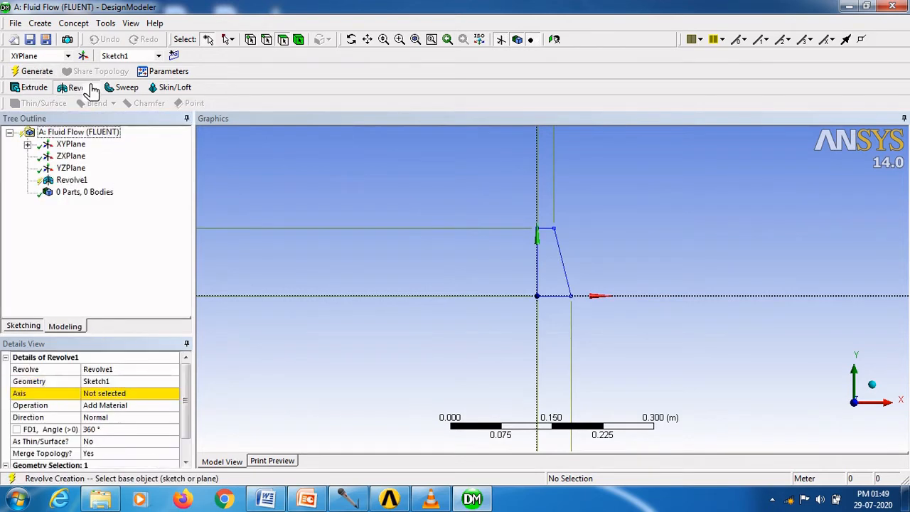
left_click(129, 400)
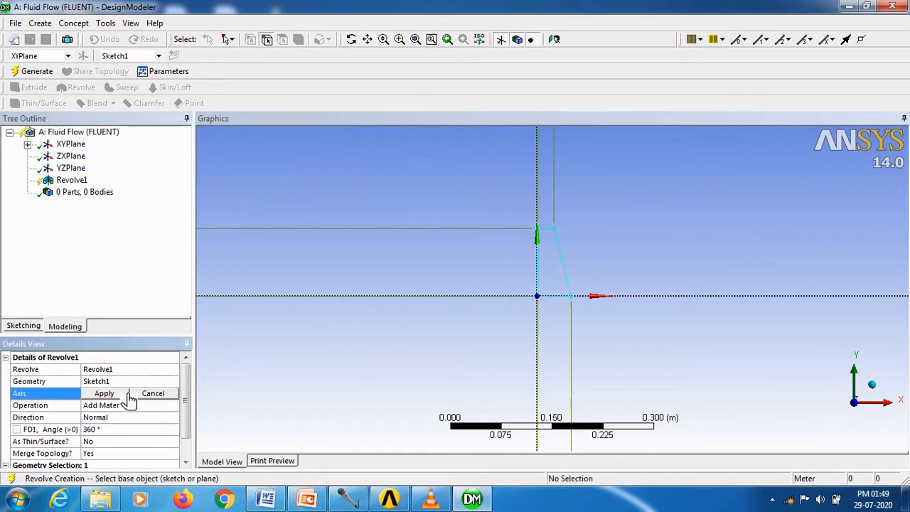
left_click(544, 279)
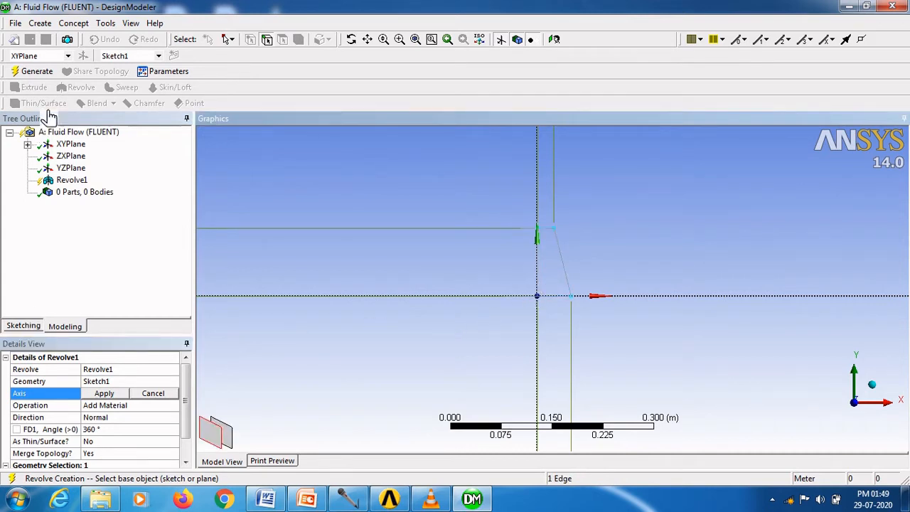
left_click(46, 76)
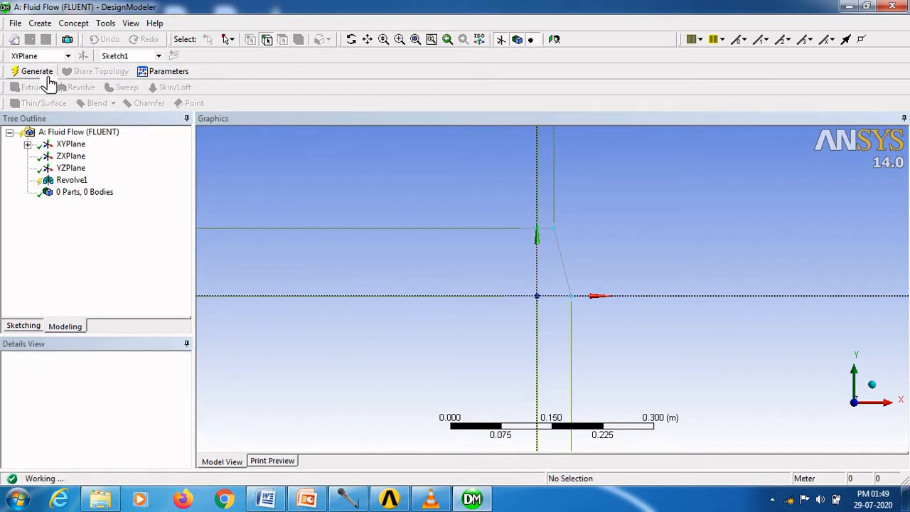
Step: Hide the plane display and inspect the revolved body from an oblique angle showing its narrow end
left_click(501, 40)
left_click(351, 40)
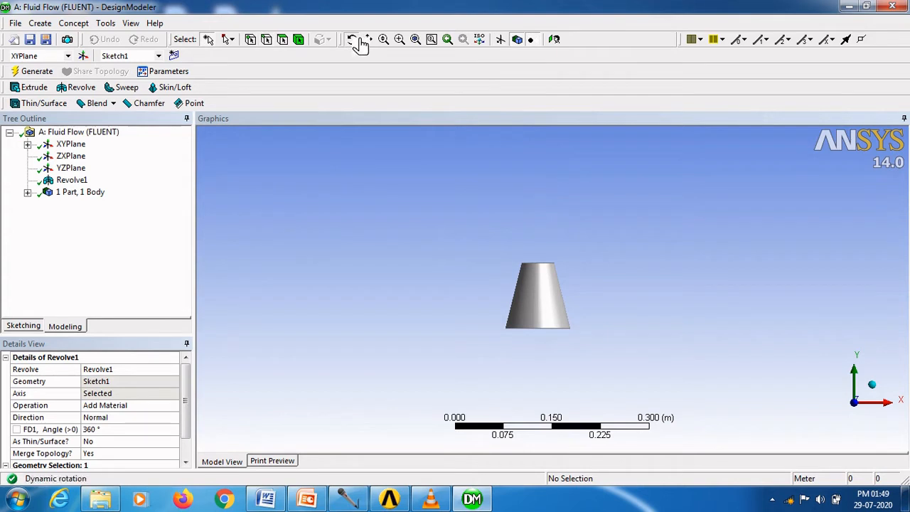
left_click_drag(542, 305, 595, 351)
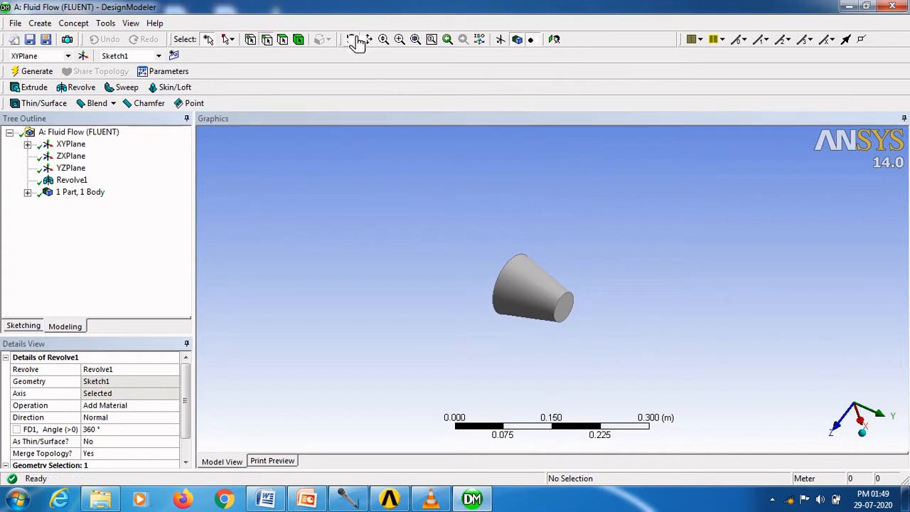
Step: Create a named selection called inlet on the frustum's larger circular end face and generate it
left_click(399, 40)
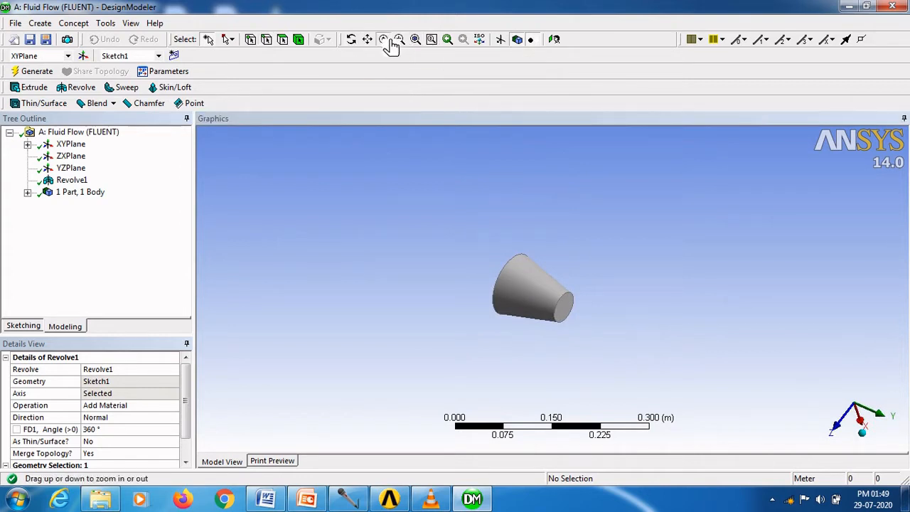
left_click_drag(516, 307, 501, 208)
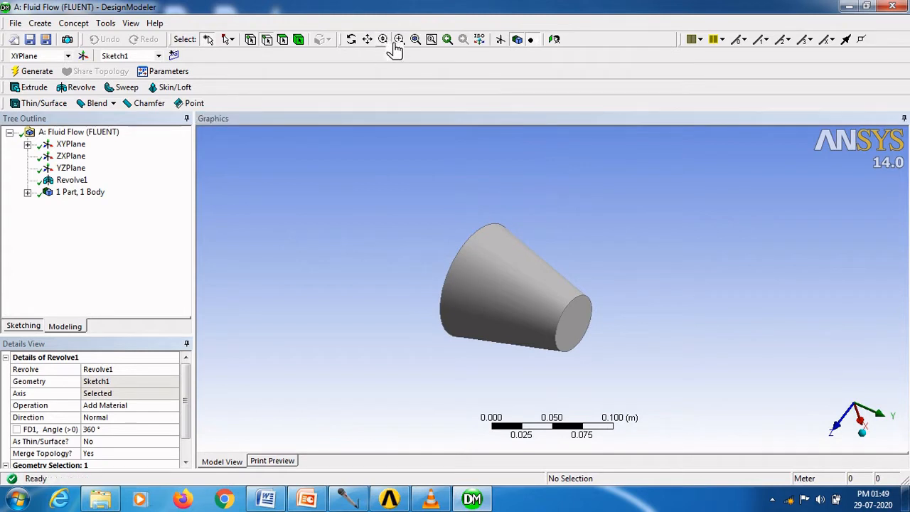
left_click(350, 41)
left_click_drag(518, 319, 601, 404)
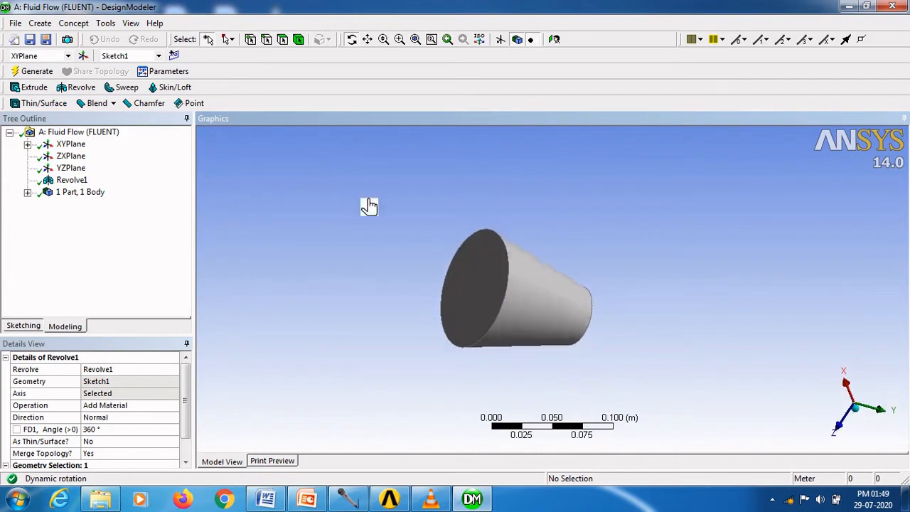
left_click(354, 41)
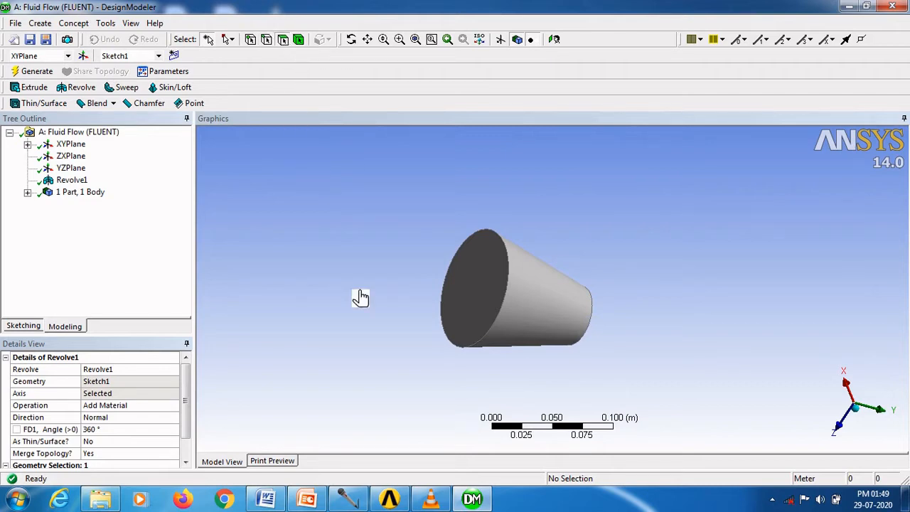
left_click(478, 293)
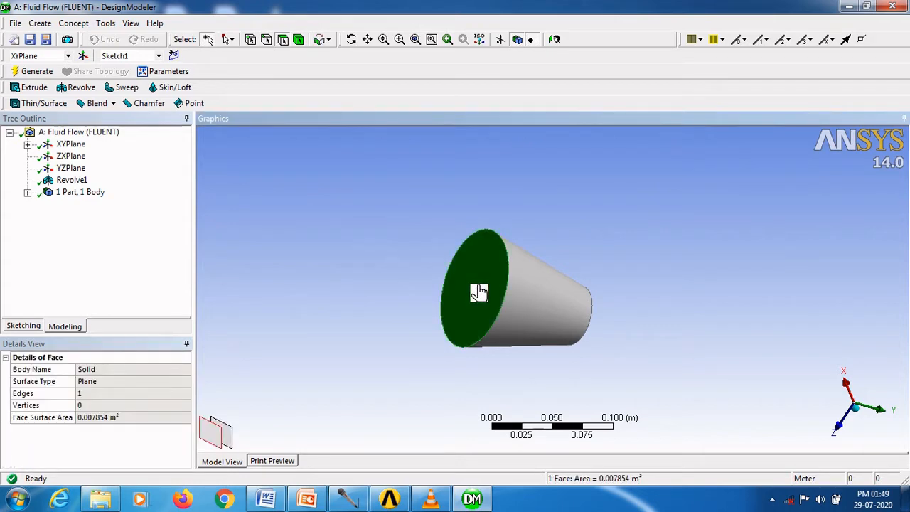
right_click(478, 293)
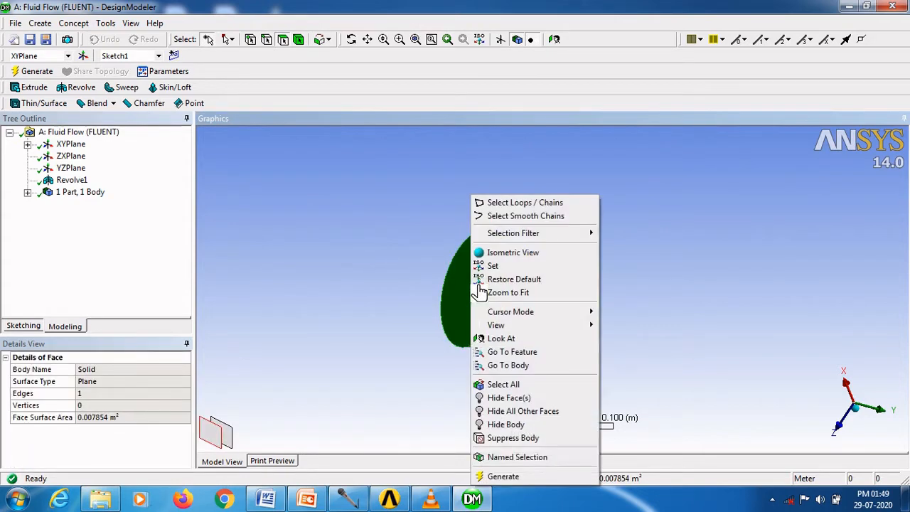
left_click(530, 457)
left_click(131, 381)
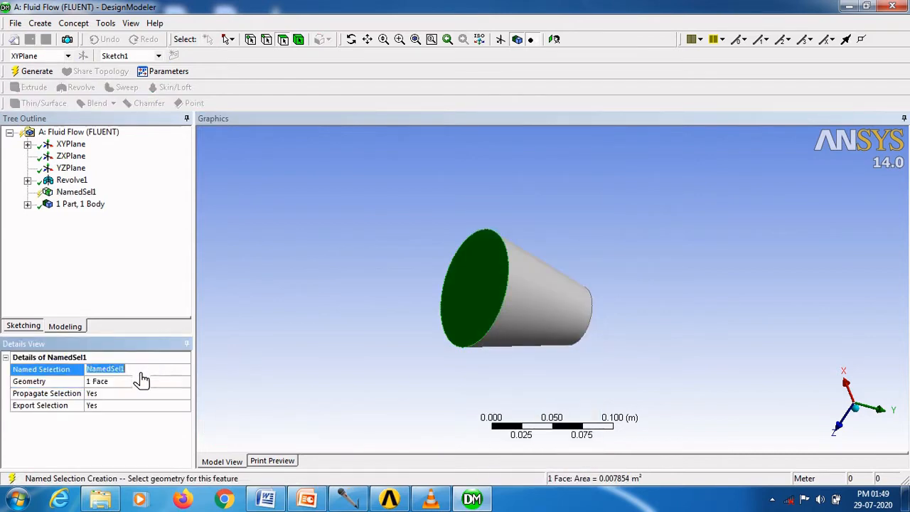
type("inlet")
left_click(35, 71)
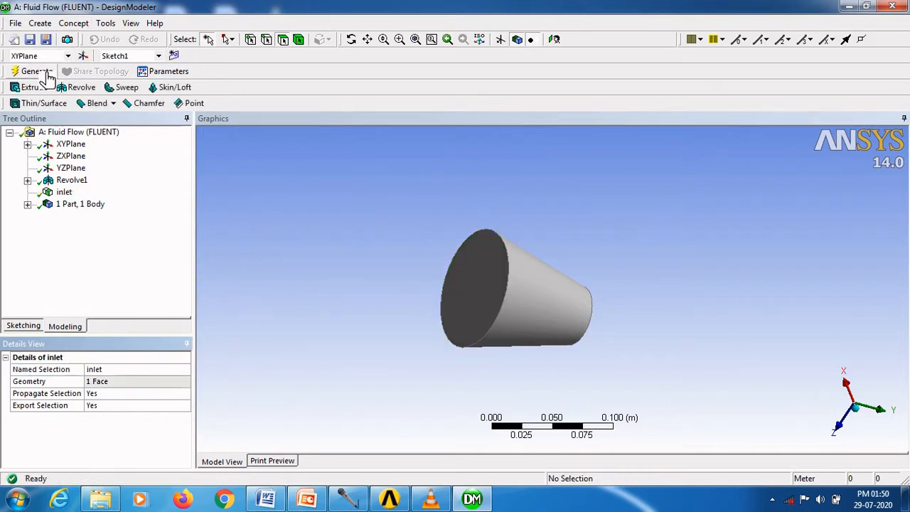
Step: Create a named selection called outlet on the frustum's smaller circular end face and generate it
left_click(351, 39)
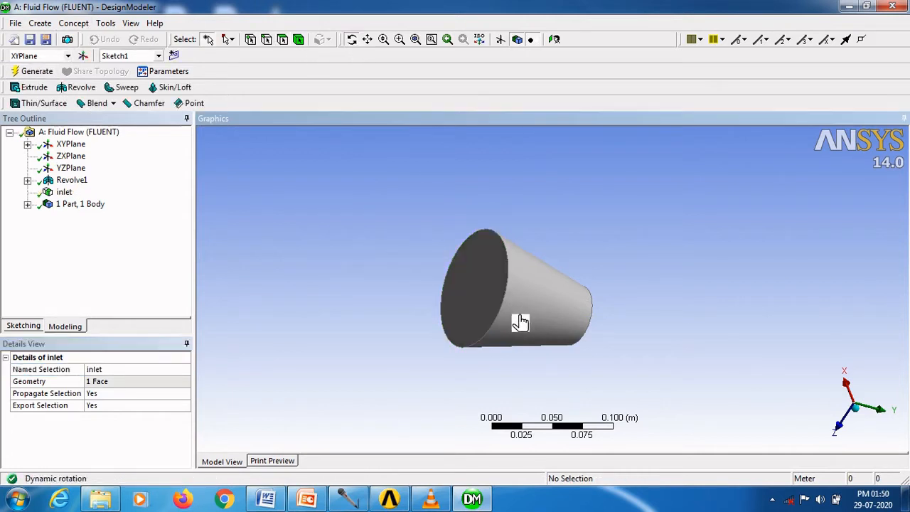
left_click_drag(520, 322, 372, 315)
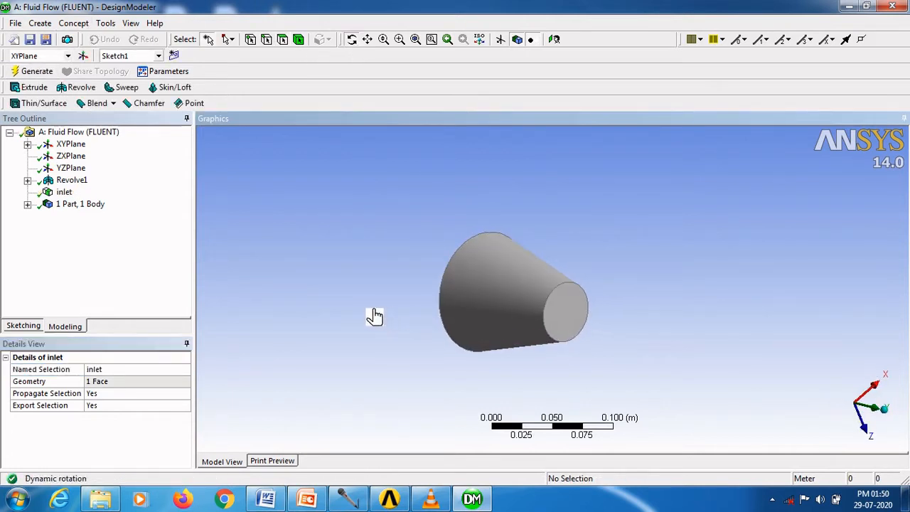
left_click(354, 41)
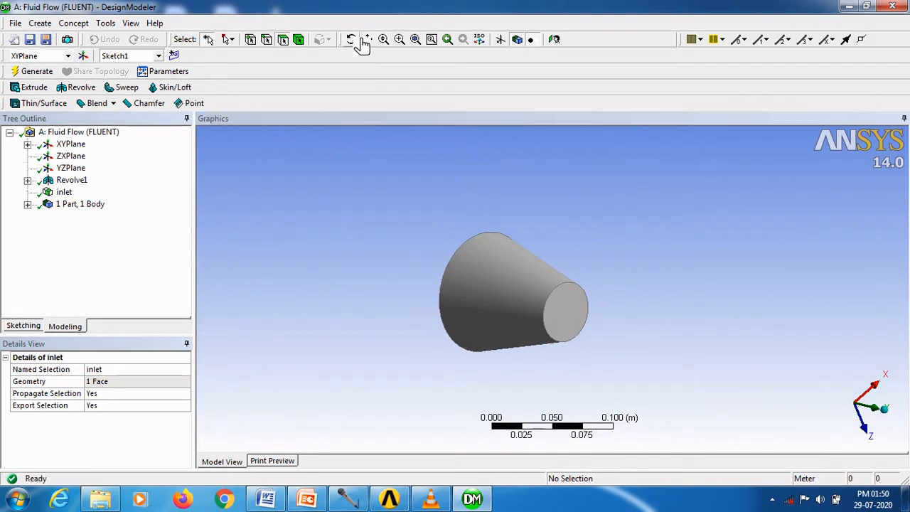
left_click(573, 309)
right_click(574, 307)
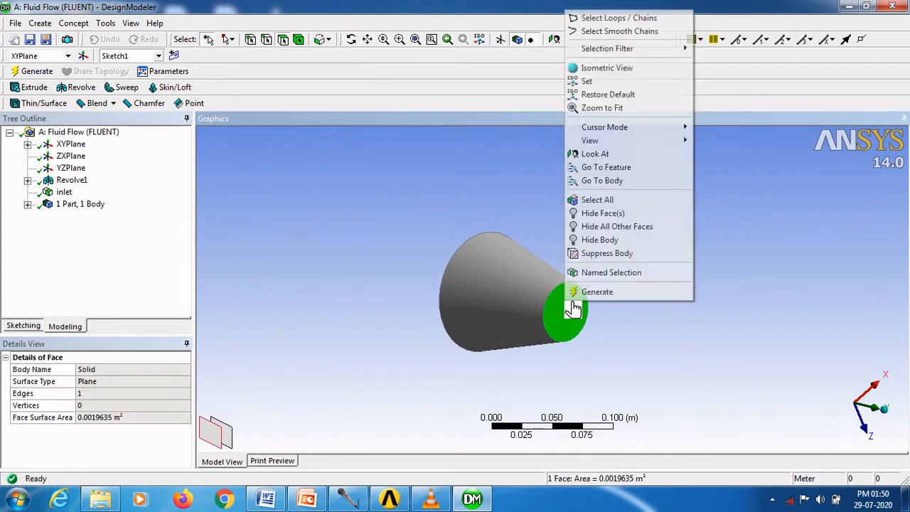
left_click(602, 277)
left_click(137, 381)
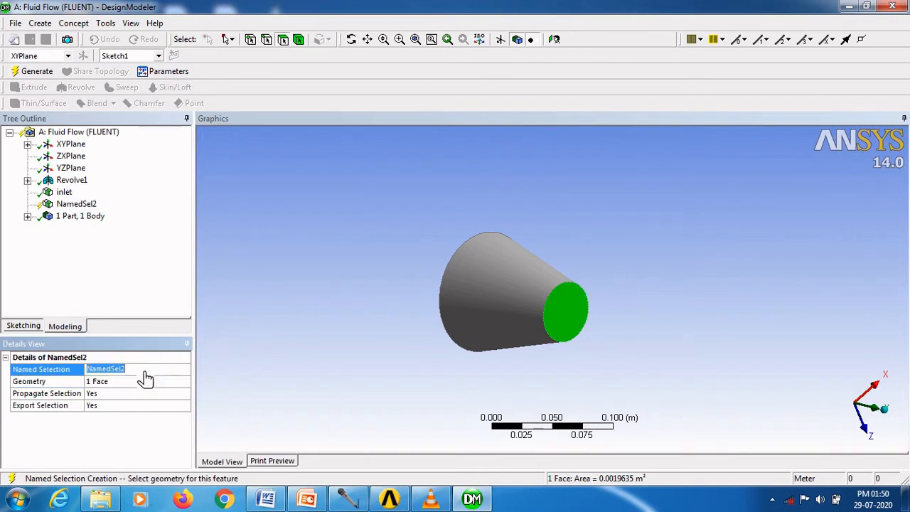
type("outlet")
left_click(46, 74)
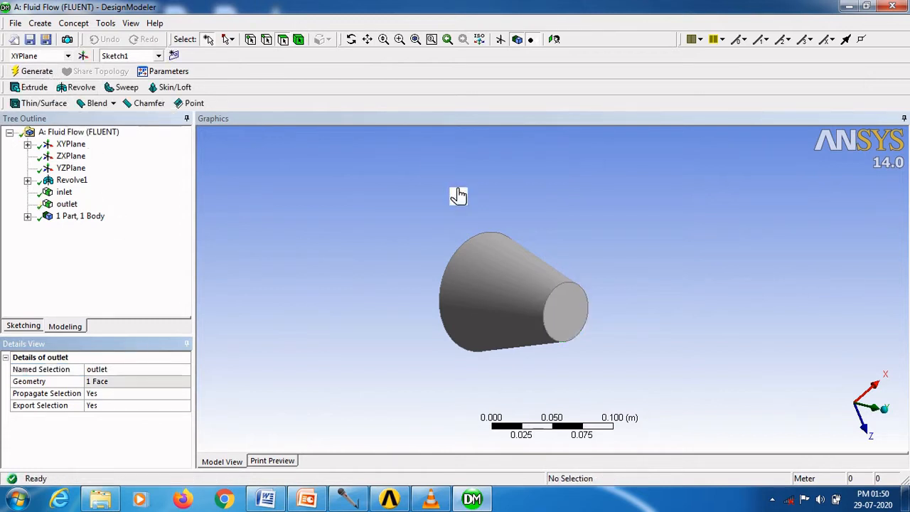
Step: Create a named selection called wall on the frustum's conical side face and generate it
left_click(351, 39)
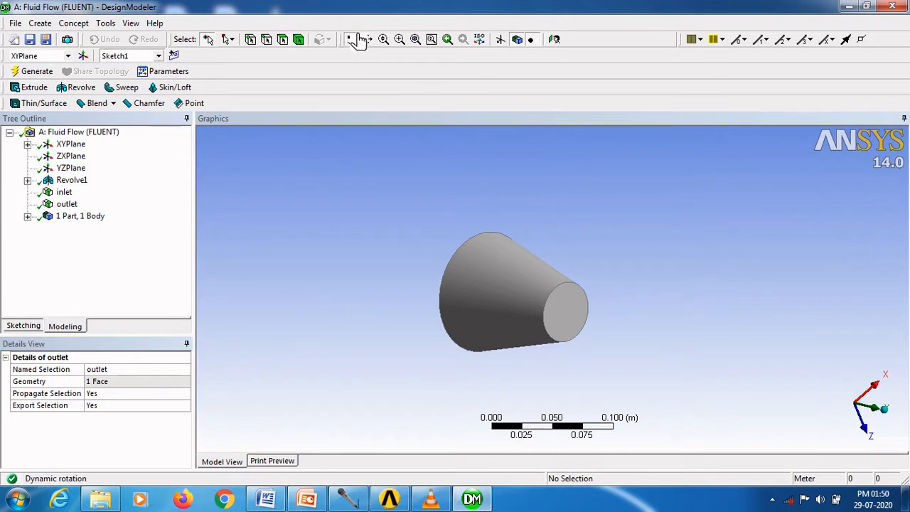
left_click_drag(493, 320, 567, 327)
left_click(356, 41)
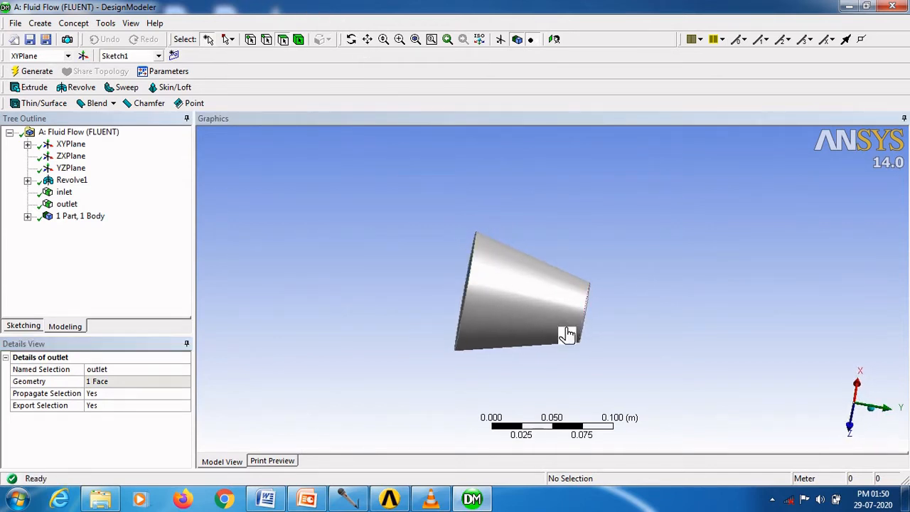
left_click(538, 288)
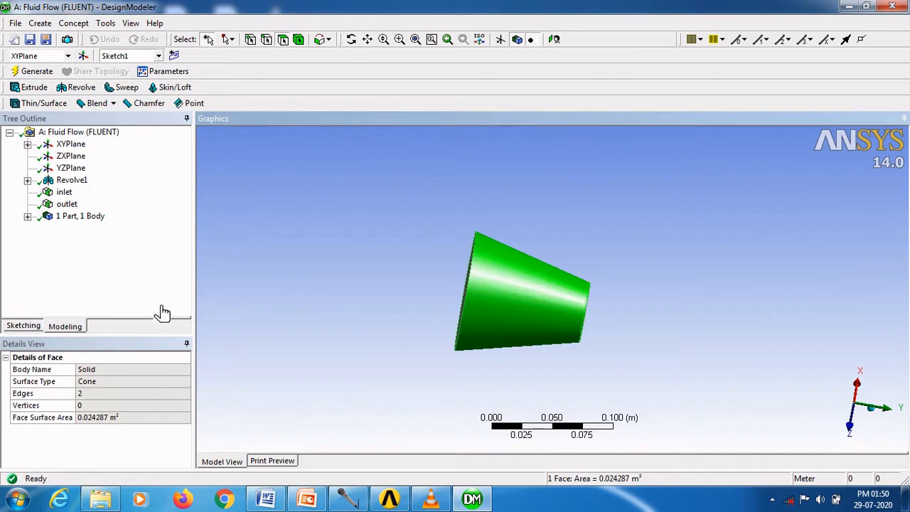
right_click(512, 292)
left_click(573, 459)
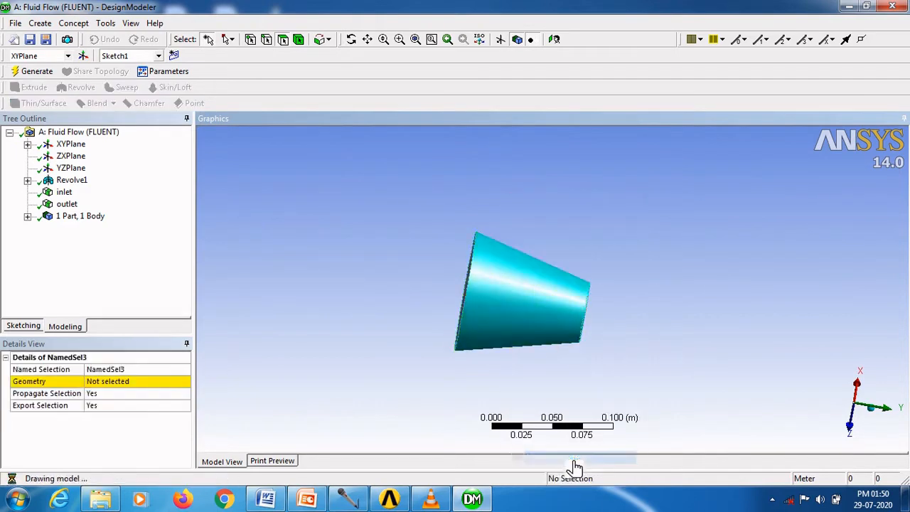
left_click(140, 378)
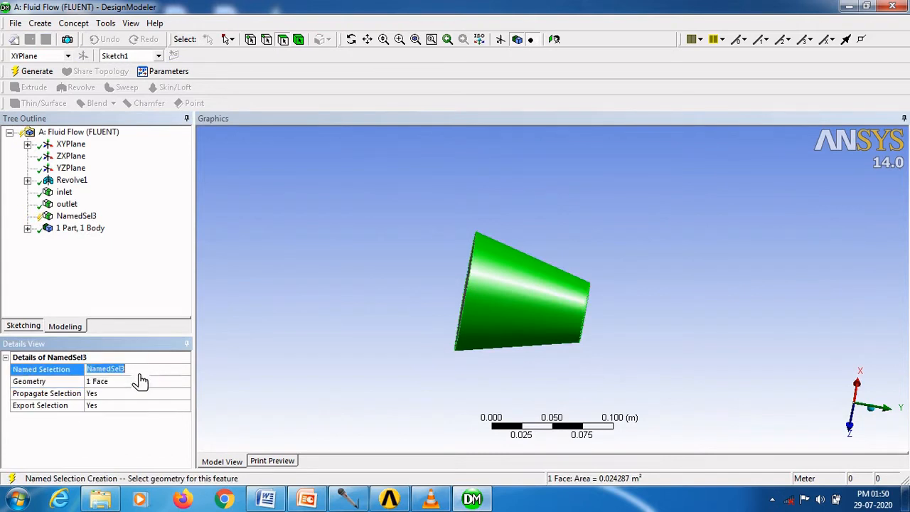
type("wall")
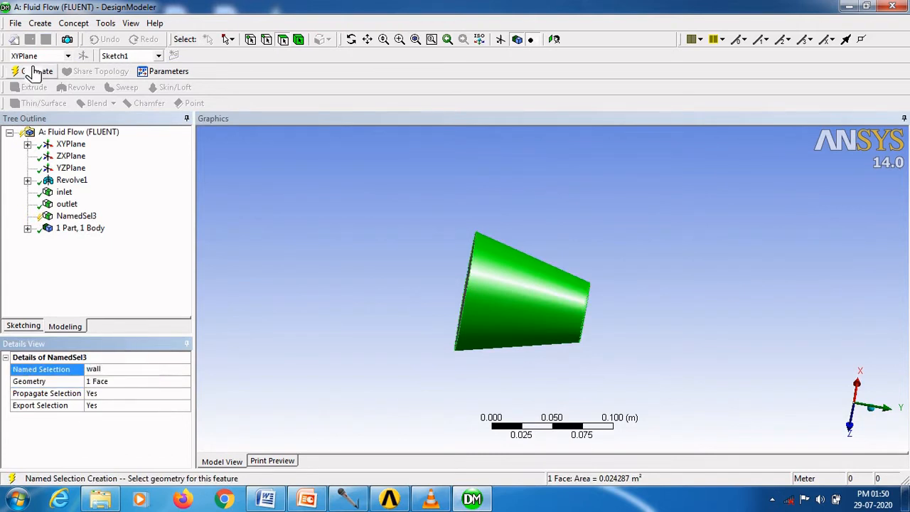
left_click(35, 71)
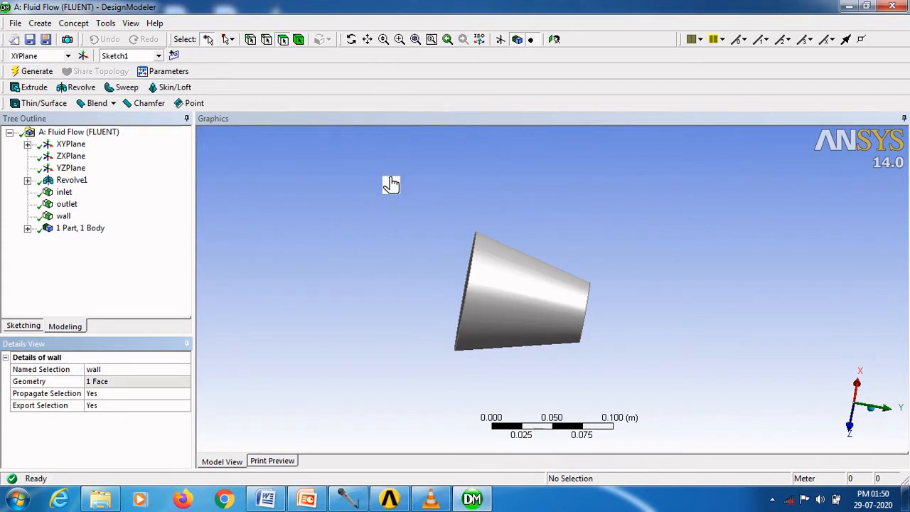
Step: Examine the finished frustum from its wide inlet end and from its narrow outlet end
left_click(351, 39)
left_click_drag(473, 254, 529, 274)
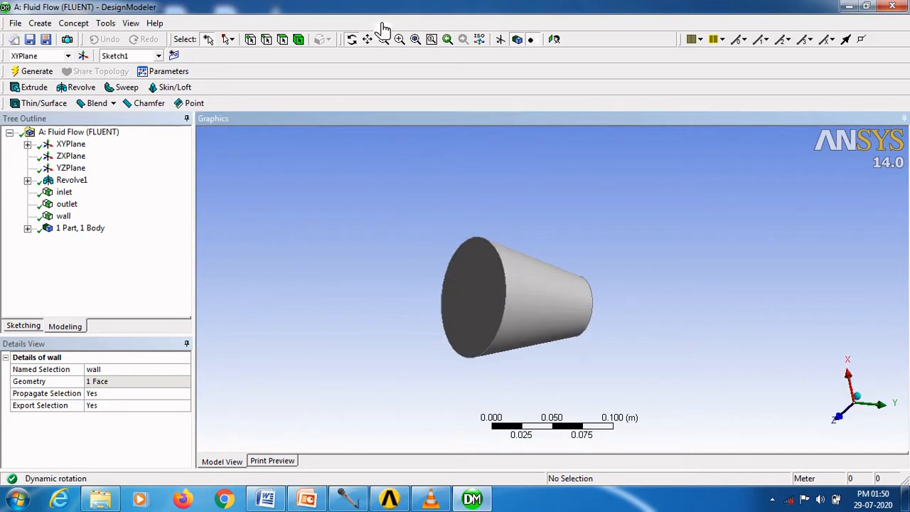
left_click(351, 39)
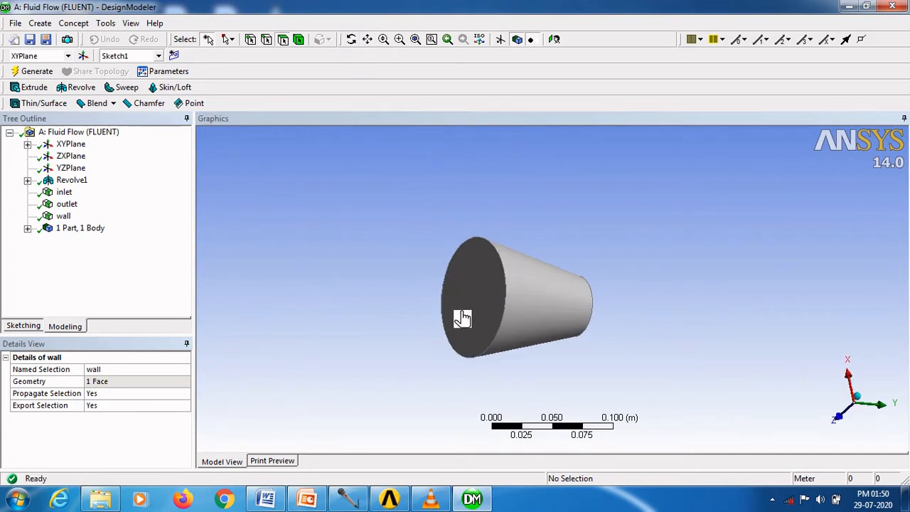
left_click(351, 39)
left_click_drag(502, 268, 413, 310)
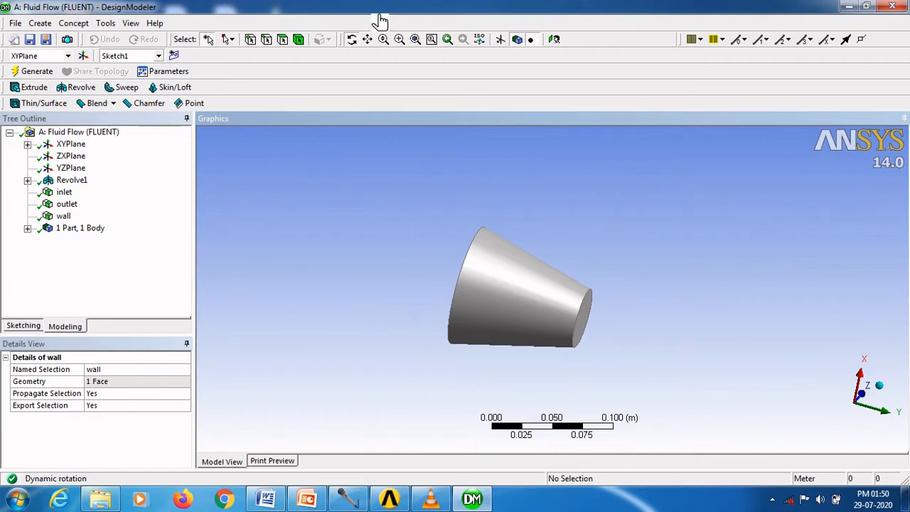
left_click(354, 40)
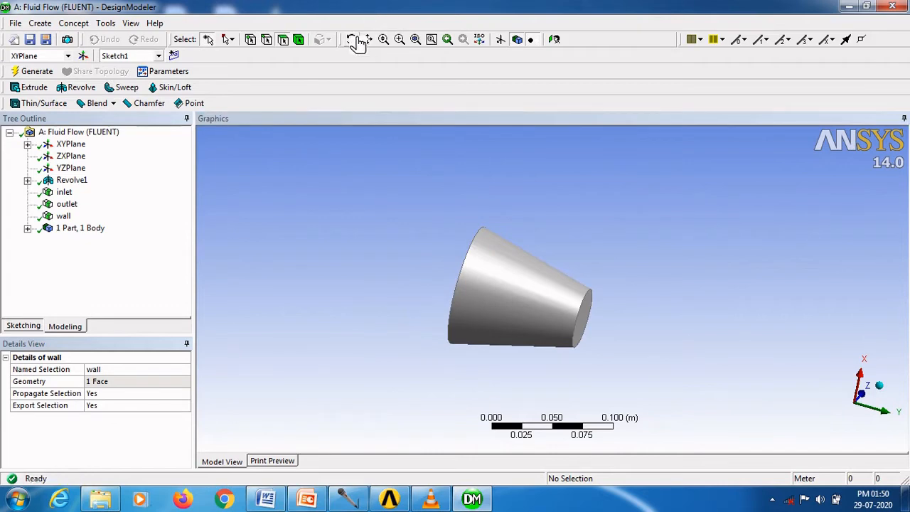
Step: Switch to the Workbench project and open the Mesh cell of the Fluid Flow (FLUENT) system
left_click(406, 501)
left_click(359, 338)
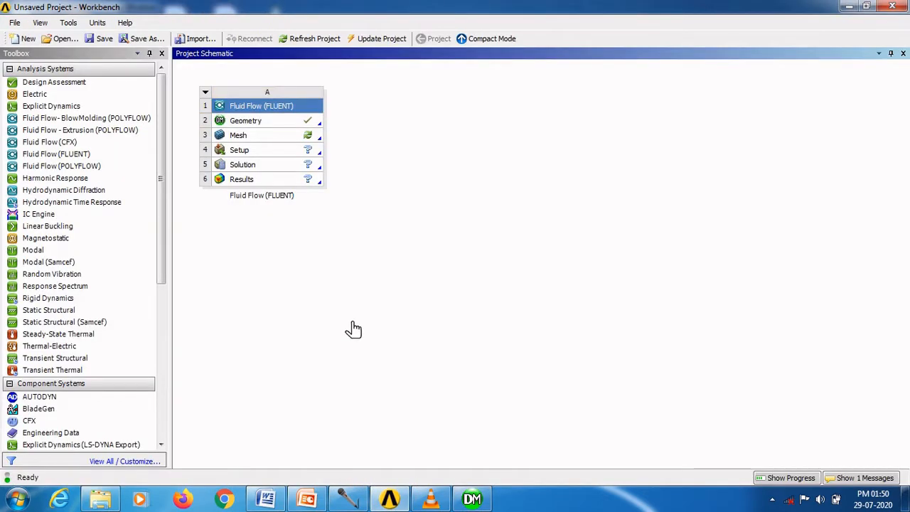
double_click(254, 140)
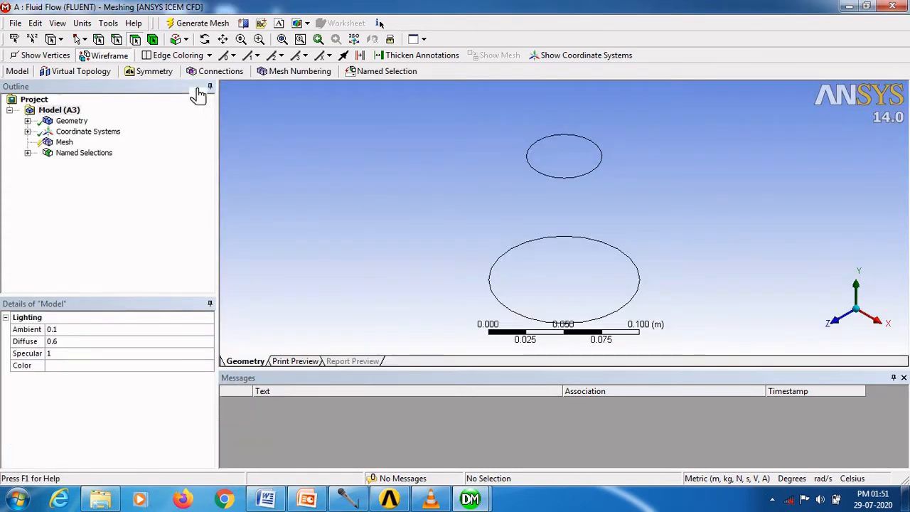
Step: Turn off wireframe display so the frustum is shaded, and orient it sideways with its wide end partly in view
left_click(119, 56)
left_click(210, 40)
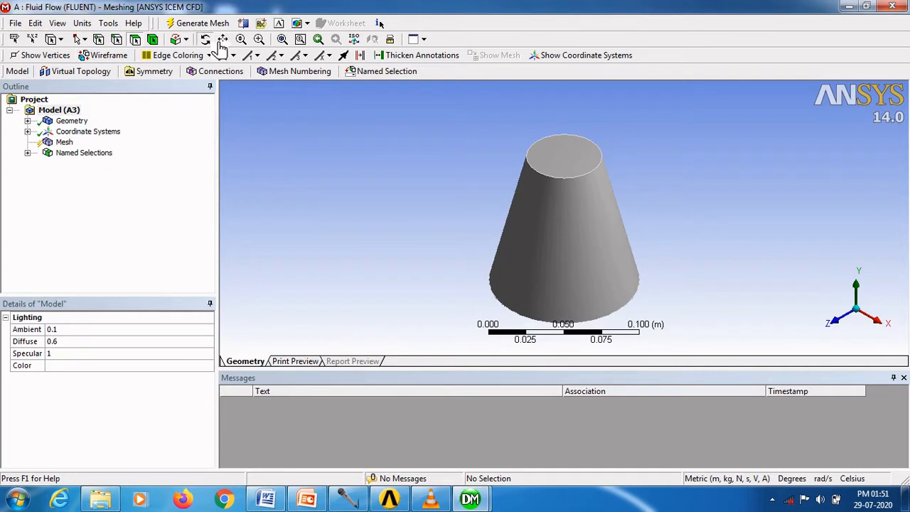
left_click_drag(614, 240, 731, 314)
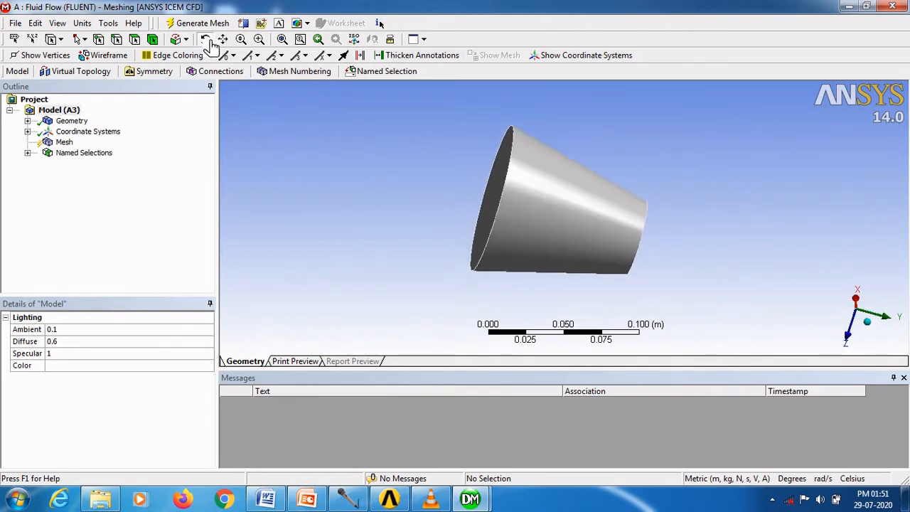
Step: Set the mesh's assembly meshing method to Tetrahedrons
left_click(65, 143)
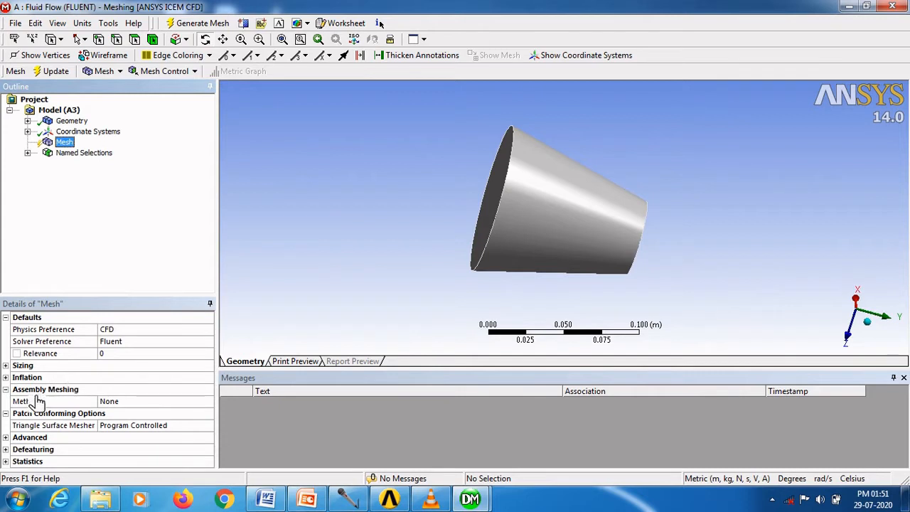
left_click(126, 404)
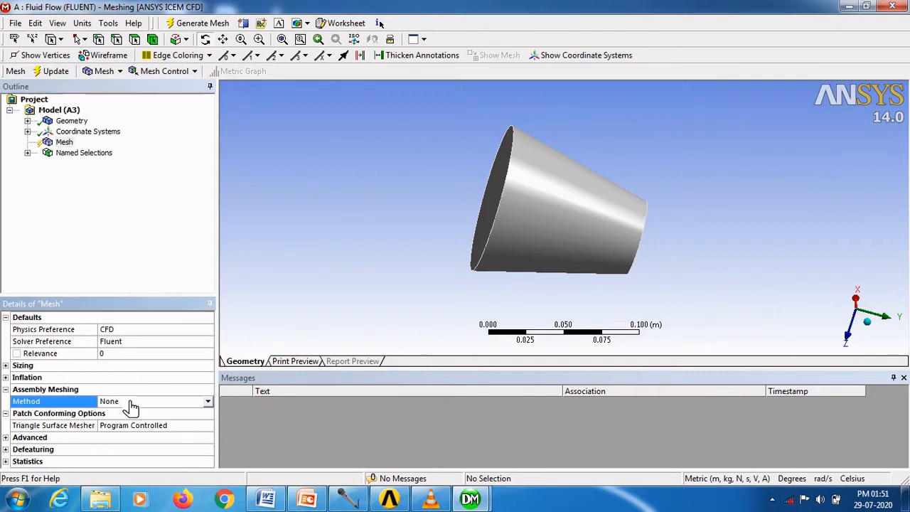
left_click(208, 402)
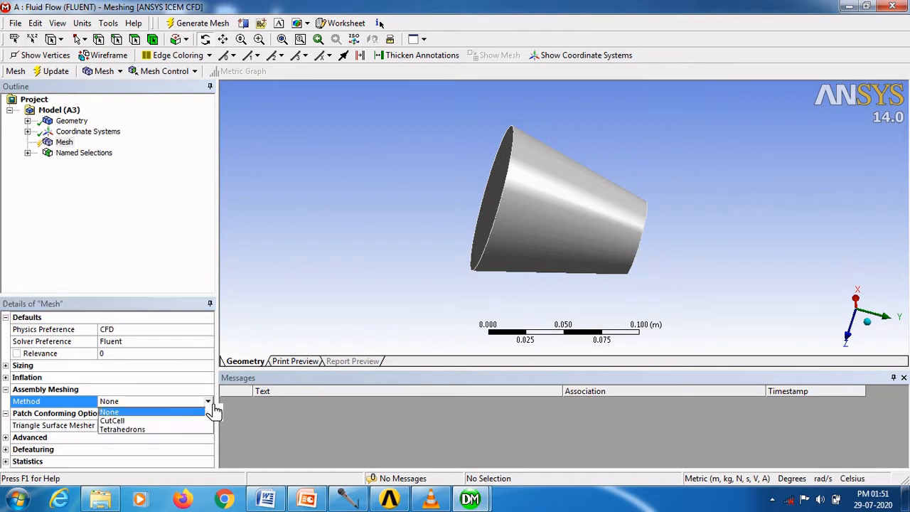
left_click(152, 431)
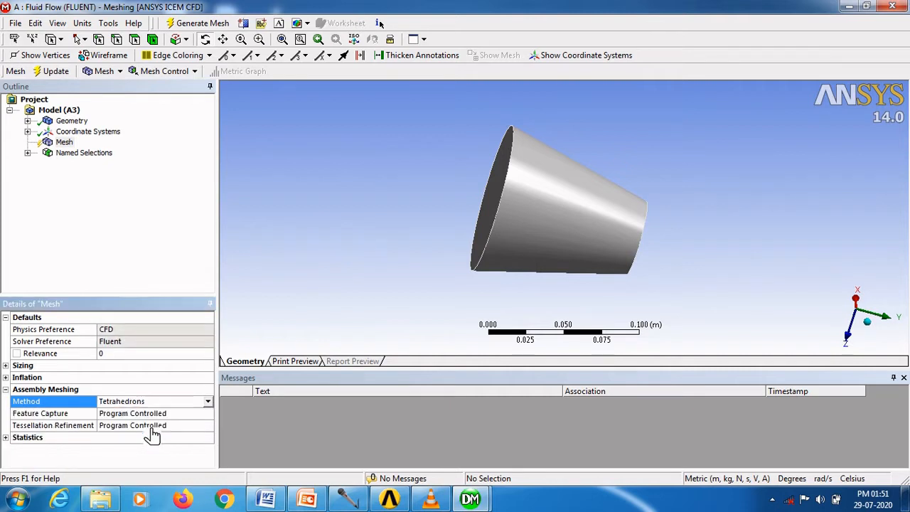
Step: In the mesh sizing settings, keep the relevance center at Coarse and set smoothing to High
double_click(66, 366)
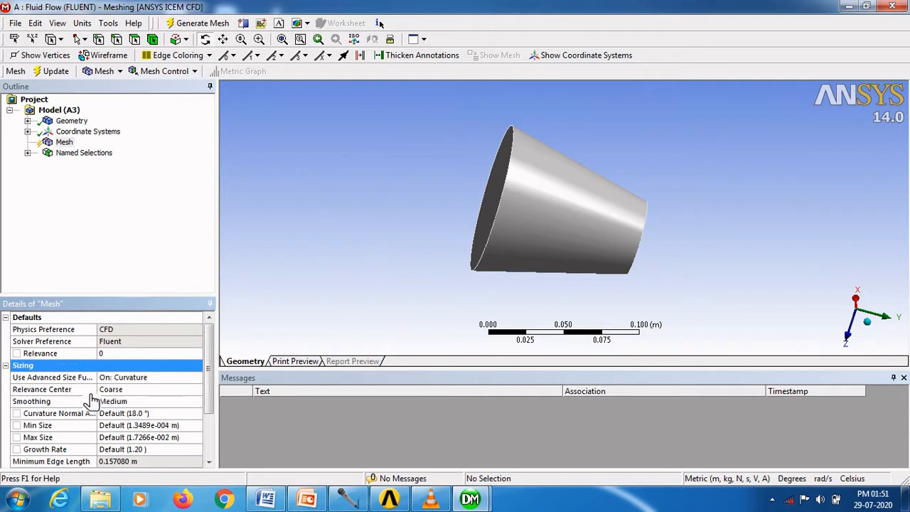
left_click(140, 391)
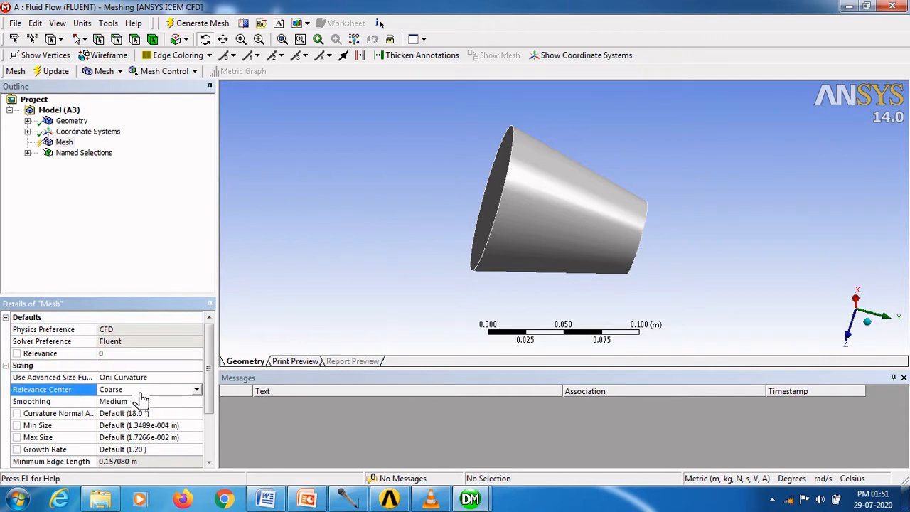
left_click(198, 390)
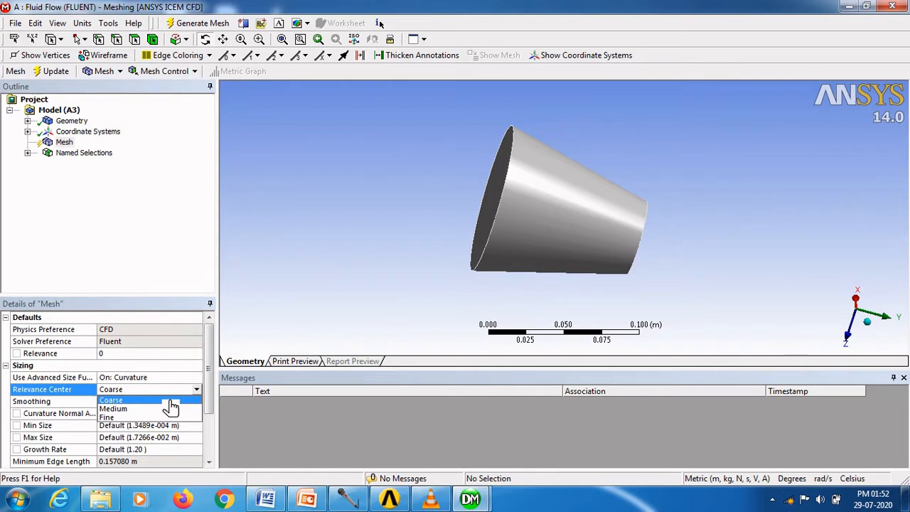
left_click(170, 403)
left_click(193, 404)
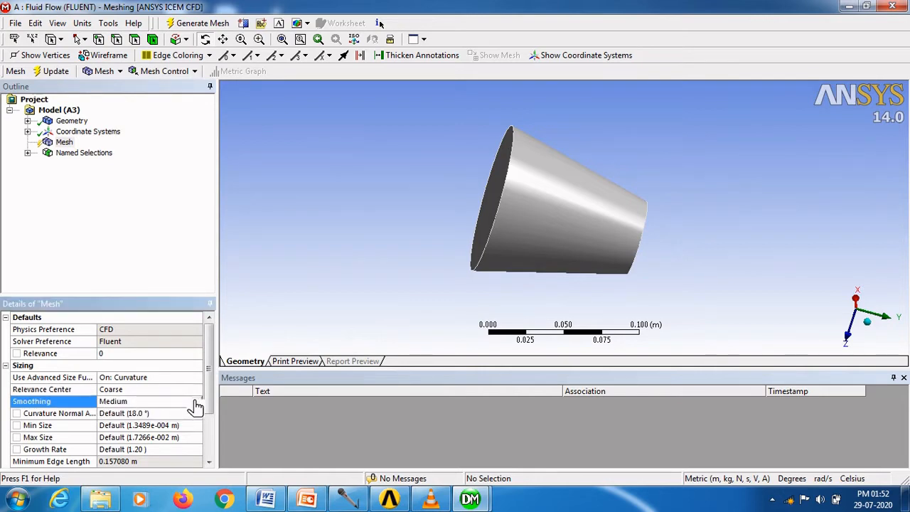
left_click(196, 402)
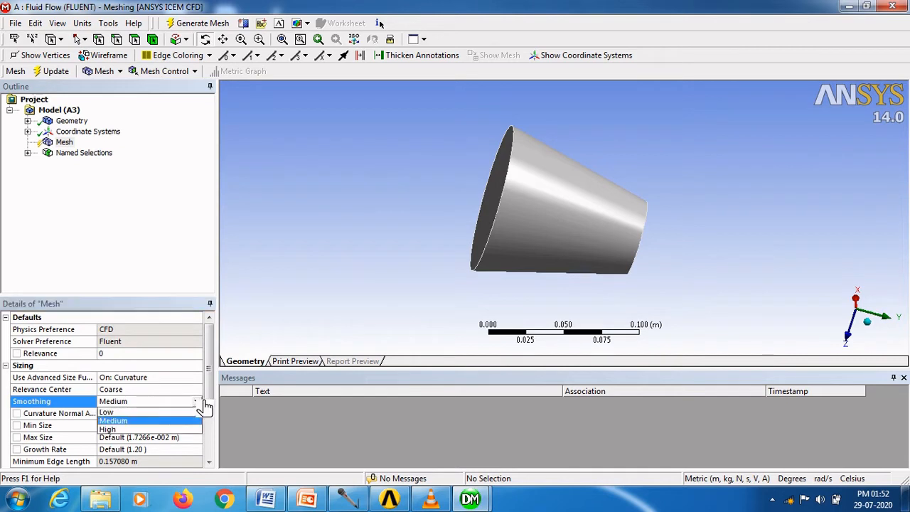
left_click(142, 430)
Step: Set the mesh's minimum size to 0.00002 m and maximum size to 0.00256 m, and update the mesh
left_click(157, 426)
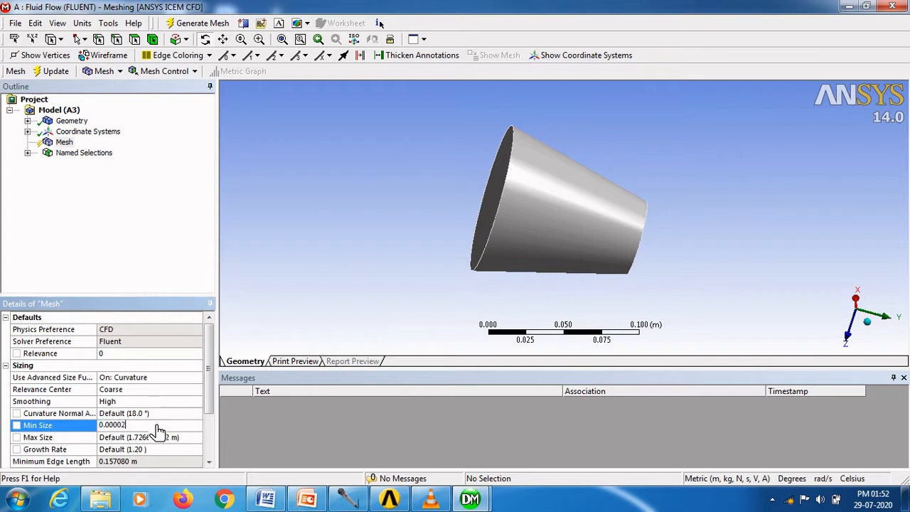
left_click(170, 445)
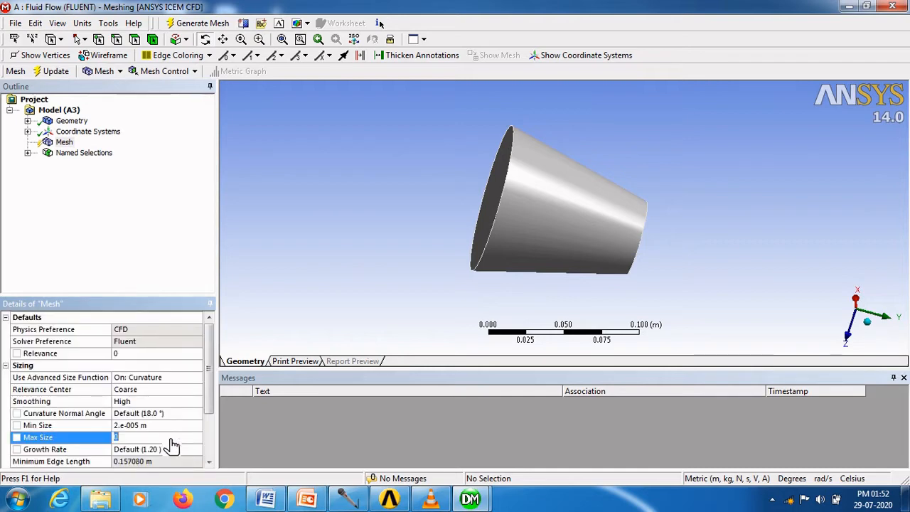
type("0.00256")
left_click(159, 236)
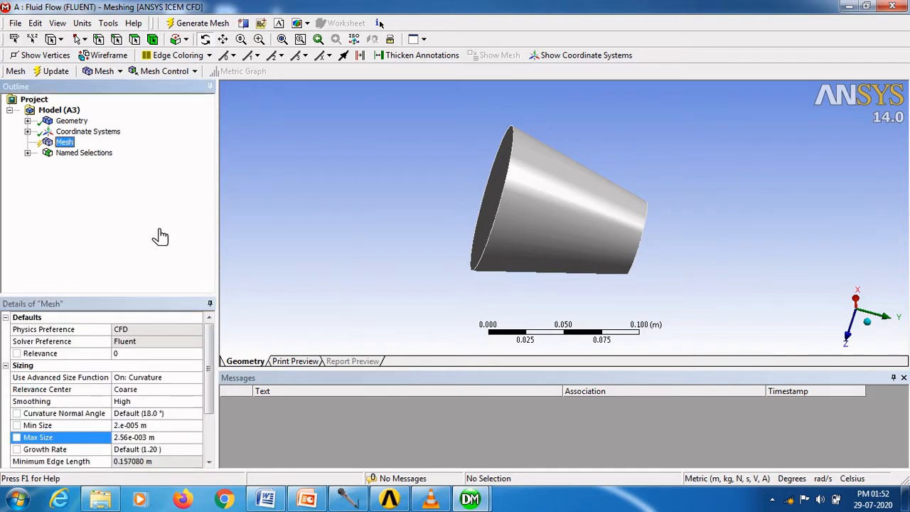
left_click(56, 71)
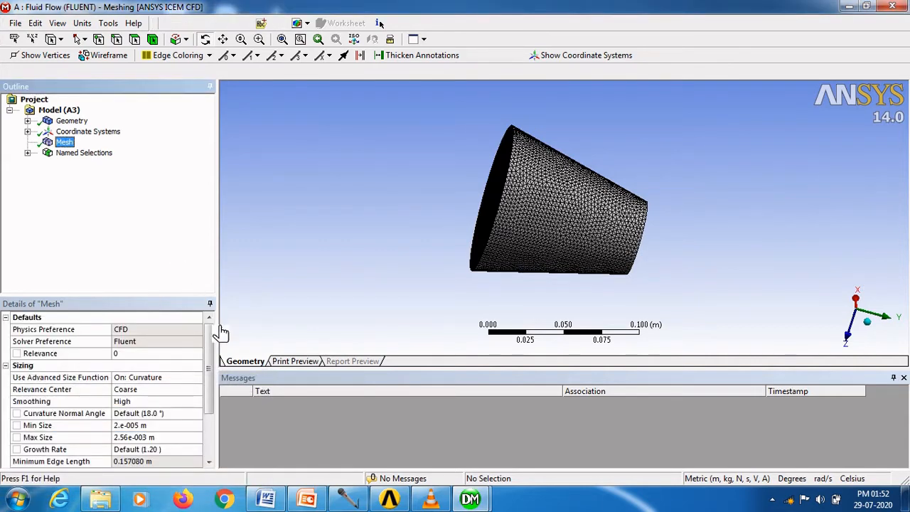
Step: Expand the mesh statistics and copy the number of elements
left_click_drag(216, 332, 220, 407)
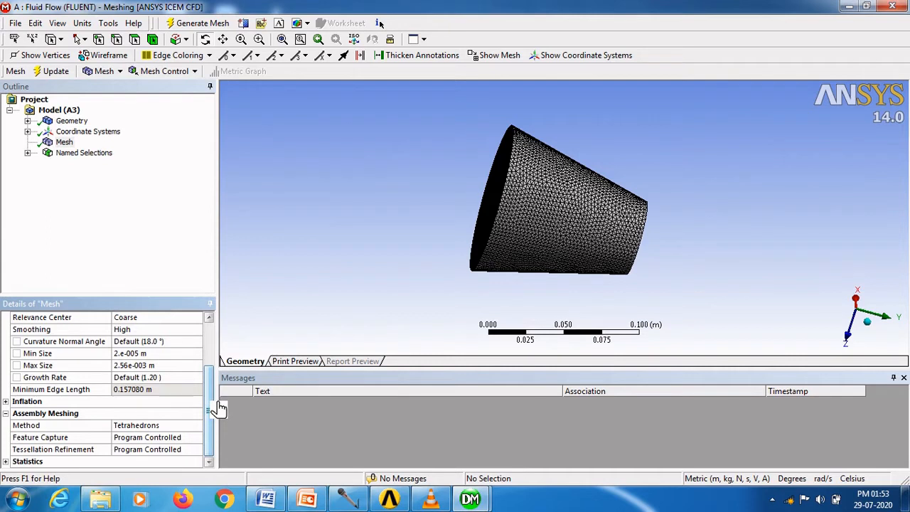
left_click(21, 462)
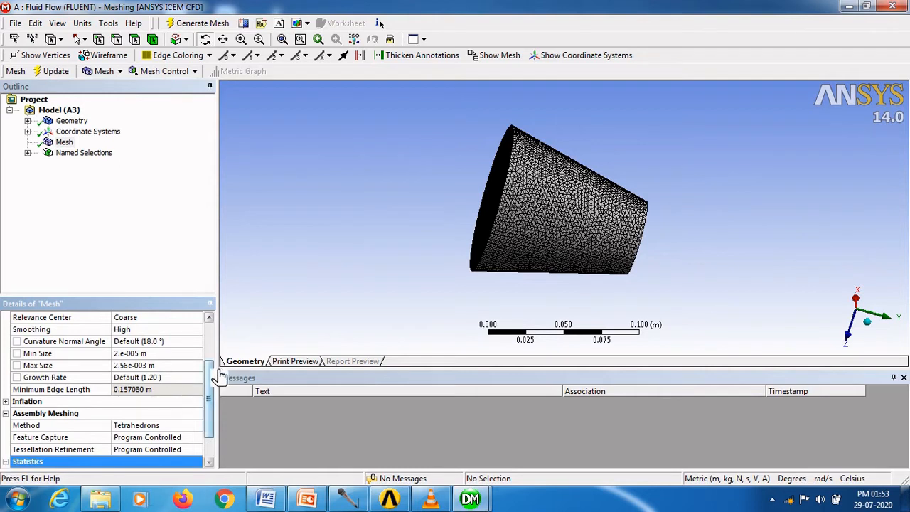
scroll(219, 398, "down", 1)
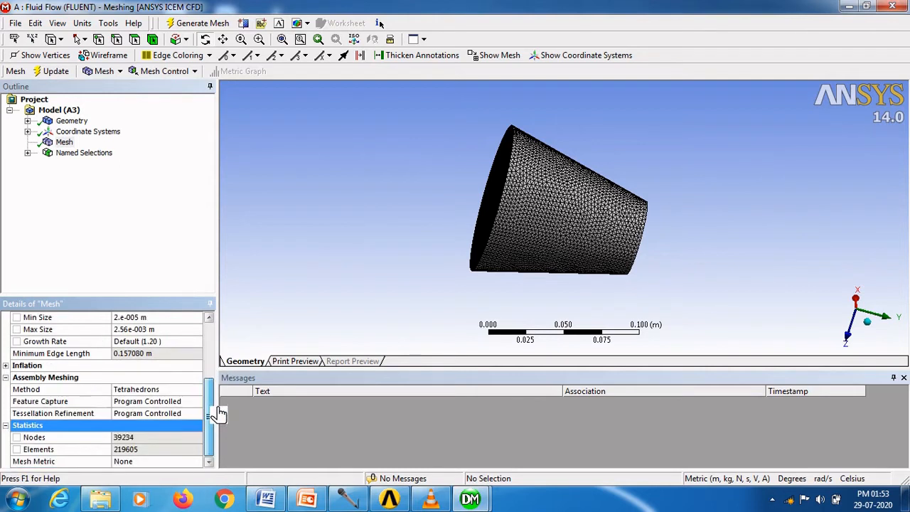
left_click(155, 453)
left_click(152, 455)
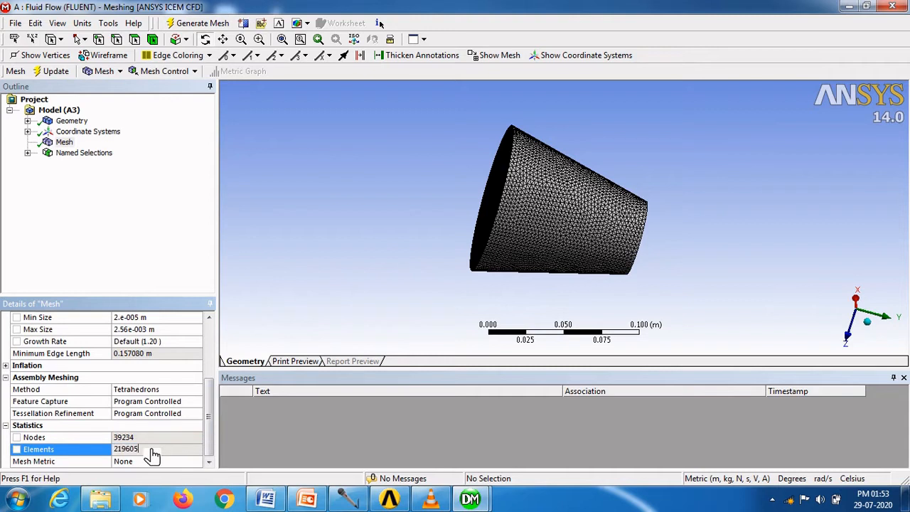
left_click_drag(152, 455, 123, 460)
key("ctrl+c")
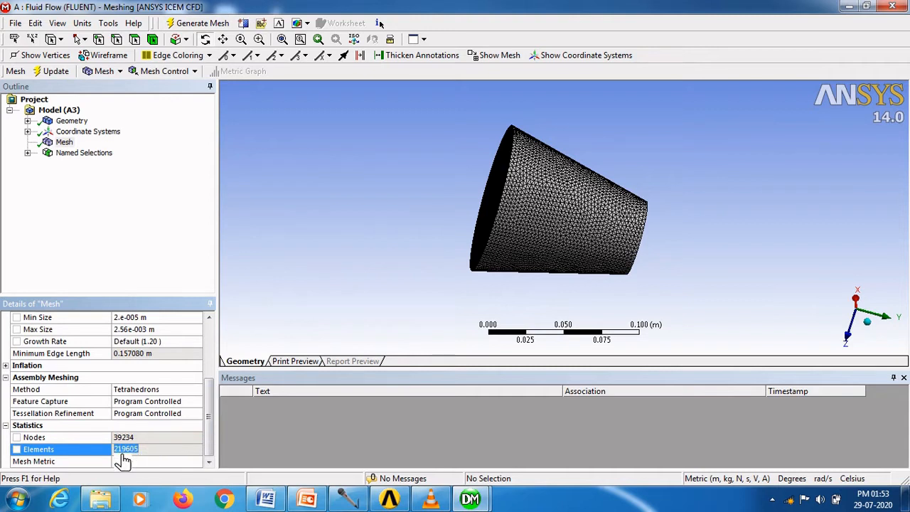
Step: Switch to the Grid independence study details document in Word and paste the element count into the Coarse row's No. of elements cell
left_click(274, 500)
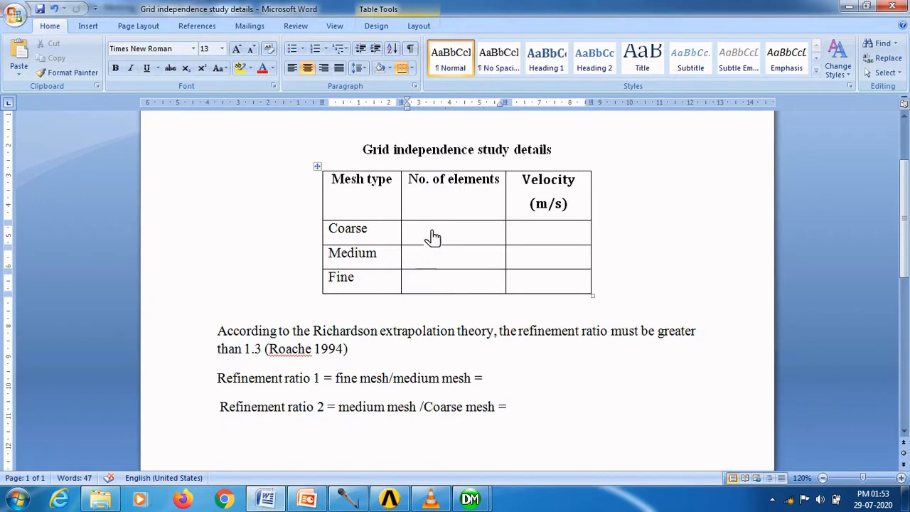
right_click(428, 227)
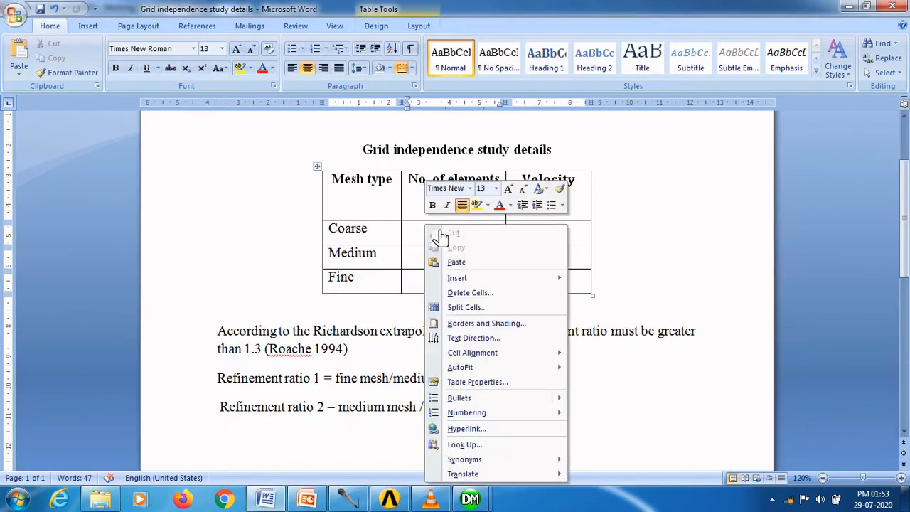
left_click(459, 263)
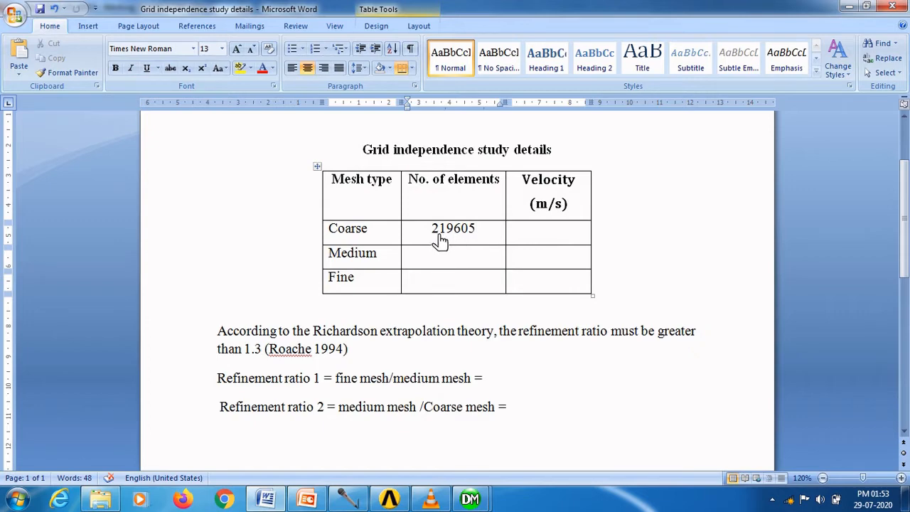
left_click_drag(370, 239, 339, 242)
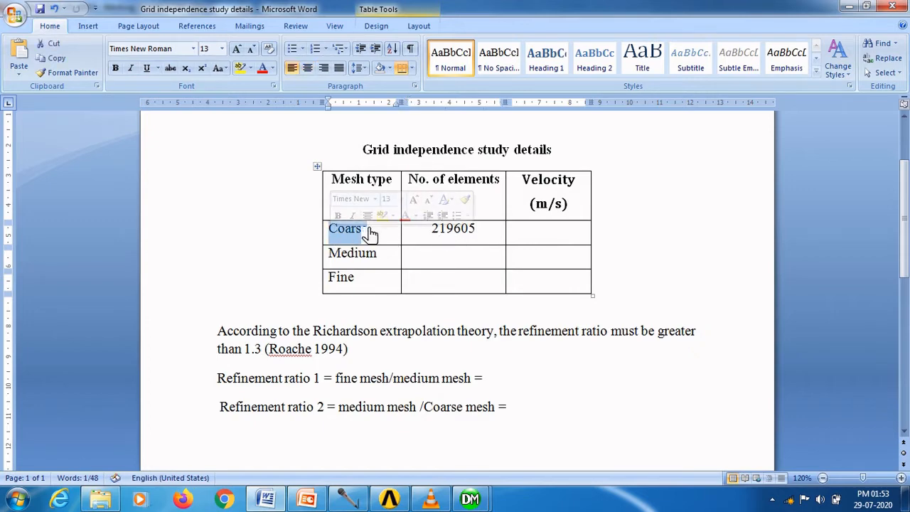
left_click(391, 237)
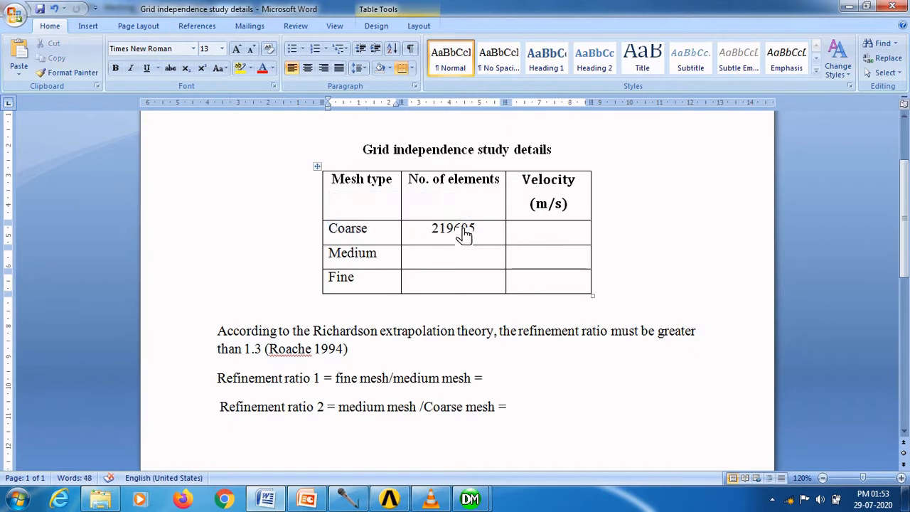
left_click(529, 233)
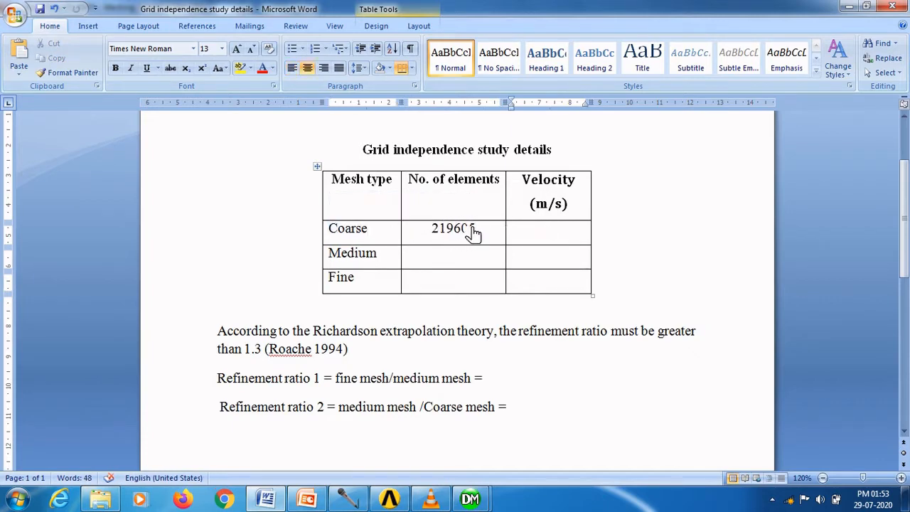
Step: Switch to the Workbench project, open the Setup cell, and launch FLUENT with double precision and serial processing in a maximized window
mouse_move(390, 501)
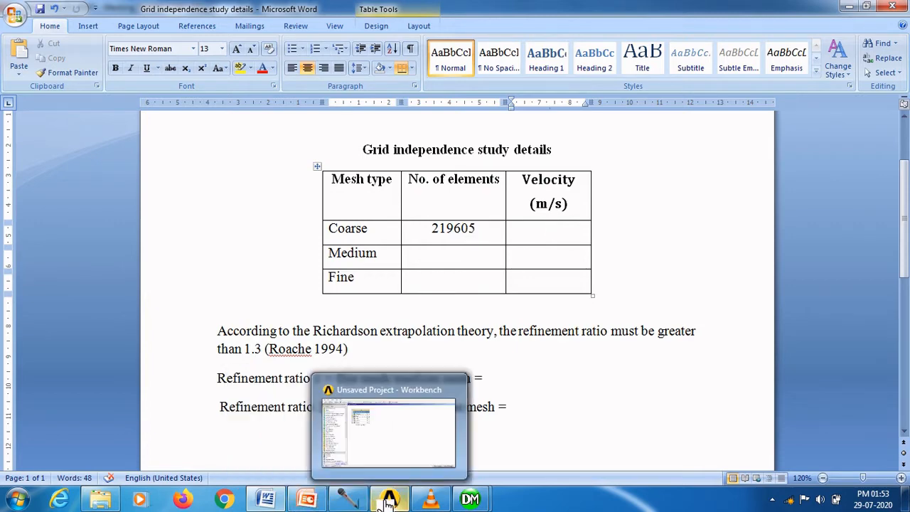
left_click(390, 501)
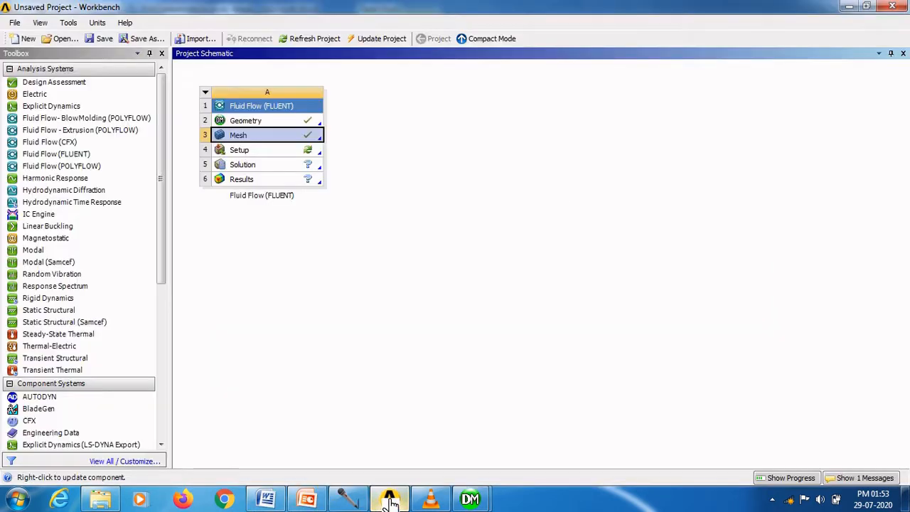
double_click(251, 157)
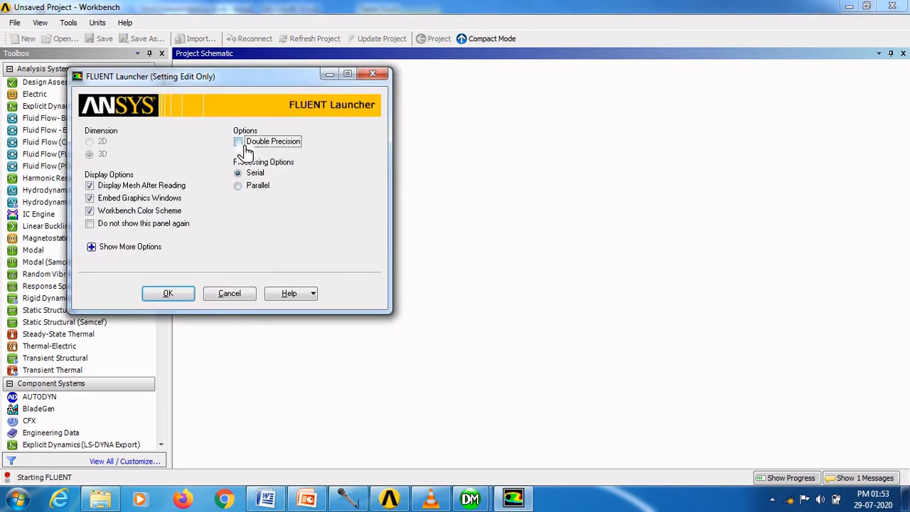
left_click(245, 171)
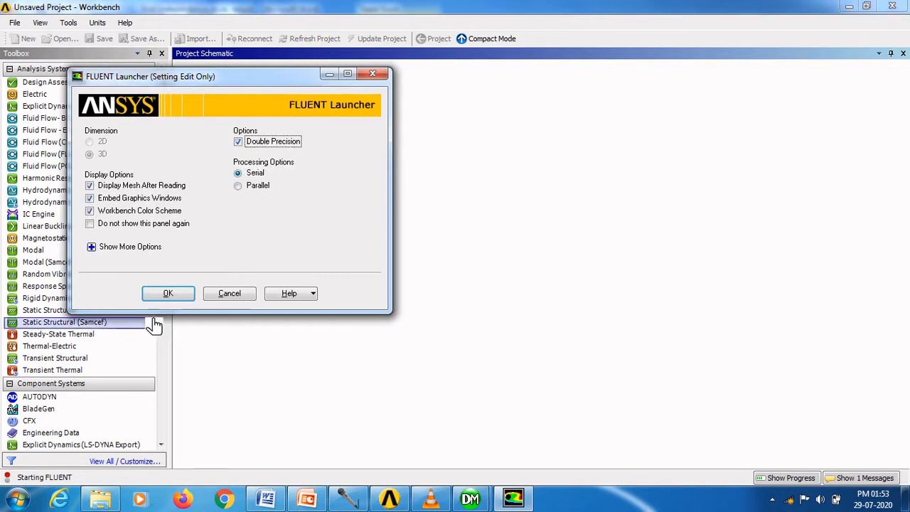
left_click(168, 293)
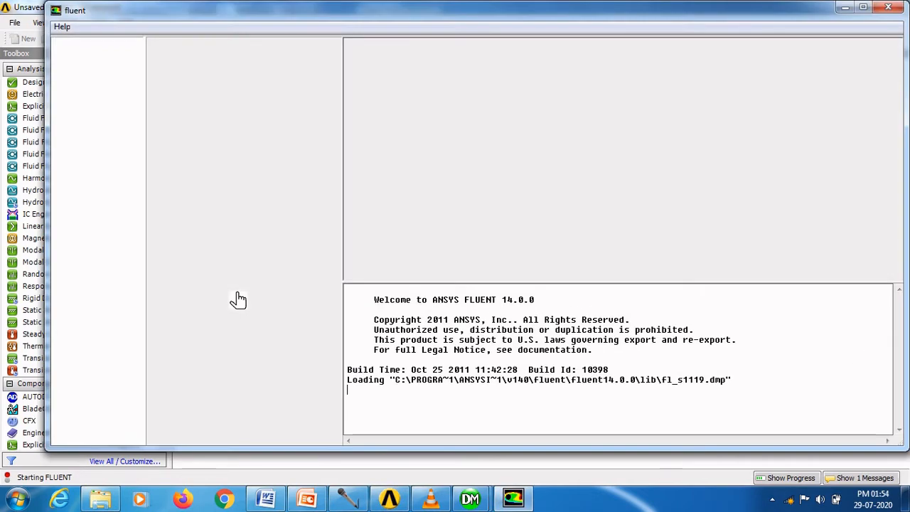
left_click(869, 10)
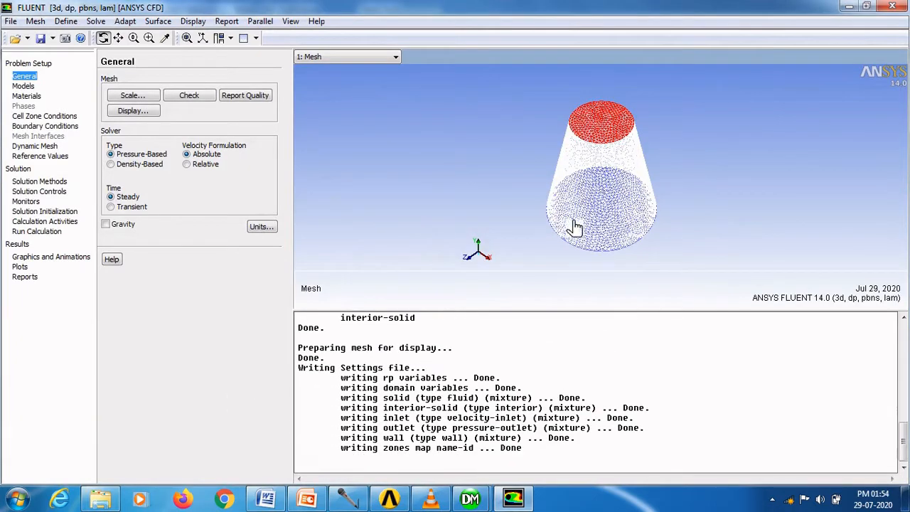
Step: Enable gravity in the general solver settings and set the Y gravitational acceleration to 9.81 m/s2
left_click_drag(530, 158, 666, 189)
left_click_drag(605, 133, 774, 202)
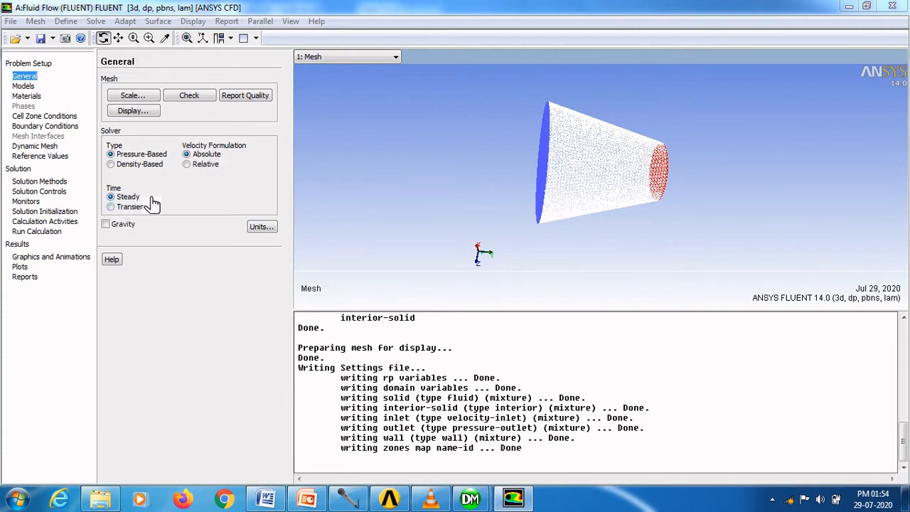
left_click(106, 225)
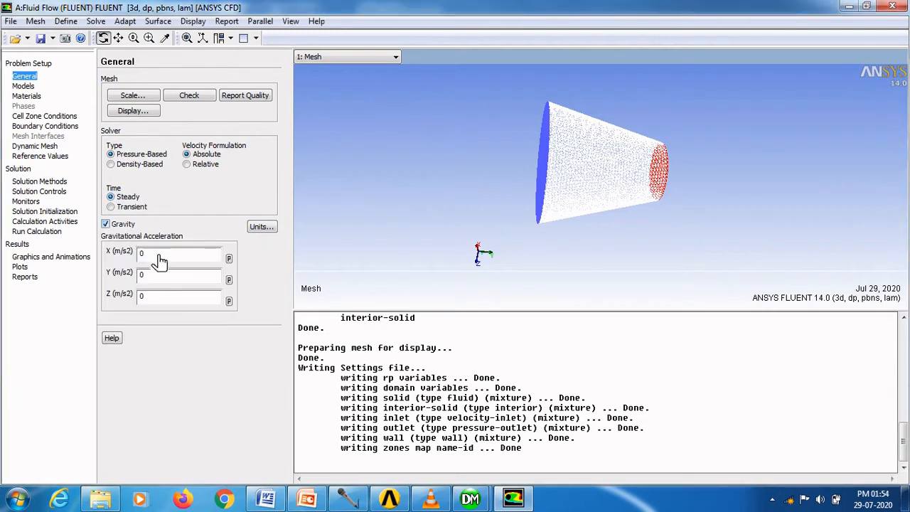
left_click(140, 280)
double_click(139, 280)
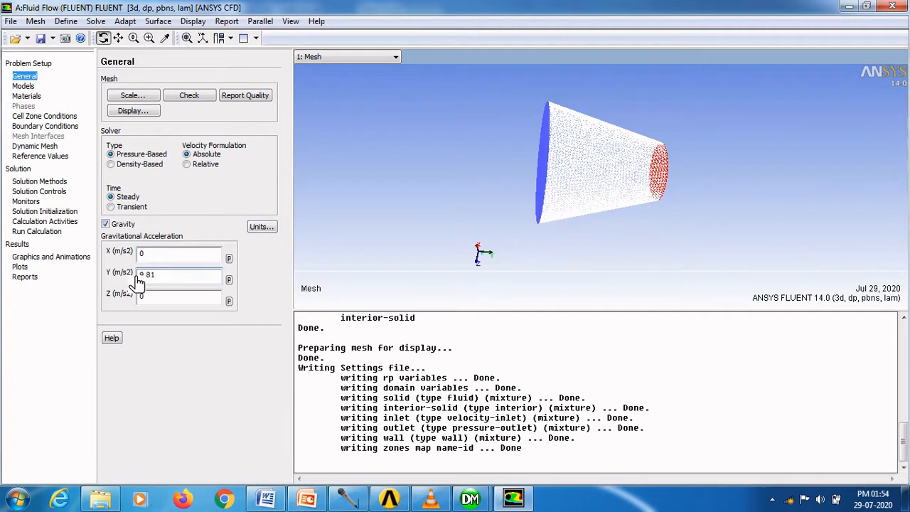
Step: Change the viscous model to standard k-epsilon (2 eqn) with standard wall functions
left_click(31, 88)
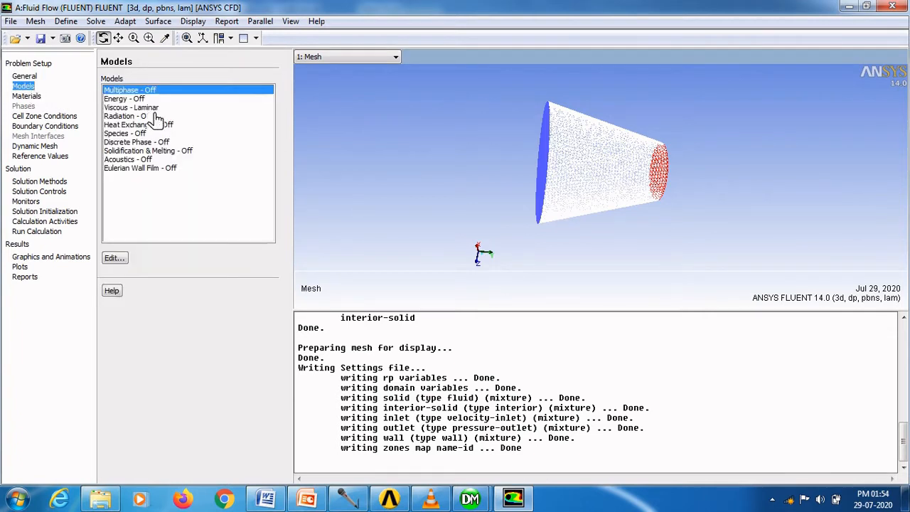
double_click(153, 109)
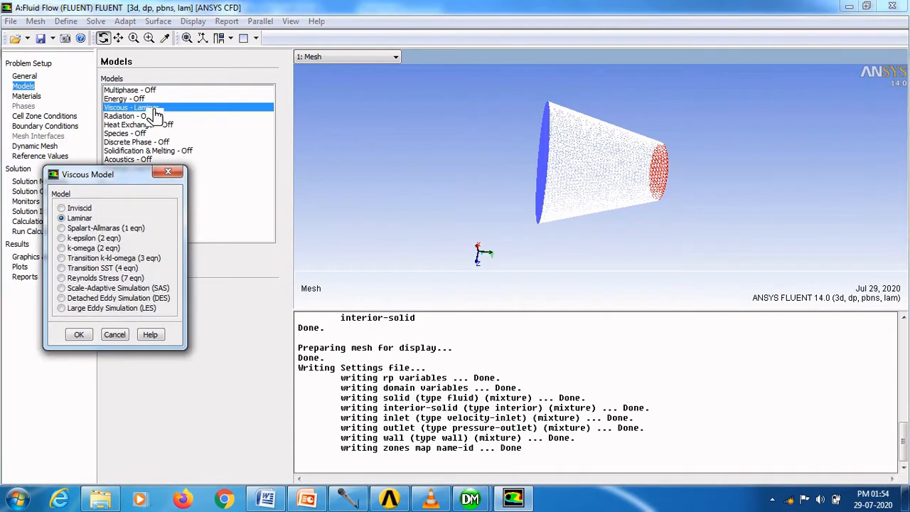
left_click(71, 239)
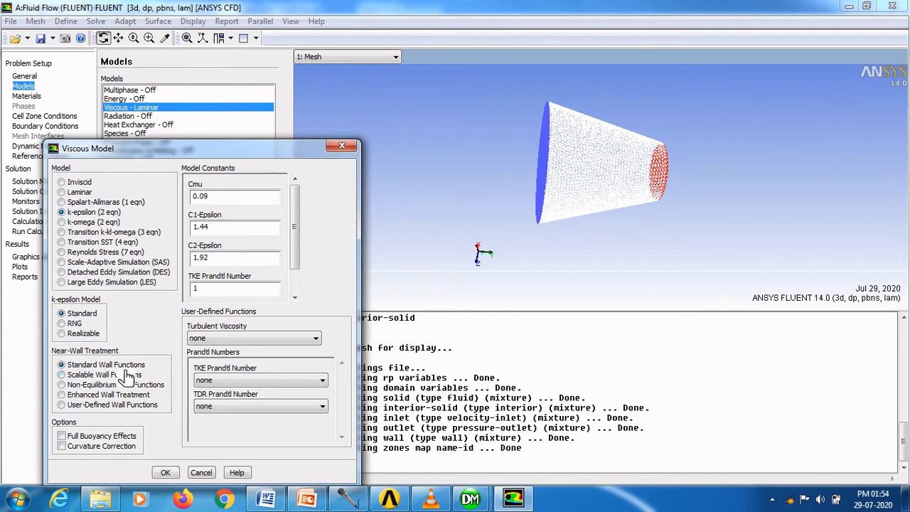
left_click(165, 472)
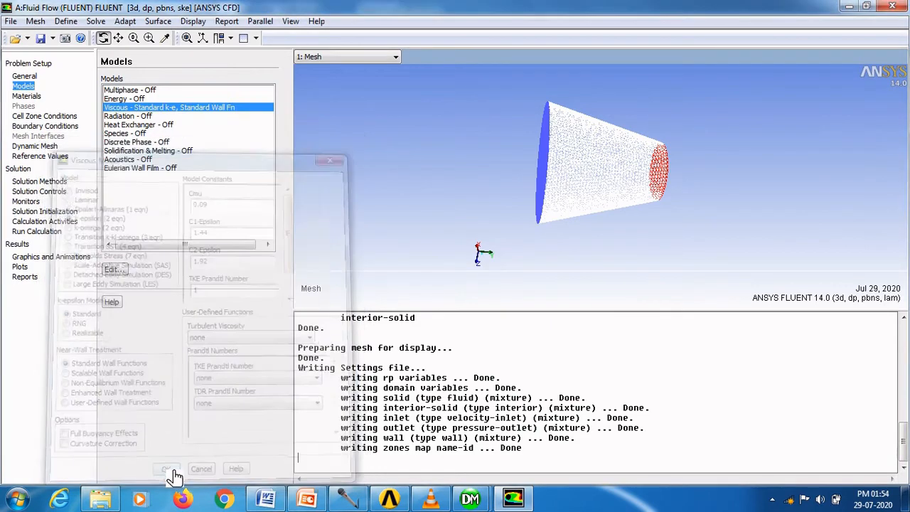
Step: Copy the fluid water-liquid (h2o<l>) from the FLUENT material database and create it with its default density and viscosity
left_click(29, 97)
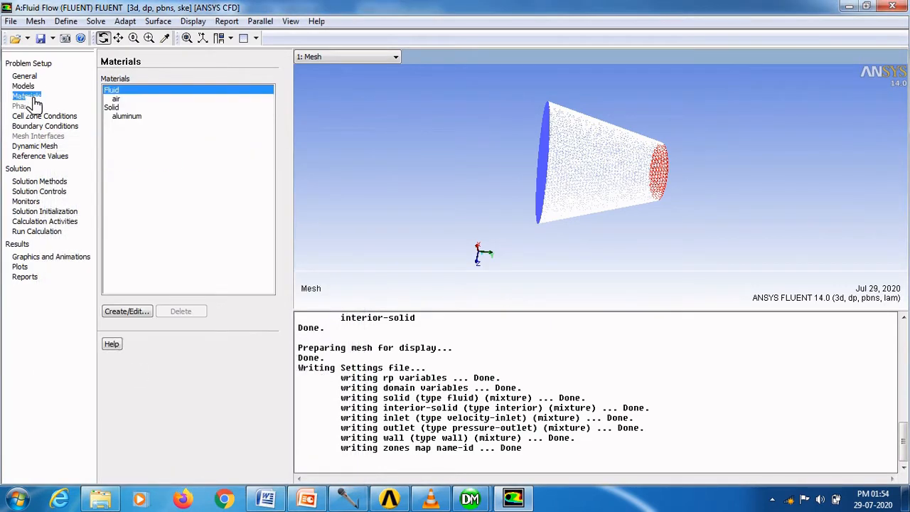
left_click(128, 314)
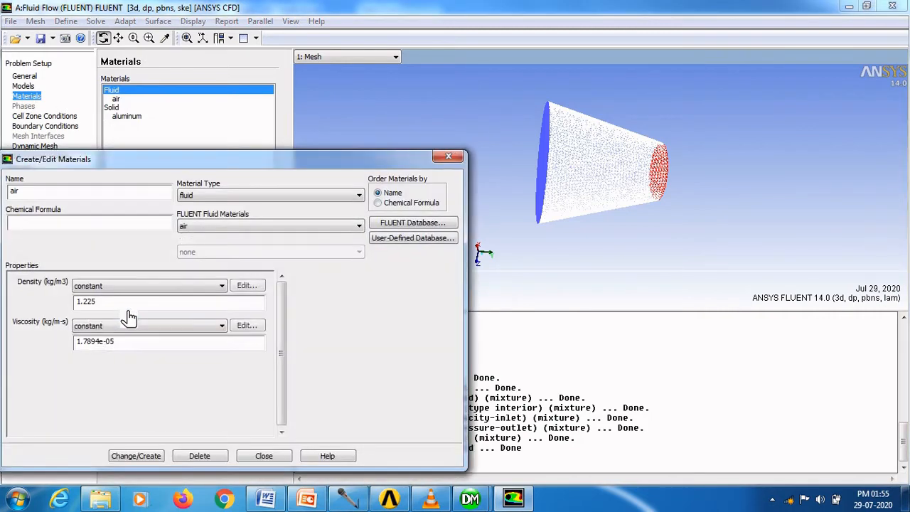
left_click(416, 225)
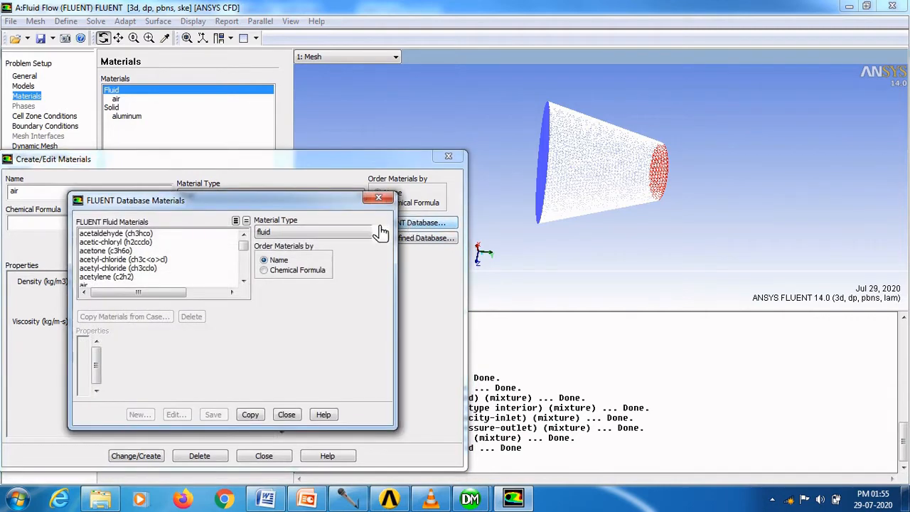
left_click_drag(244, 247, 244, 273)
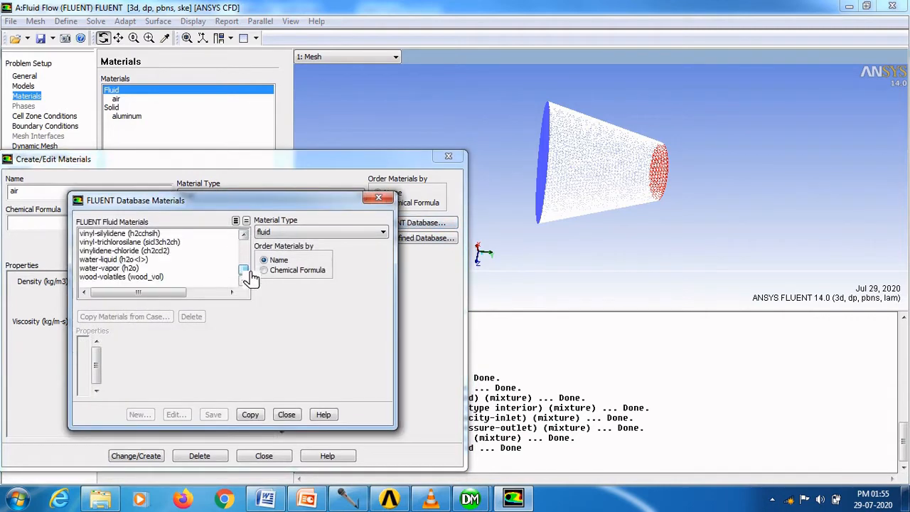
left_click(120, 260)
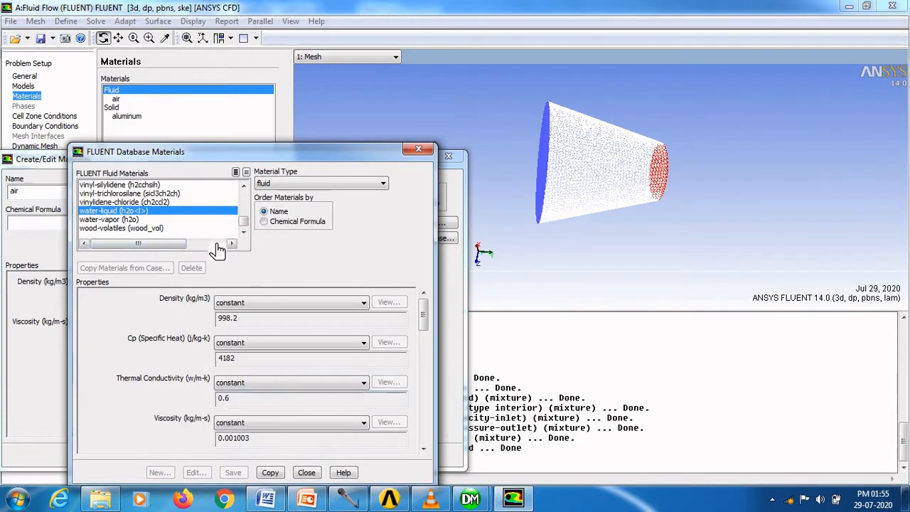
mouse_move(266, 497)
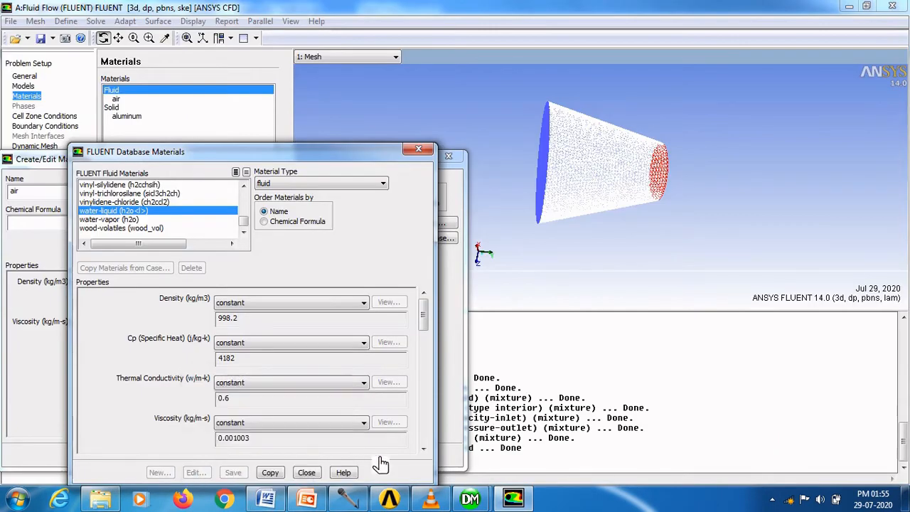
left_click(273, 473)
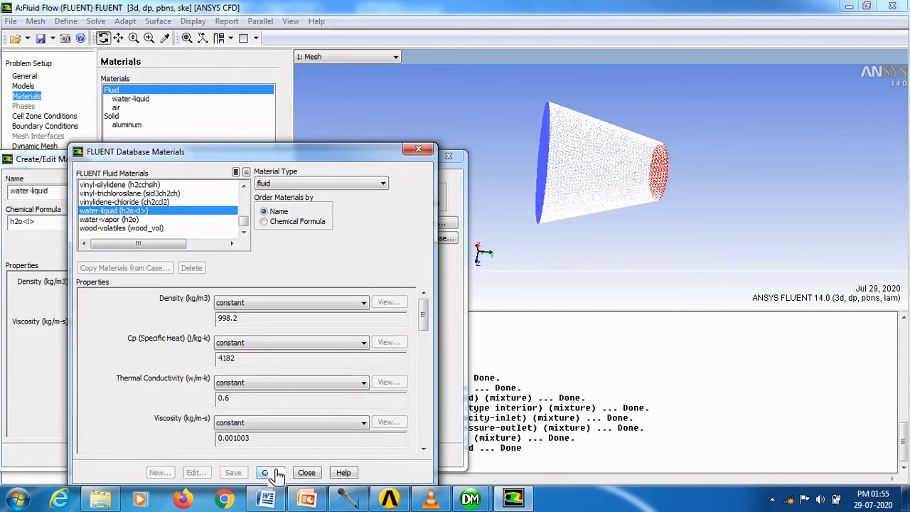
left_click(304, 472)
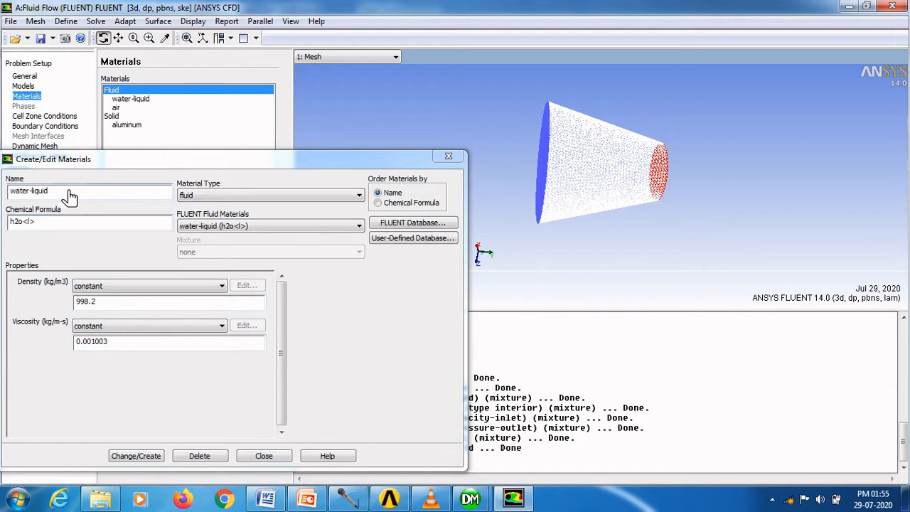
left_click(135, 456)
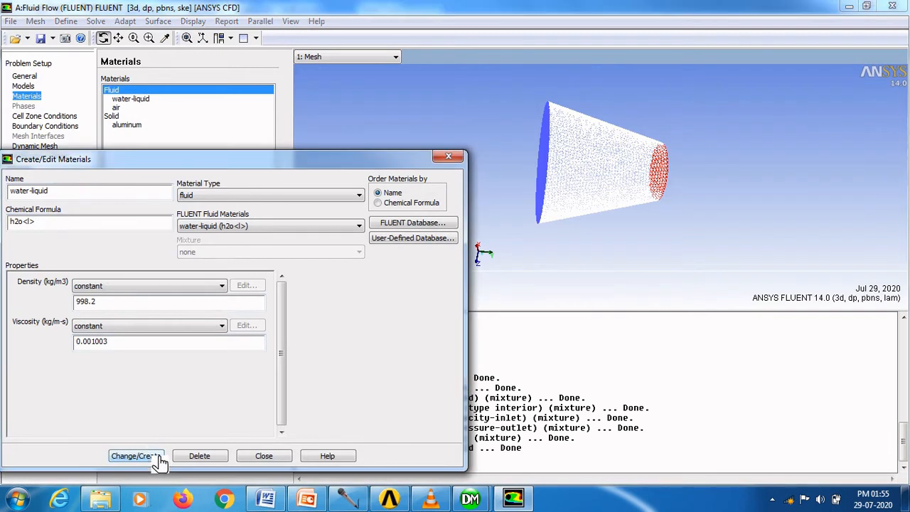
left_click(261, 456)
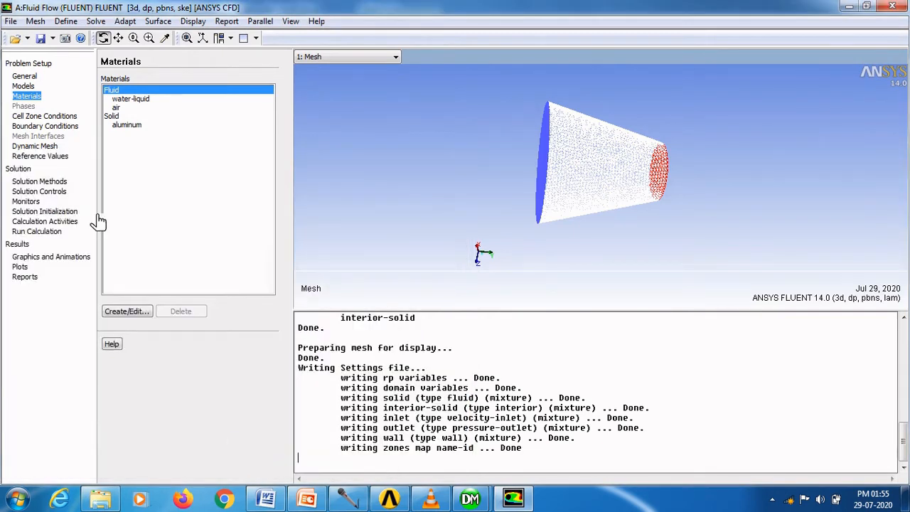
Step: Assign water-liquid as the material of the fluid cell zone named solid
left_click(45, 118)
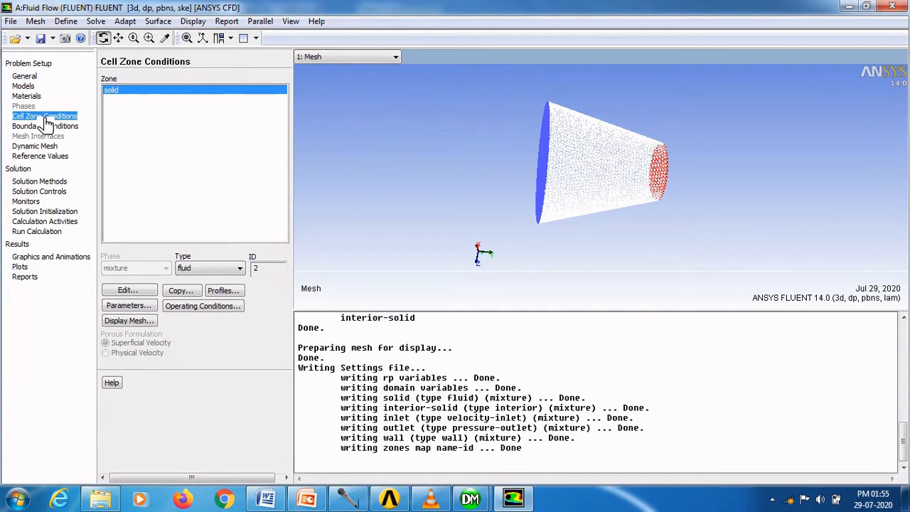
left_click(148, 295)
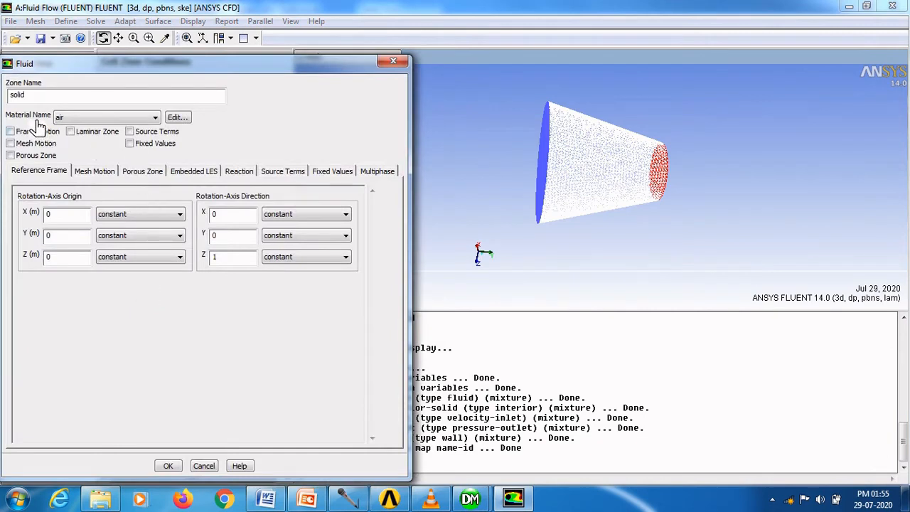
left_click(84, 118)
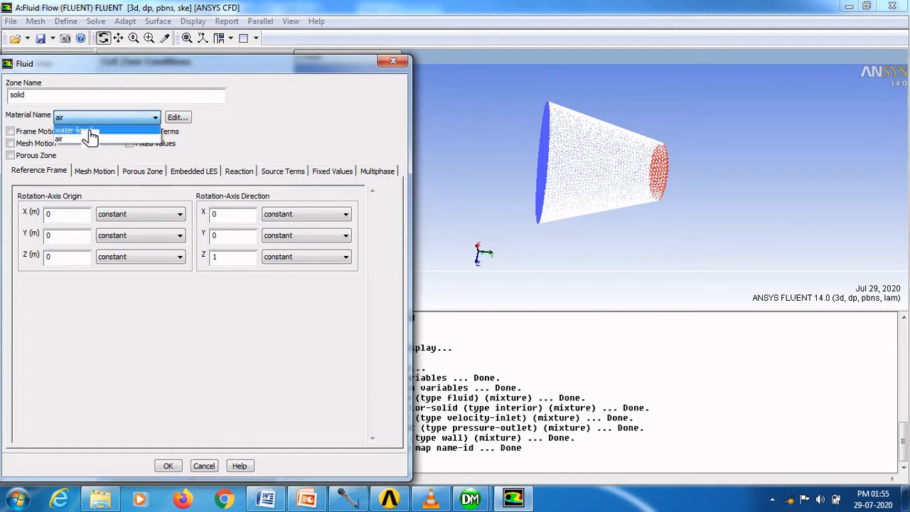
left_click(85, 131)
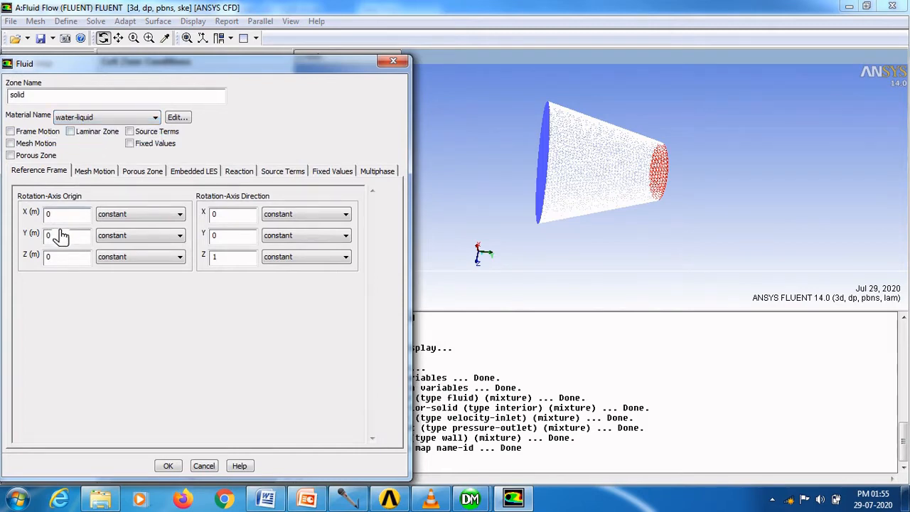
left_click(180, 465)
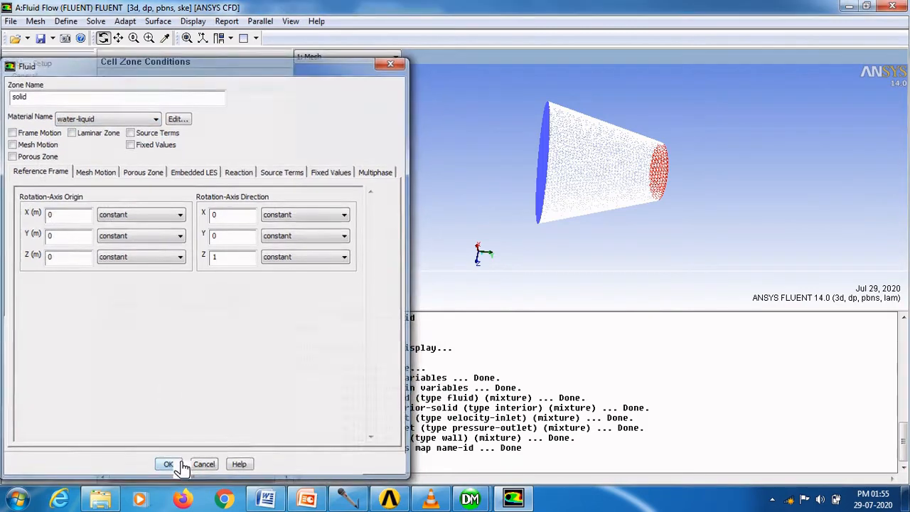
Step: Set the velocity magnitude of the inlet boundary condition to 10 m/s
left_click(51, 127)
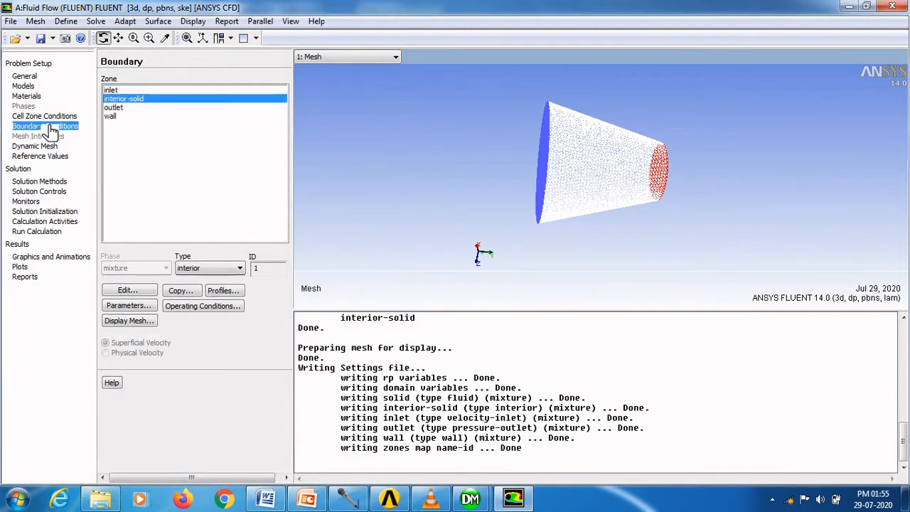
left_click(114, 91)
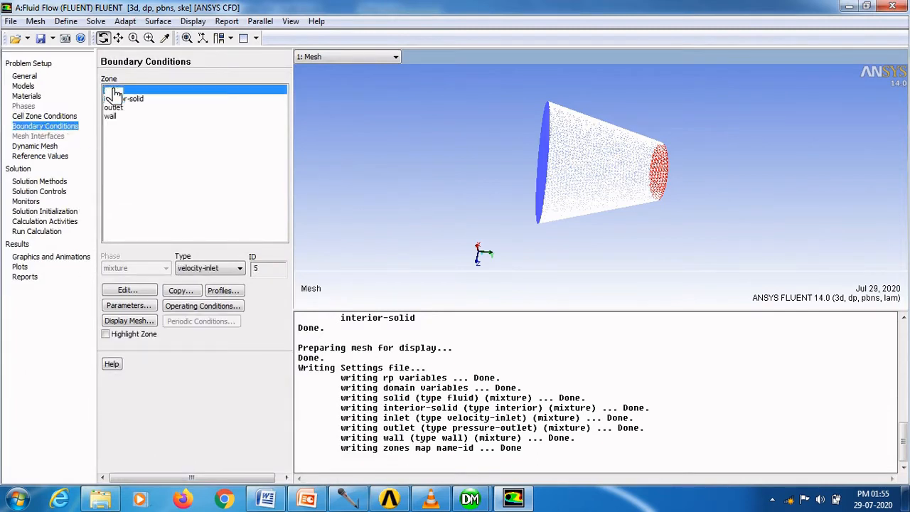
left_click(142, 291)
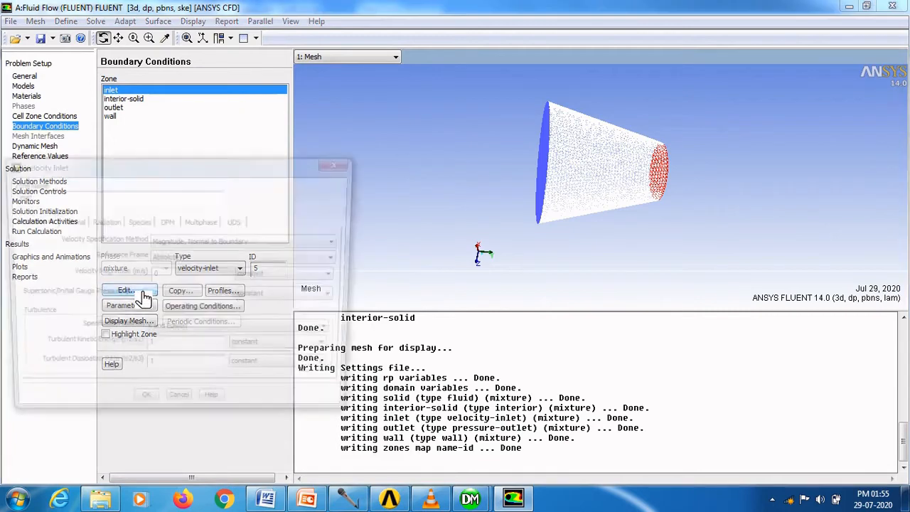
left_click_drag(178, 278, 146, 292)
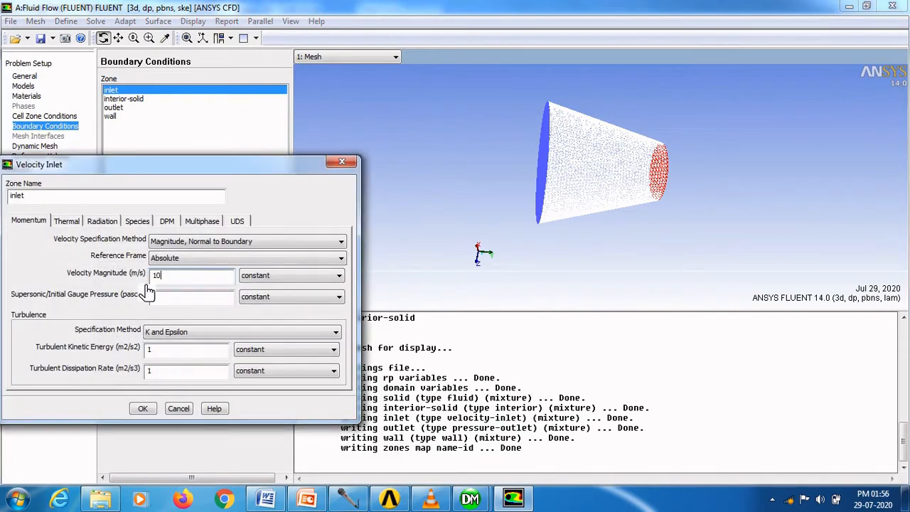
Step: Specify the inlet turbulence by Intensity and Hydraulic Diameter and enter the inlet's hydraulic diameter
left_click(217, 331)
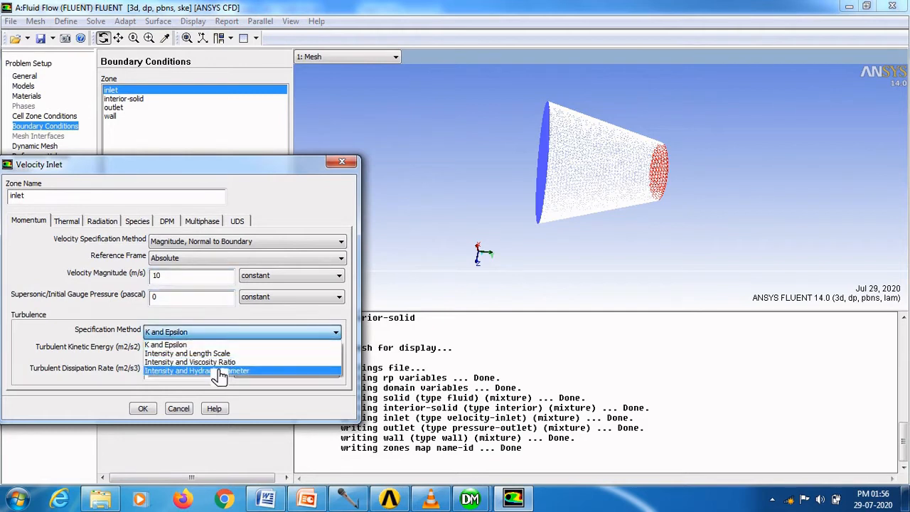
left_click(220, 371)
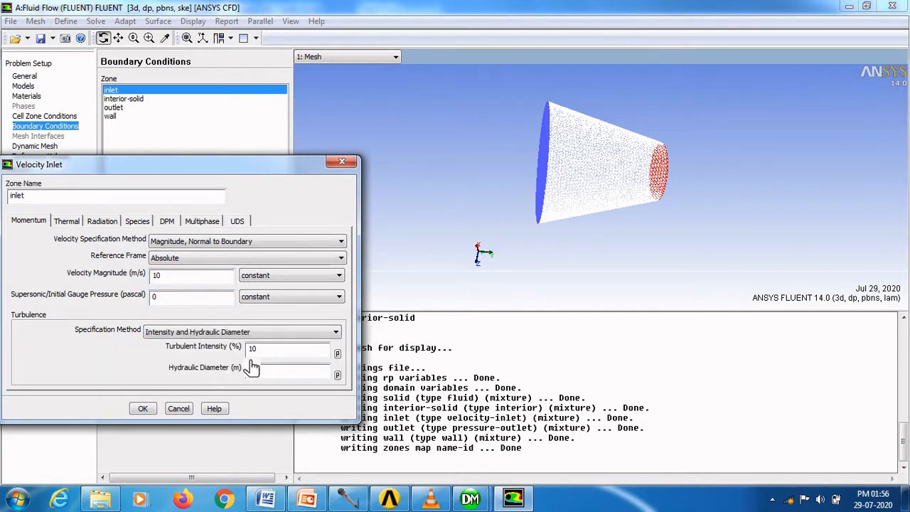
double_click(251, 370)
left_click(143, 409)
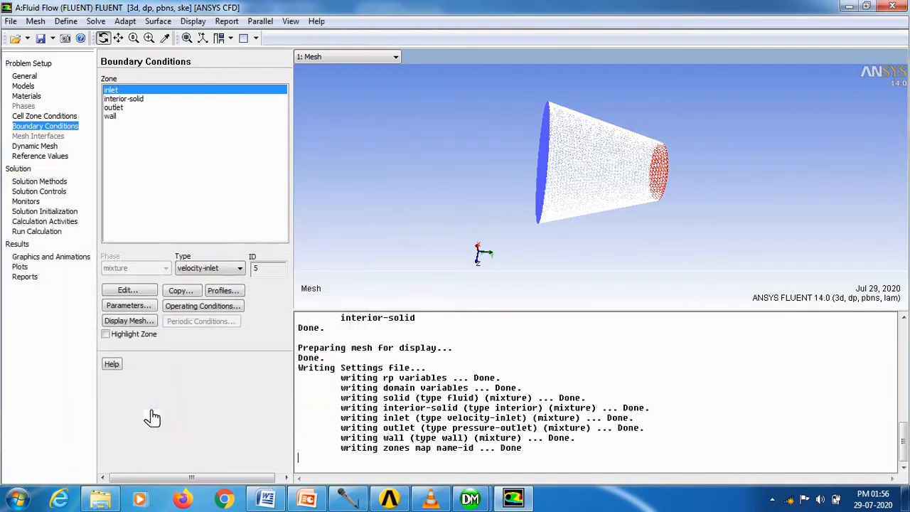
Step: Specify the pressure outlet's turbulence by Intensity and Hydraulic Diameter with a backflow hydraulic diameter of 0.05 m
left_click(114, 109)
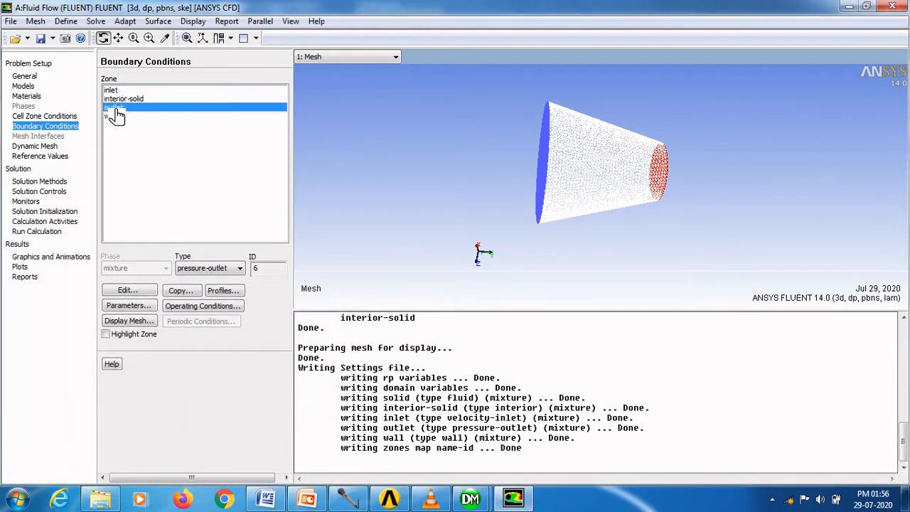
left_click(135, 291)
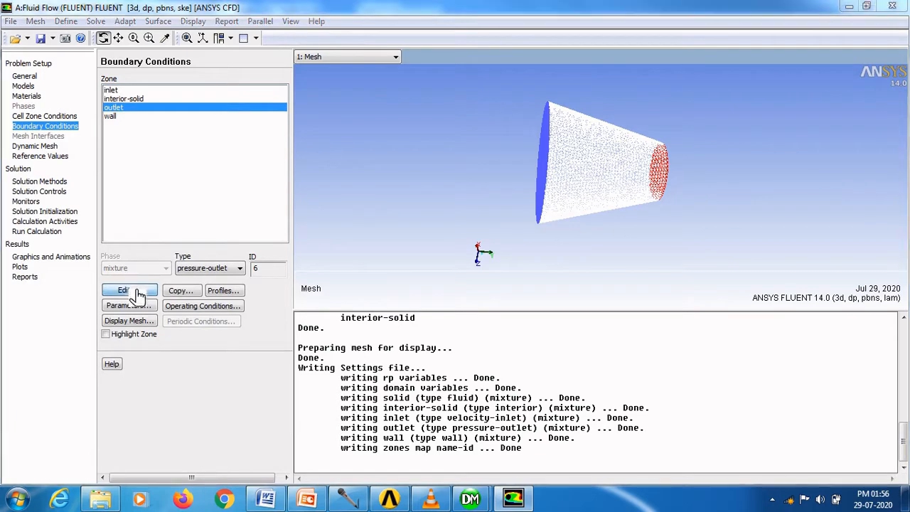
left_click(187, 332)
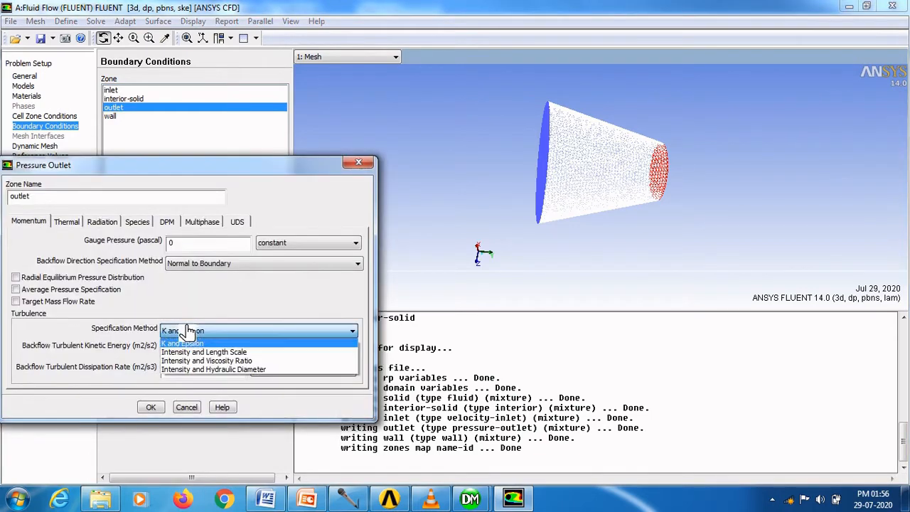
left_click(204, 369)
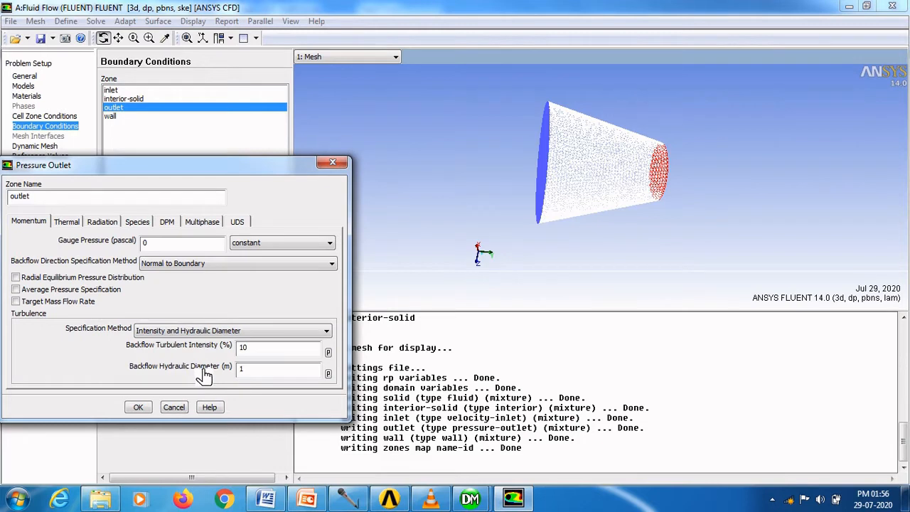
double_click(241, 370)
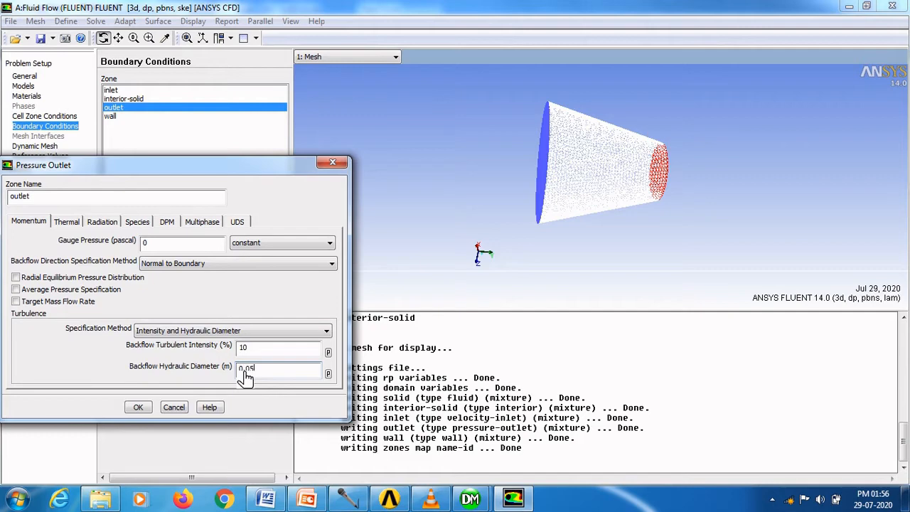
left_click(139, 406)
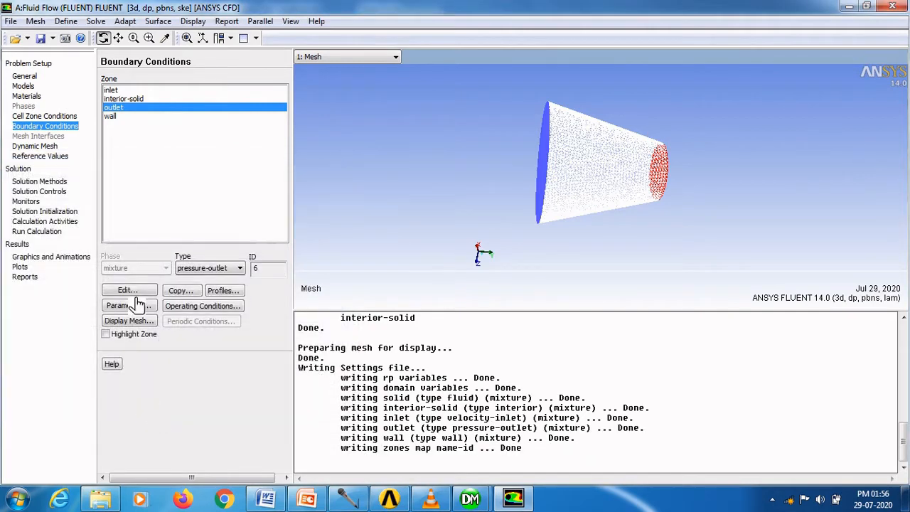
Step: Set the spatial discretization of turbulent kinetic energy and turbulent dissipation rate to Second Order Upwind in the solution methods
left_click(48, 183)
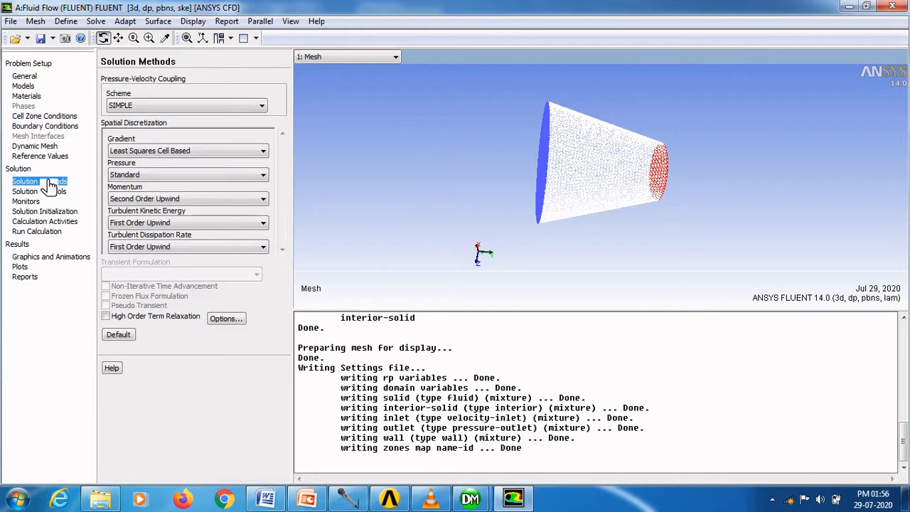
left_click(117, 175)
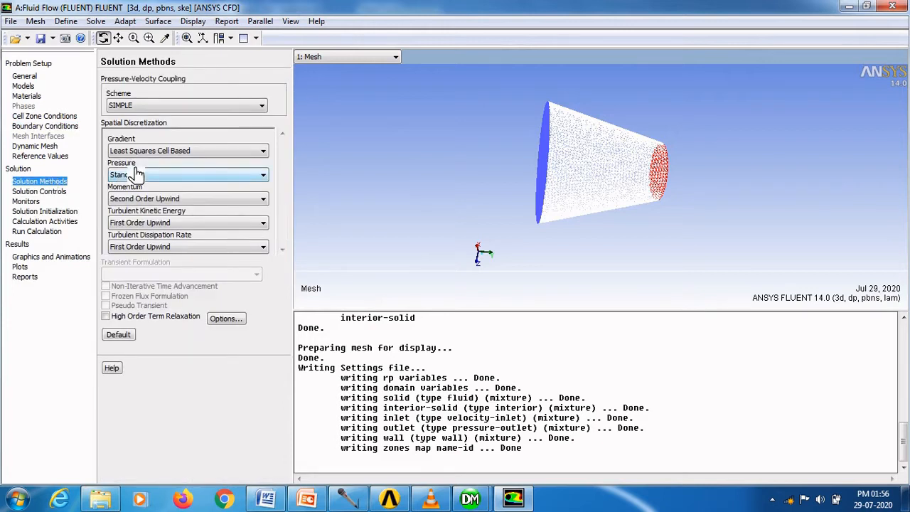
left_click(155, 223)
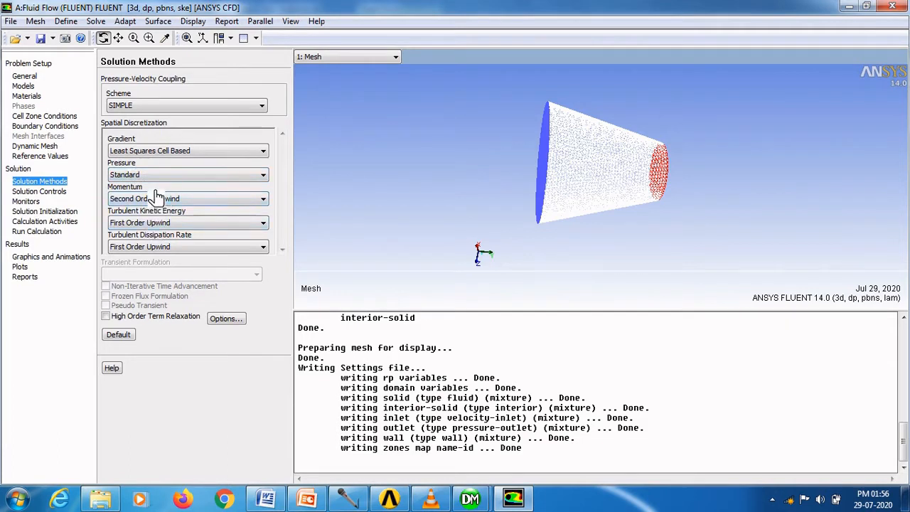
left_click(158, 224)
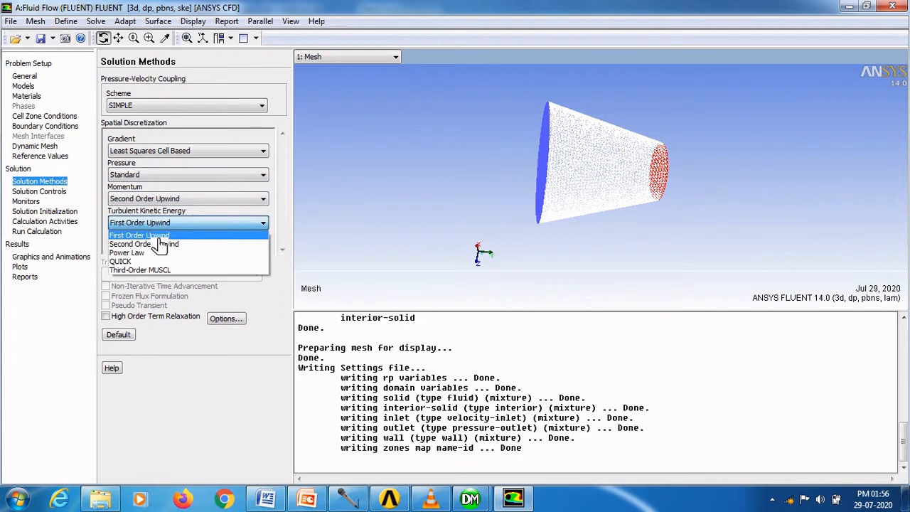
left_click(161, 243)
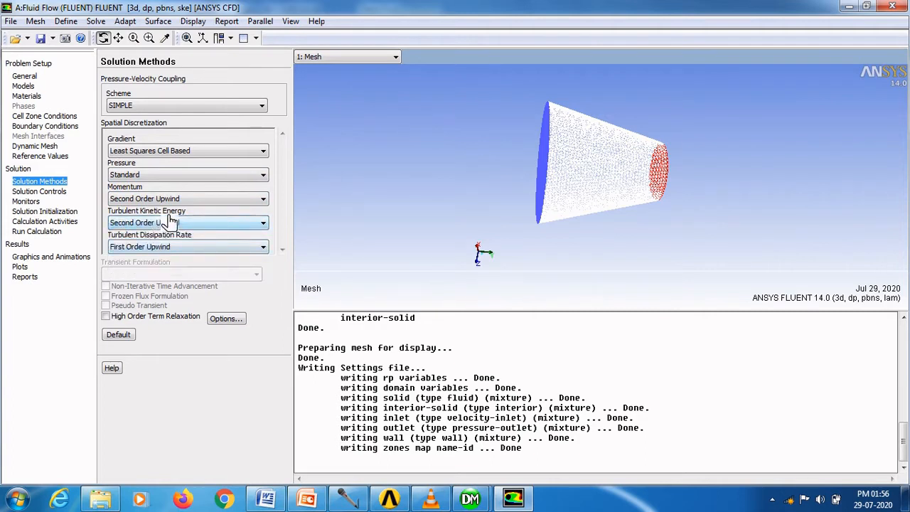
left_click(175, 248)
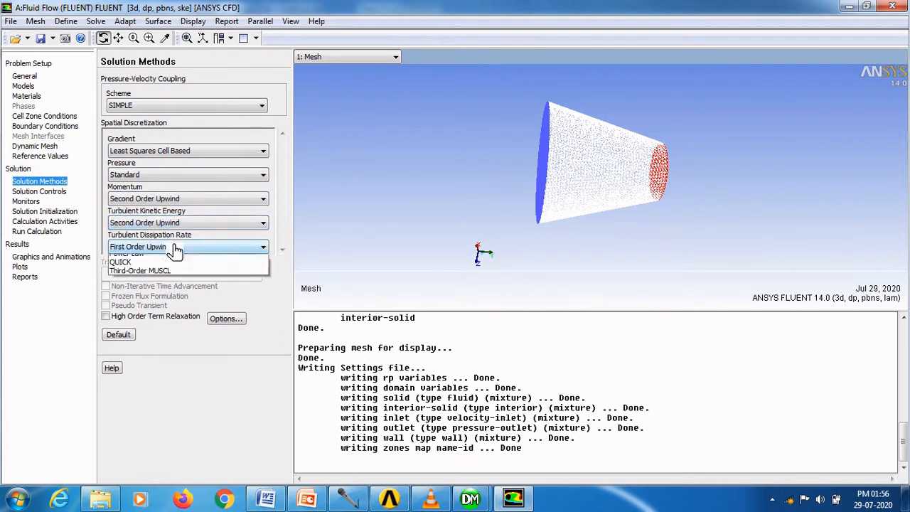
left_click(175, 270)
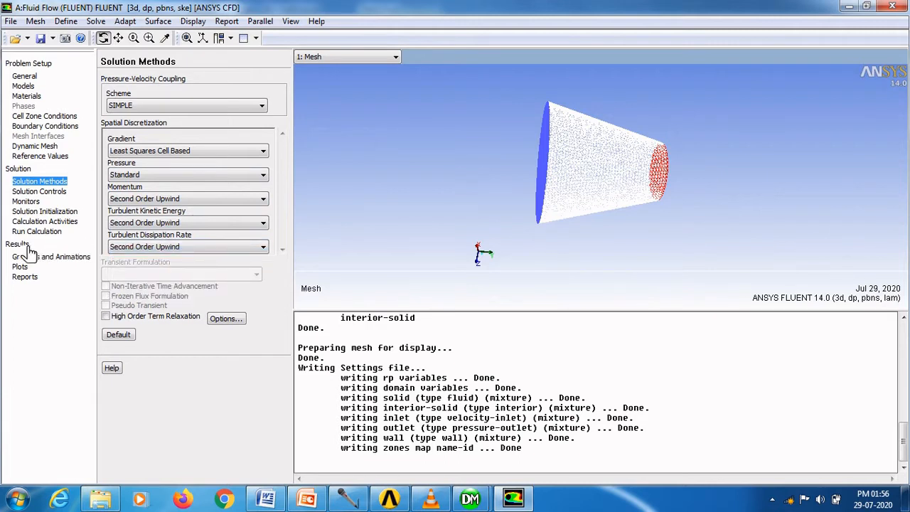
Step: Initialize the solution with Standard Initialization, computing the initial values from the inlet
left_click(50, 213)
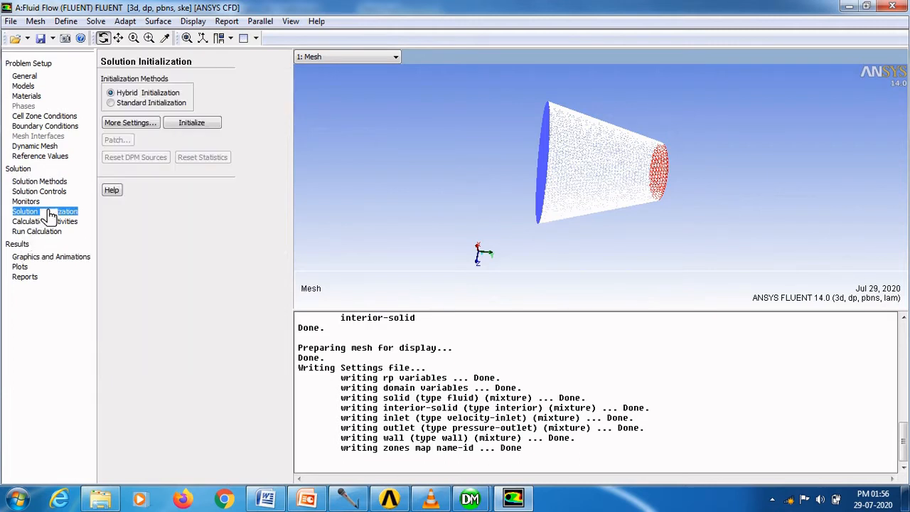
left_click(112, 103)
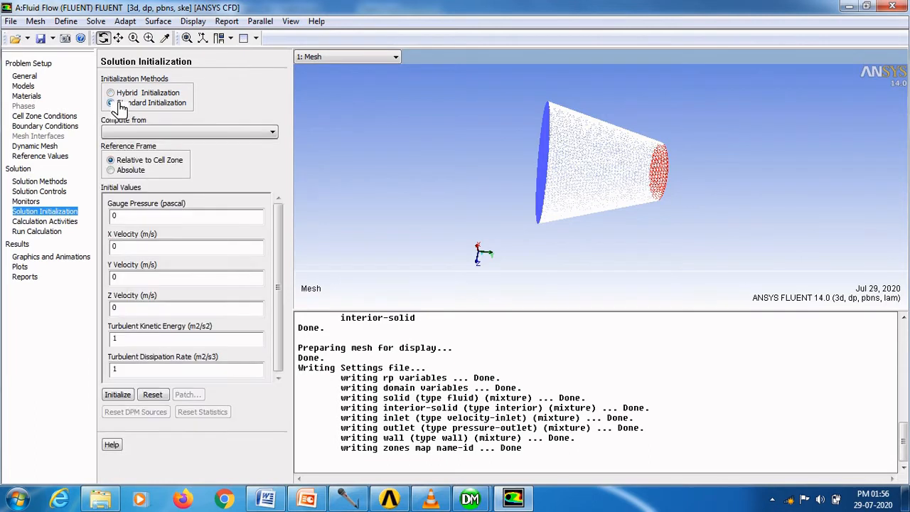
left_click(147, 134)
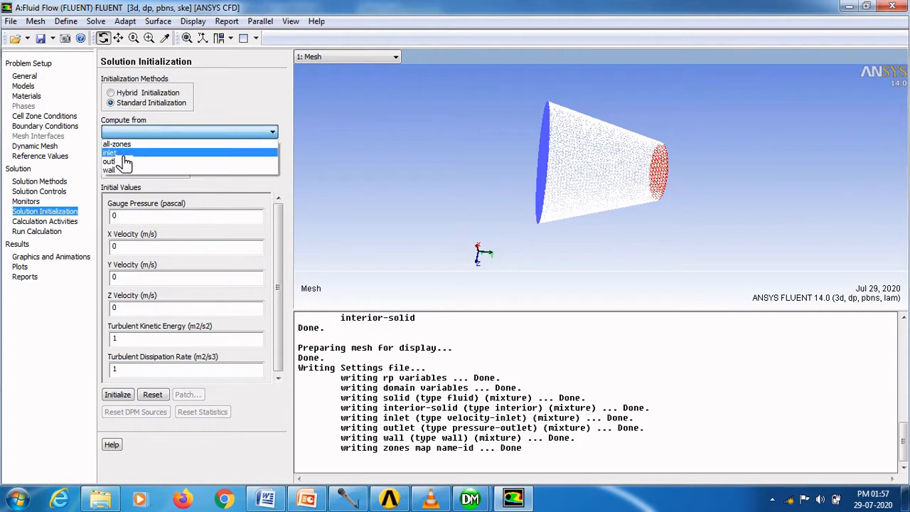
left_click(123, 152)
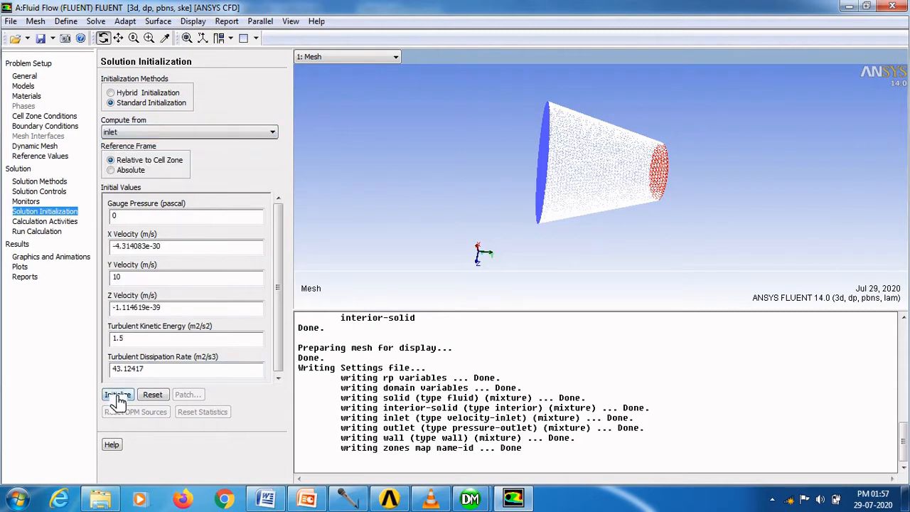
left_click(118, 395)
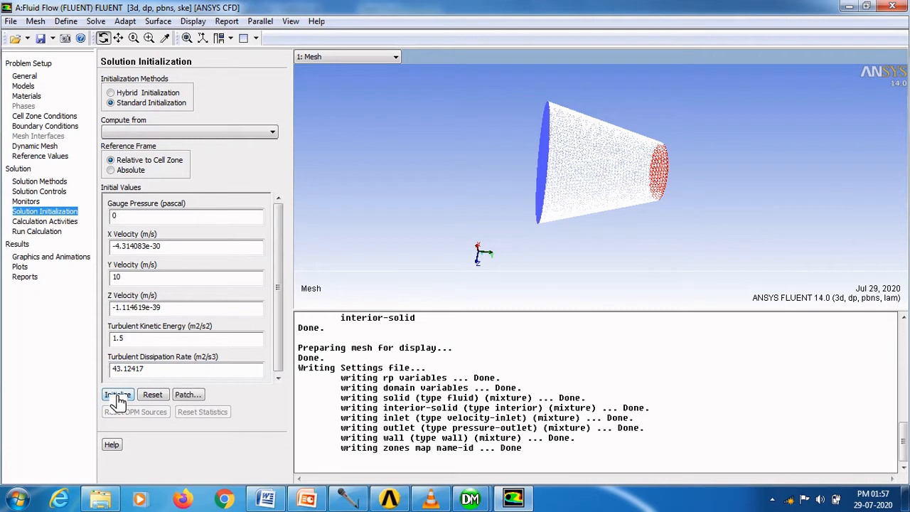
Step: Patch the solid zone with a Y Velocity of 10 m/s
left_click(185, 397)
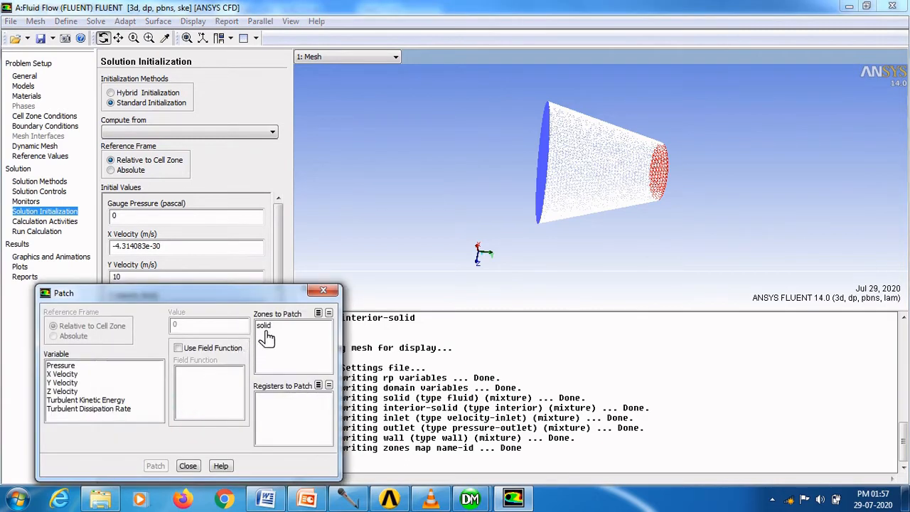
left_click(264, 328)
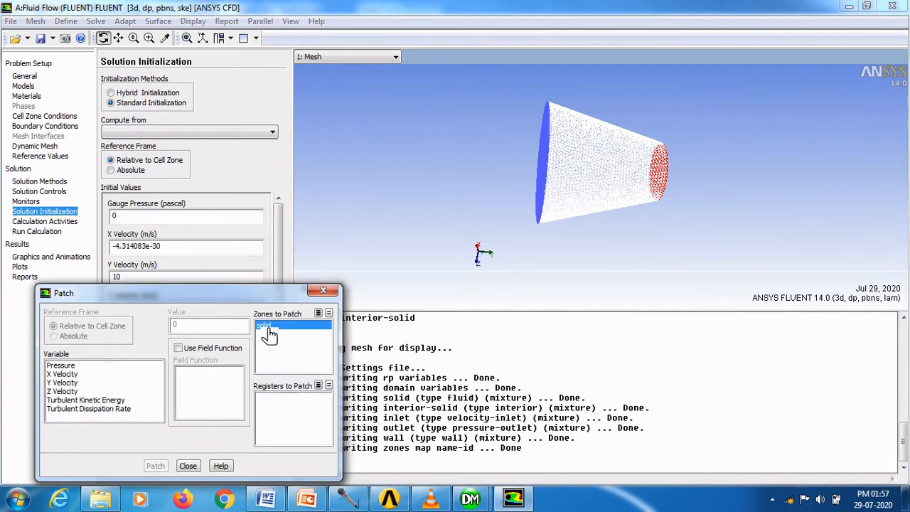
left_click(67, 383)
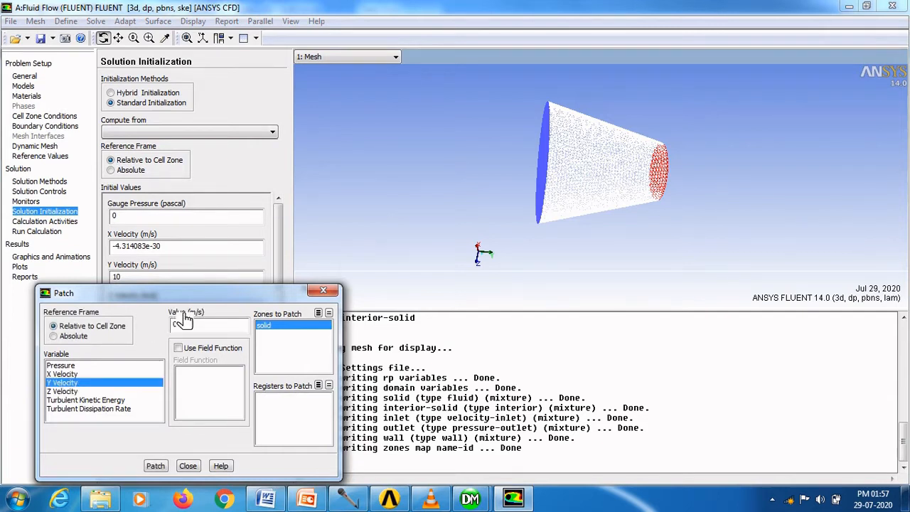
left_click_drag(235, 325, 169, 328)
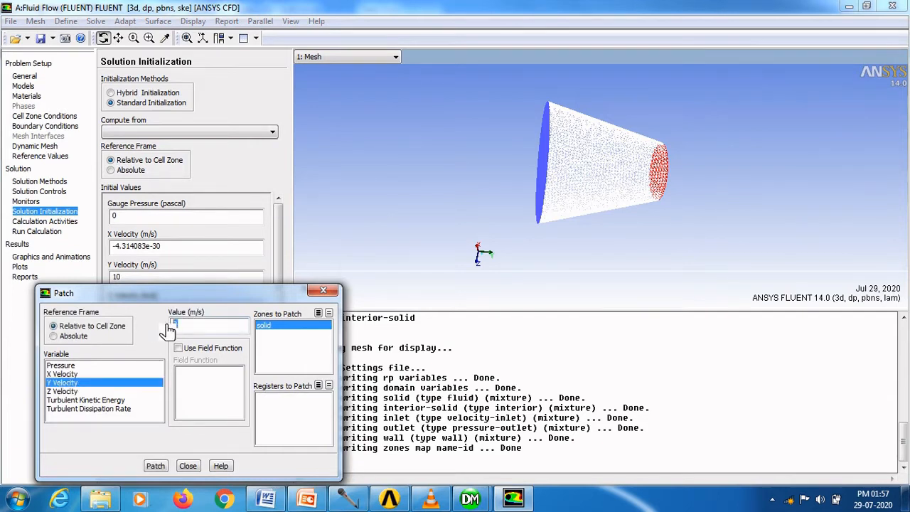
type("10")
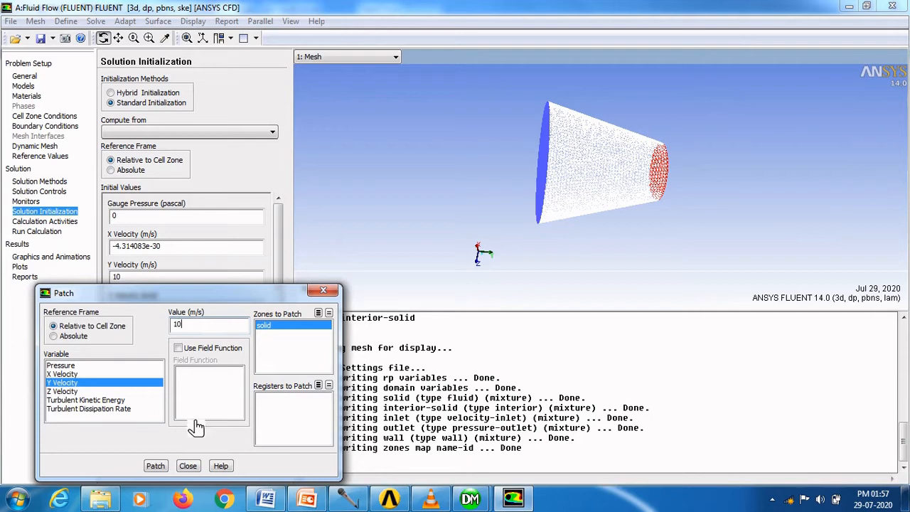
left_click(167, 468)
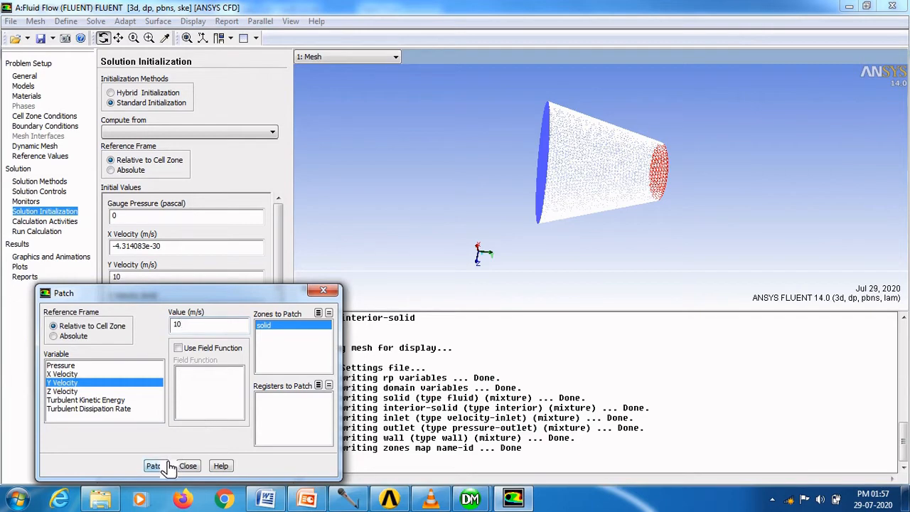
left_click(187, 465)
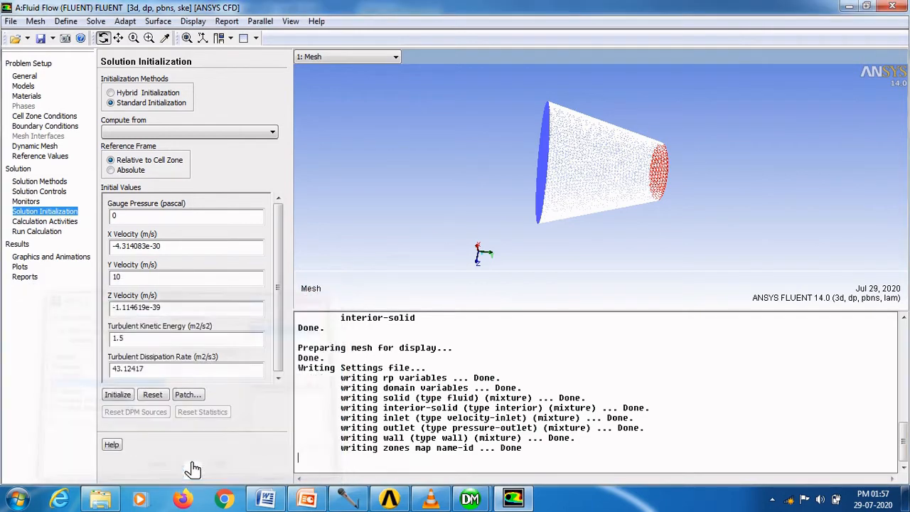
Step: Run the calculation with 200 iterations and dismiss the completion message
left_click(37, 232)
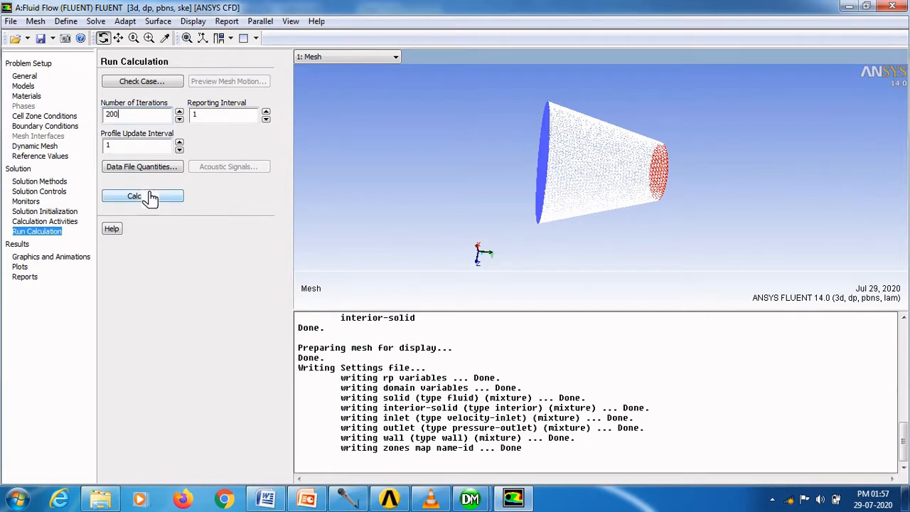
left_click(146, 196)
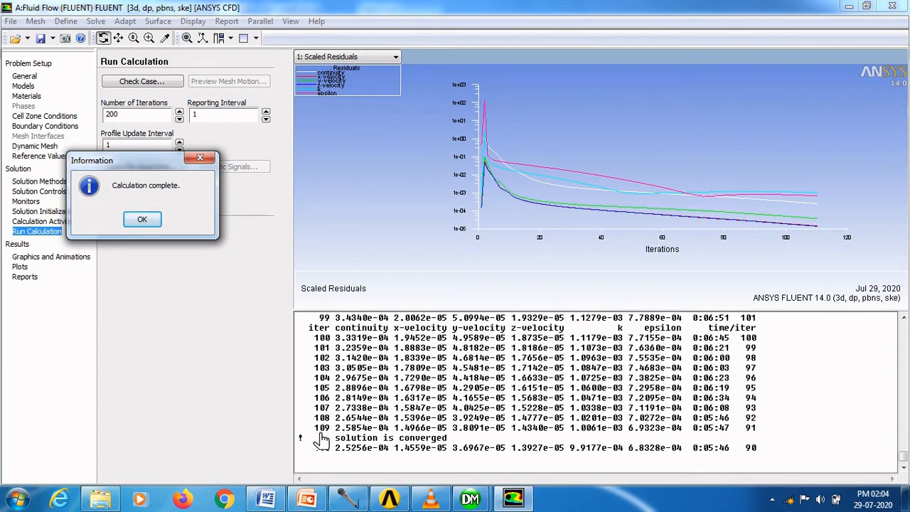
left_click_drag(322, 443, 457, 443)
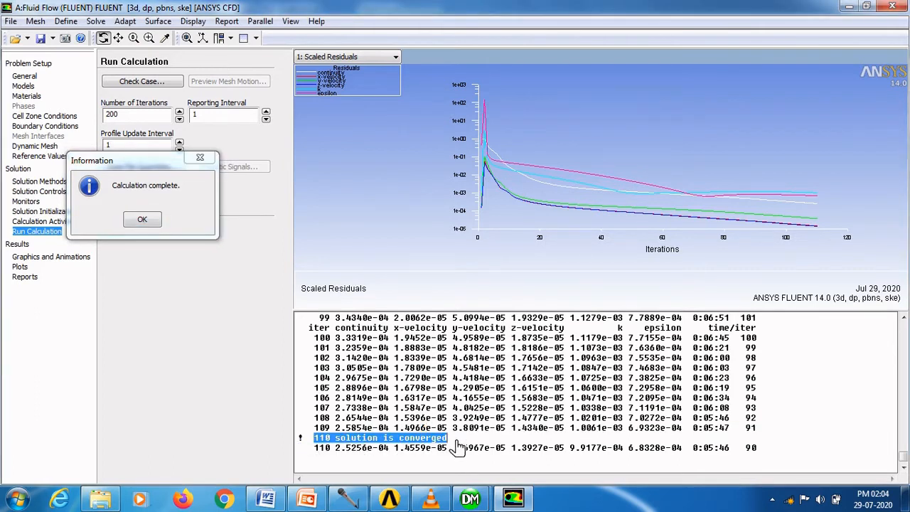
left_click(143, 220)
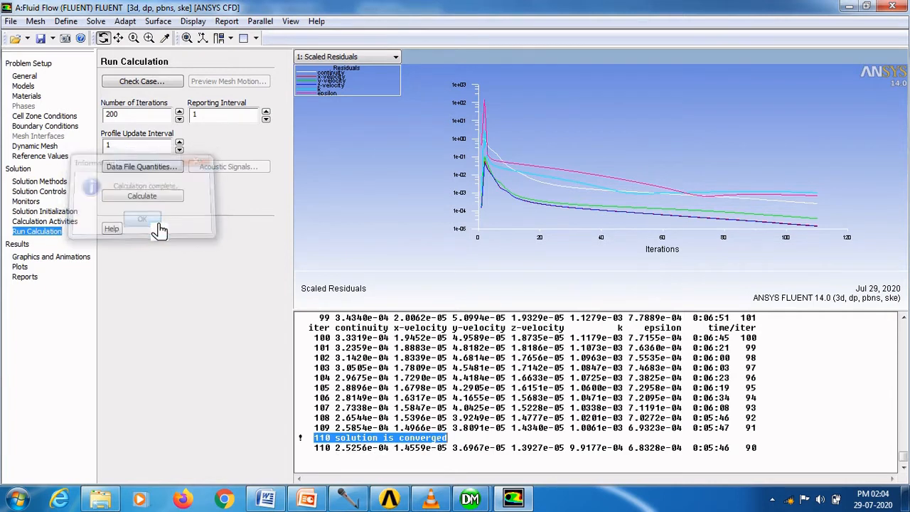
Step: Compute the mass-average volume integral of Y Velocity over the solid cell zone
left_click(37, 278)
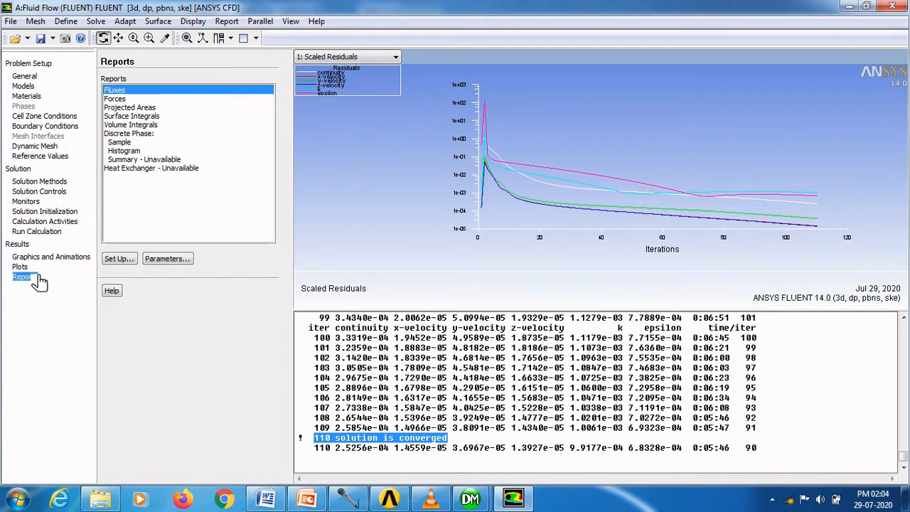
double_click(151, 128)
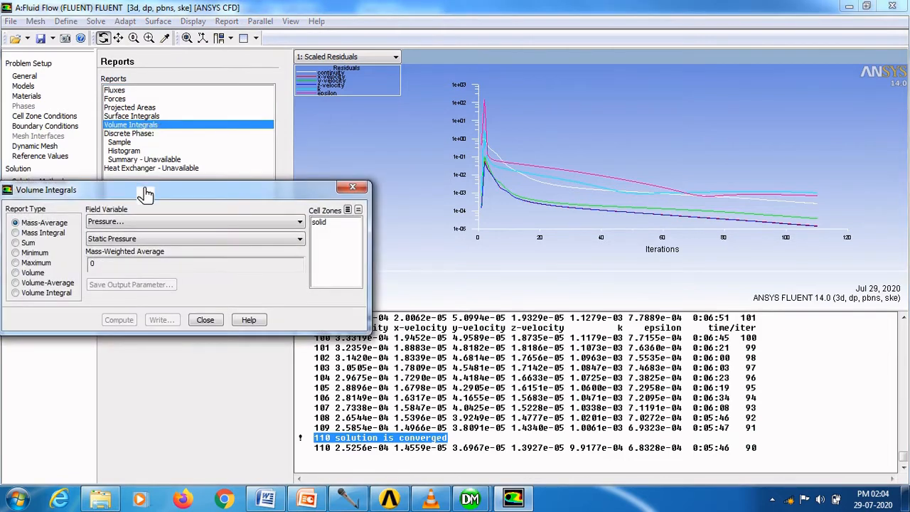
left_click_drag(150, 188, 255, 157)
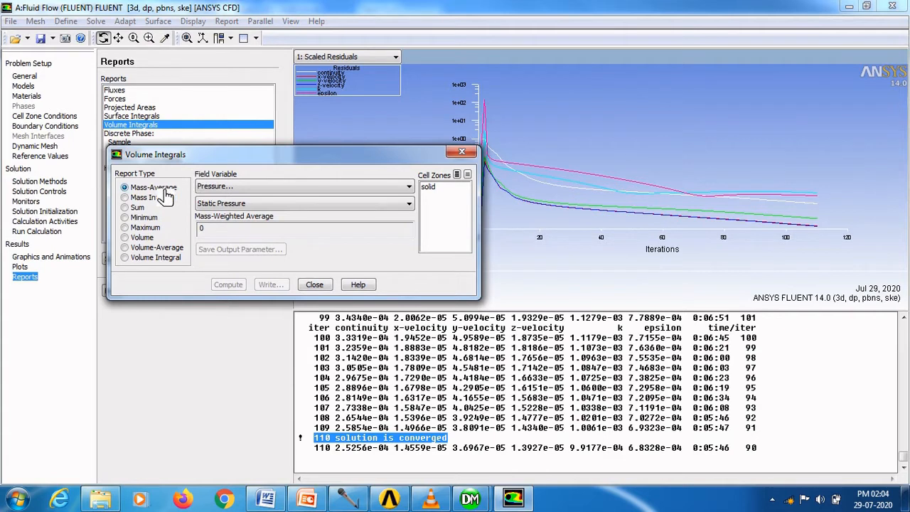
left_click(246, 189)
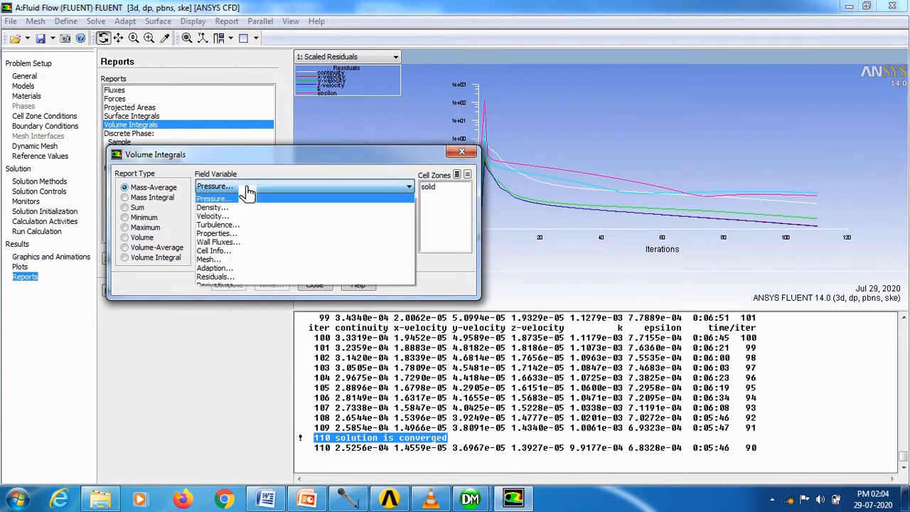
left_click(224, 215)
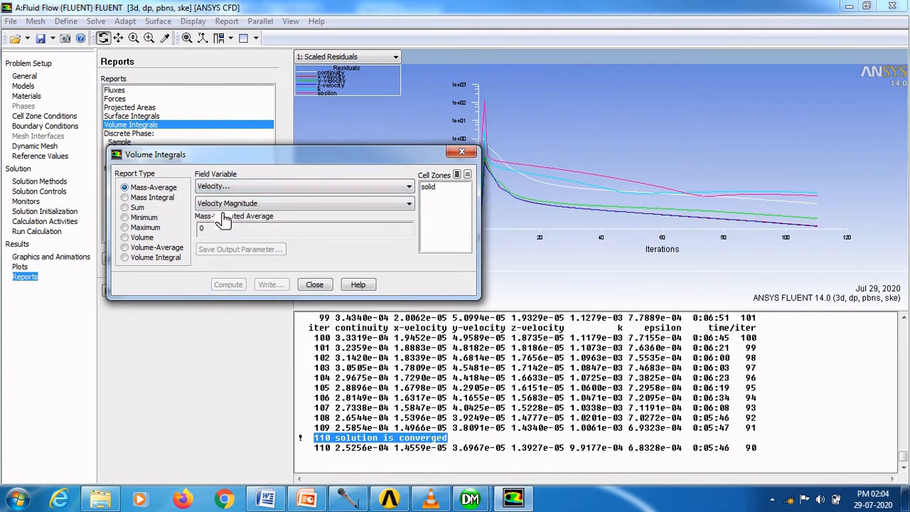
left_click(231, 204)
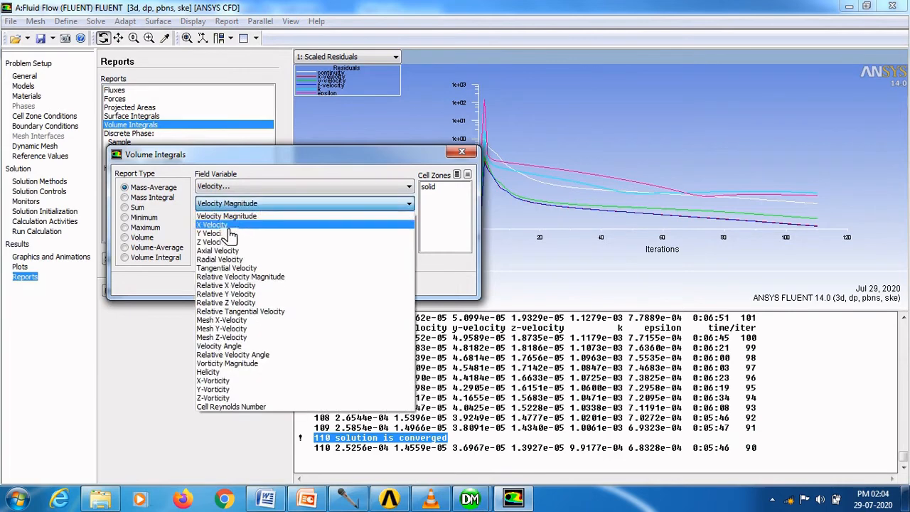
left_click(220, 233)
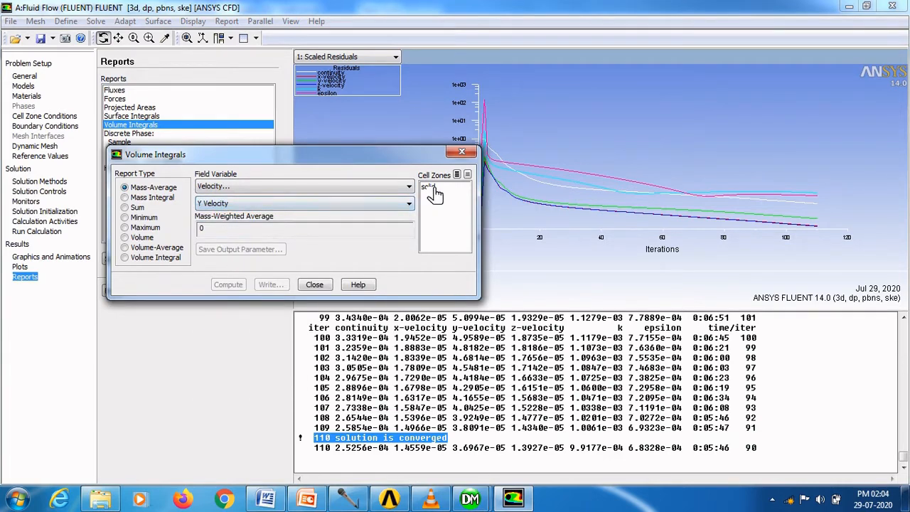
left_click(428, 187)
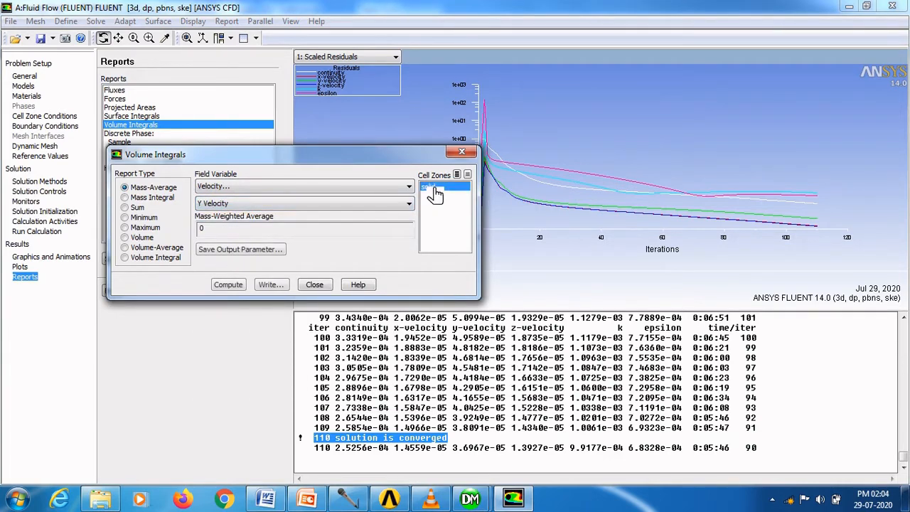
left_click(223, 284)
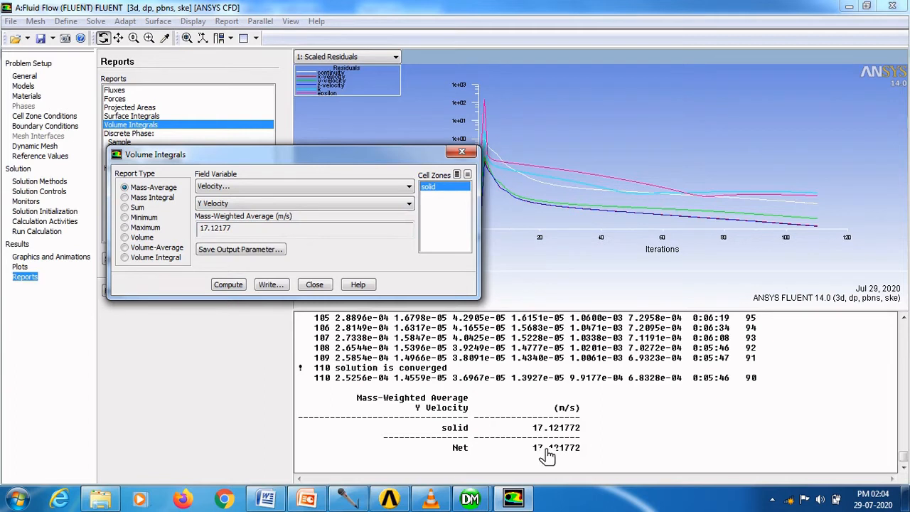
Step: Copy the net Y velocity 17.121772 from the Fluent console into the Coarse row's Velocity cell in the Word table
left_click_drag(533, 447, 584, 449)
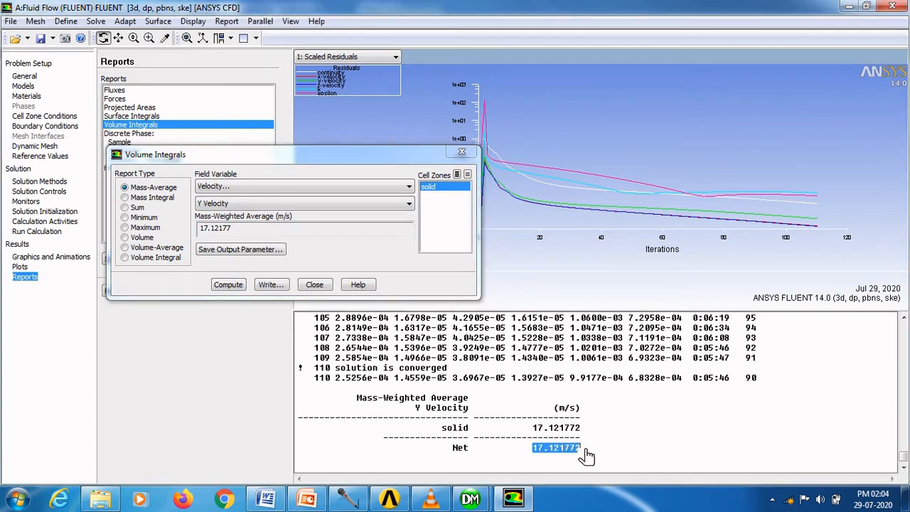
key("ctrl+c")
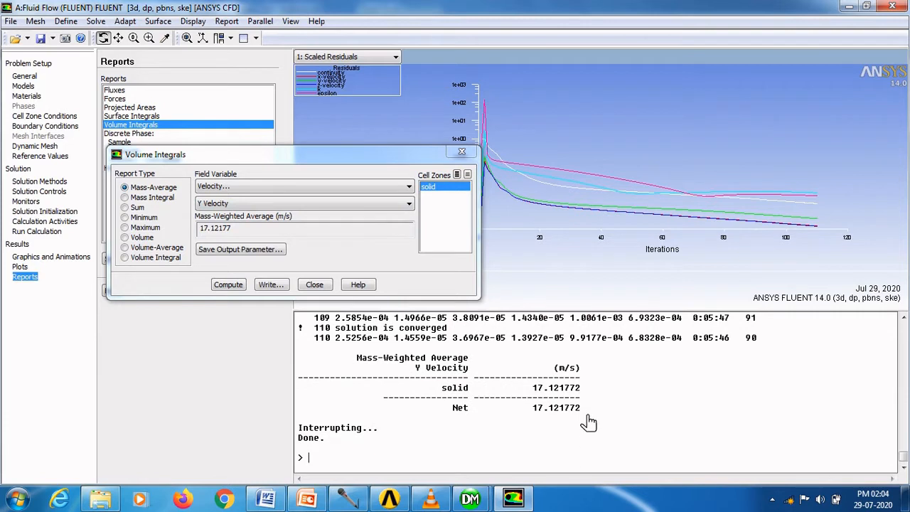
left_click_drag(582, 408, 540, 409)
right_click(546, 415)
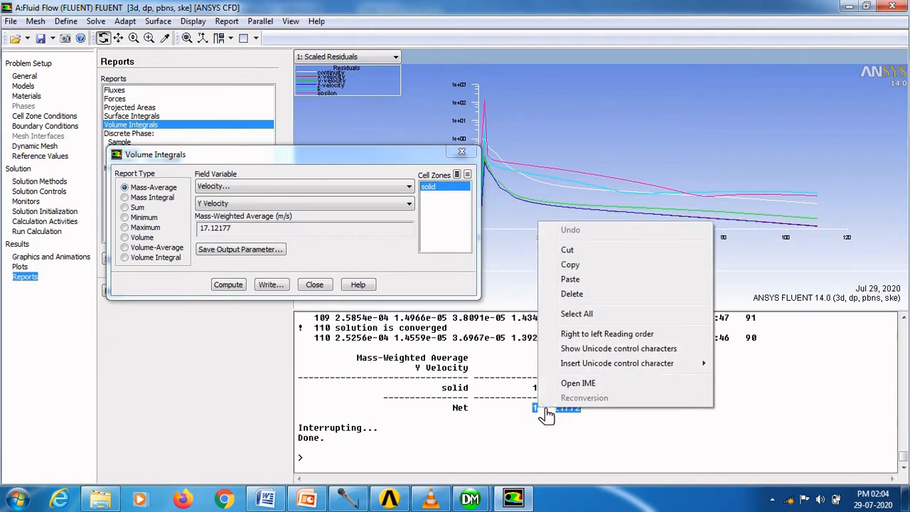
left_click(588, 267)
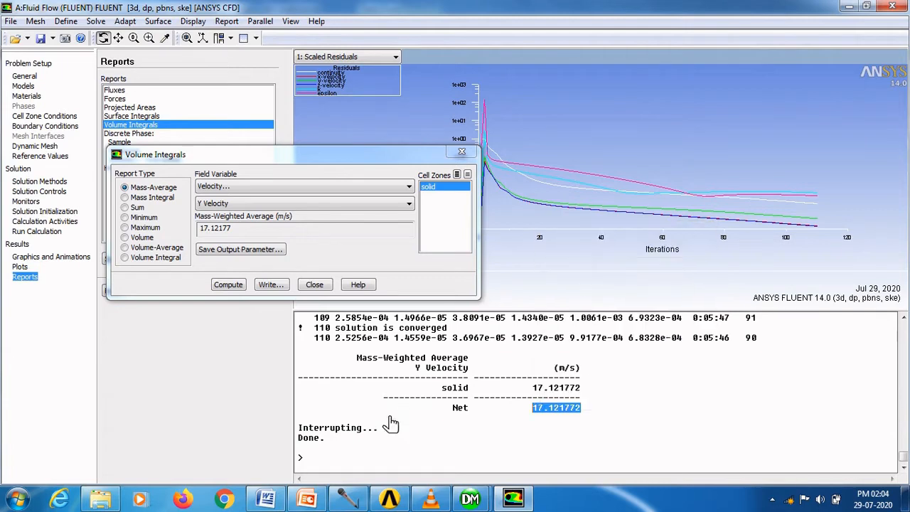
left_click(279, 503)
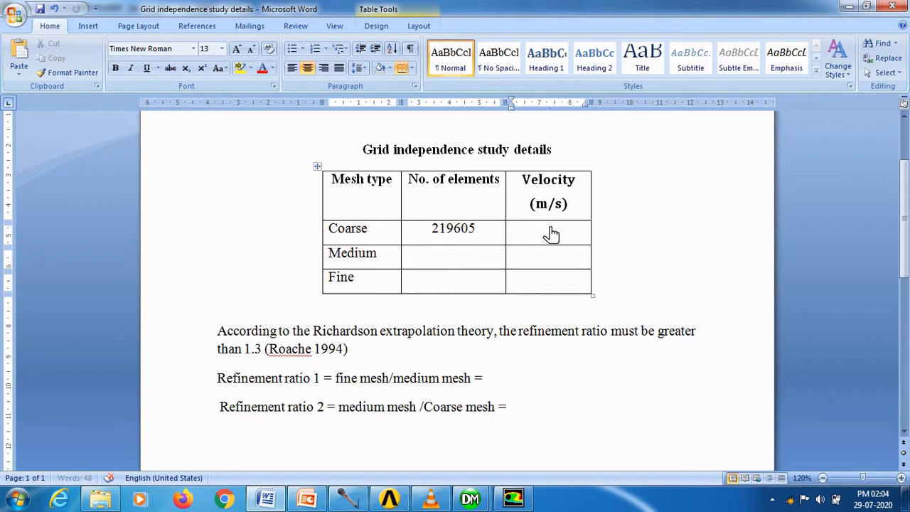
key("ctrl+v")
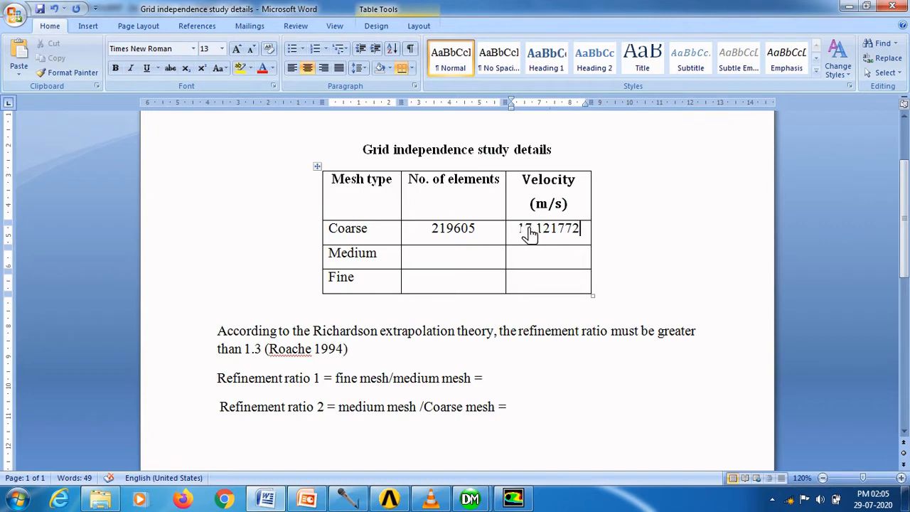
double_click(345, 232)
left_click_drag(402, 242, 562, 240)
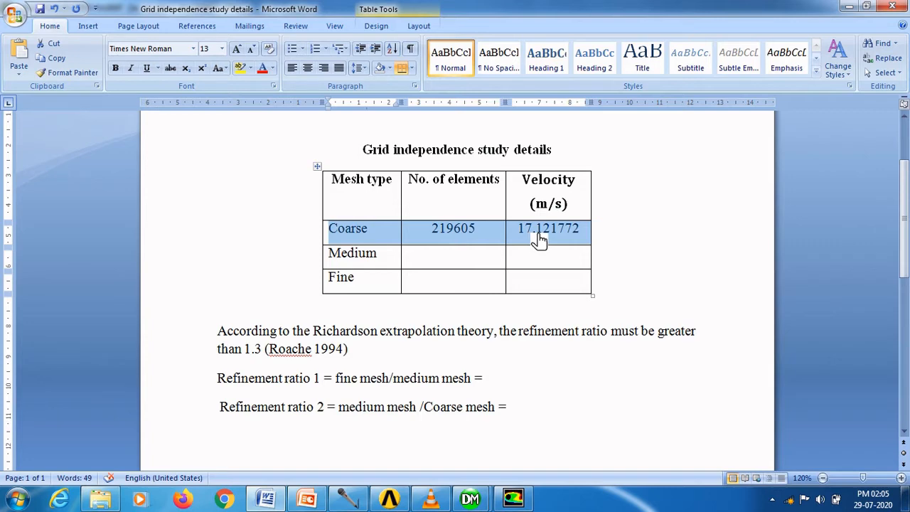
left_click(448, 257)
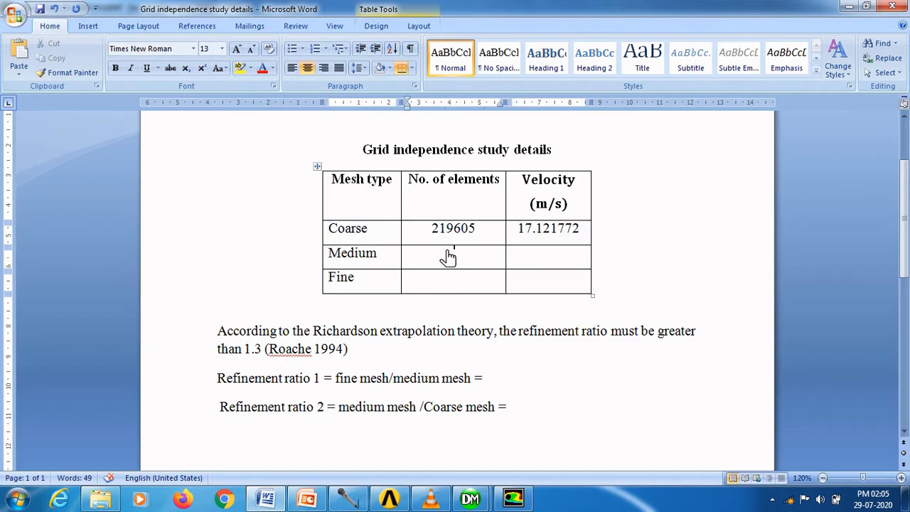
left_click_drag(354, 254, 401, 261)
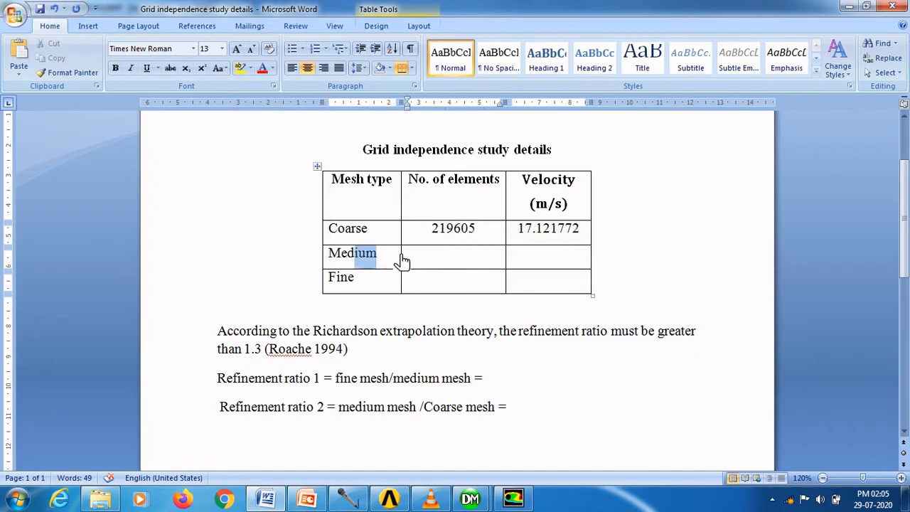
left_click_drag(330, 255, 382, 257)
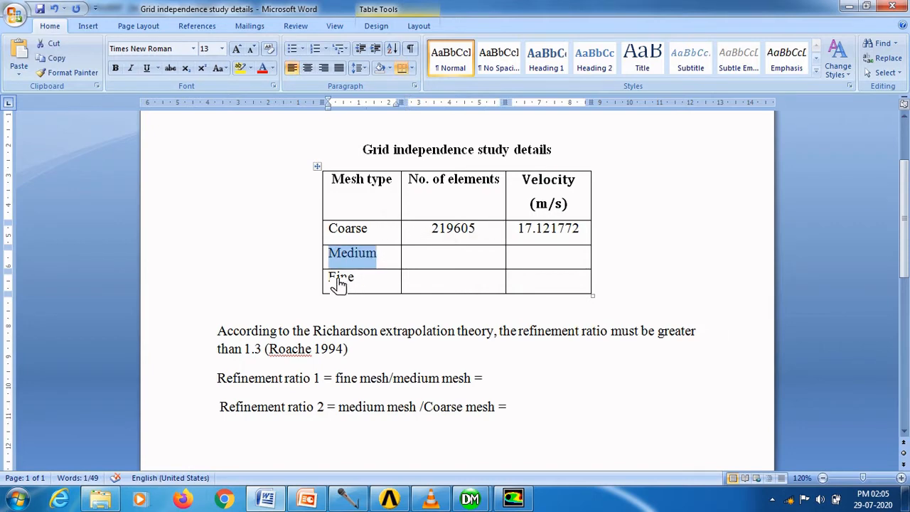
Step: Return from the Word table to Fluent and close the Volume Integrals report dialog
left_click_drag(329, 283, 367, 286)
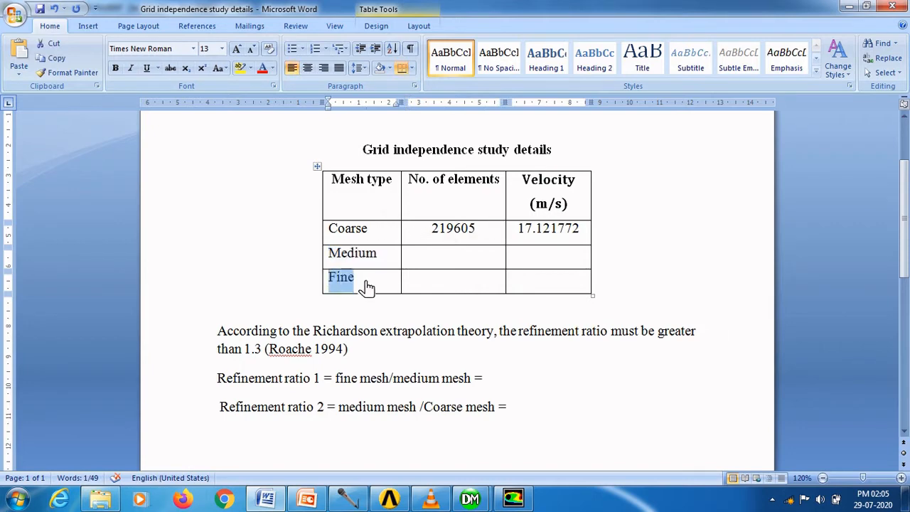
left_click(491, 290)
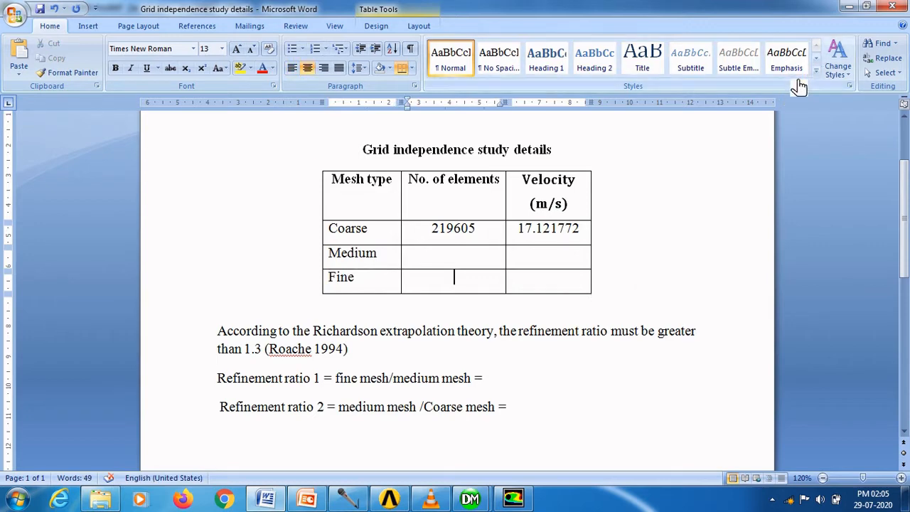
left_click(855, 7)
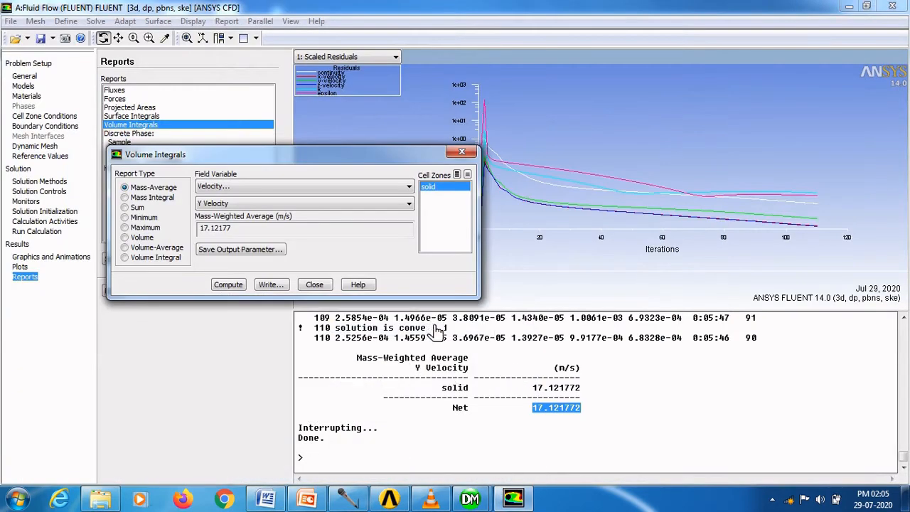
left_click(324, 285)
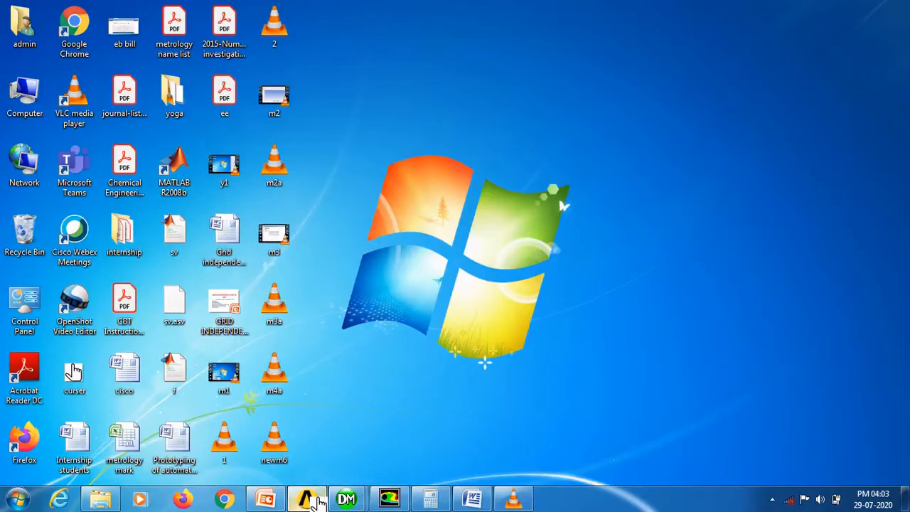
Step: Switch to Workbench and clear the generated data of the Solution cell in the Fluid Flow (FLUENT) system
left_click(317, 501)
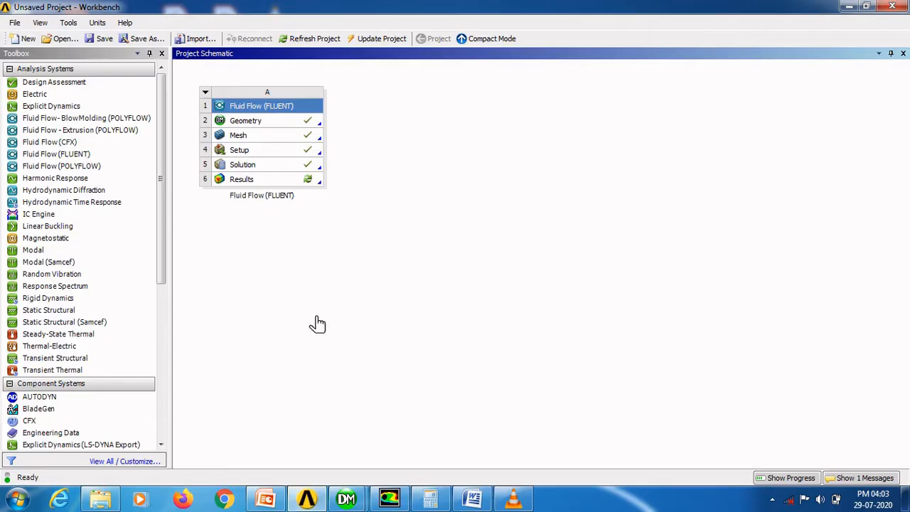
left_click(283, 165)
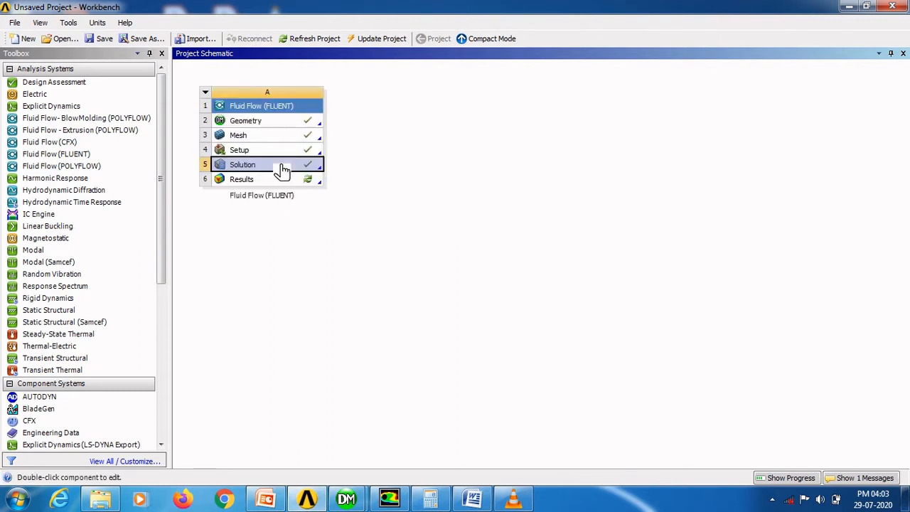
right_click(282, 170)
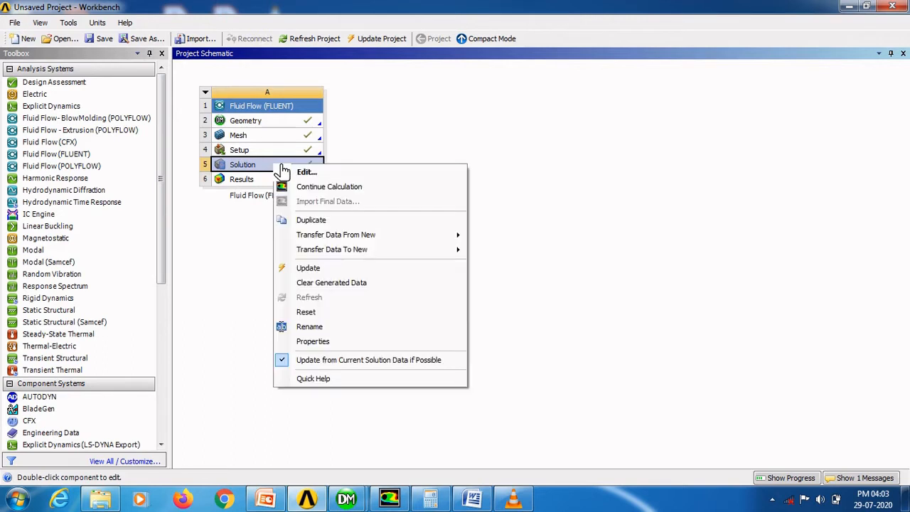
left_click(356, 288)
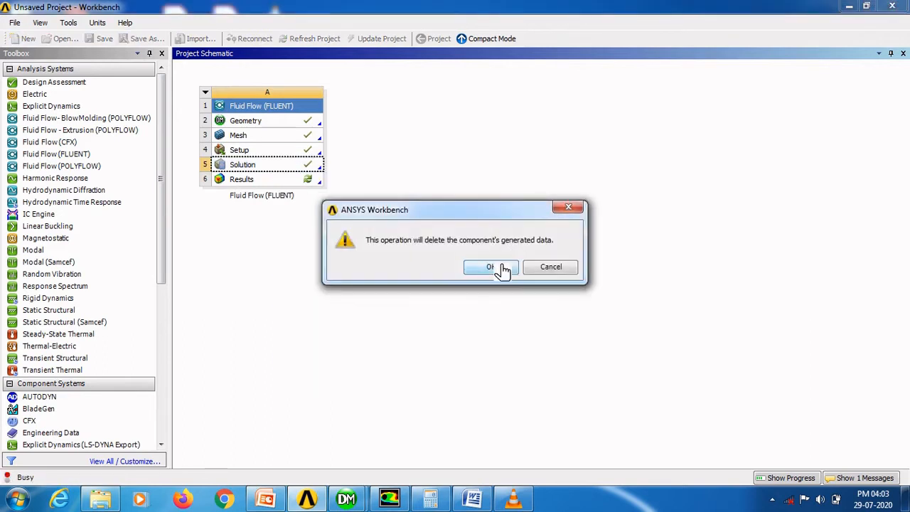
left_click(501, 268)
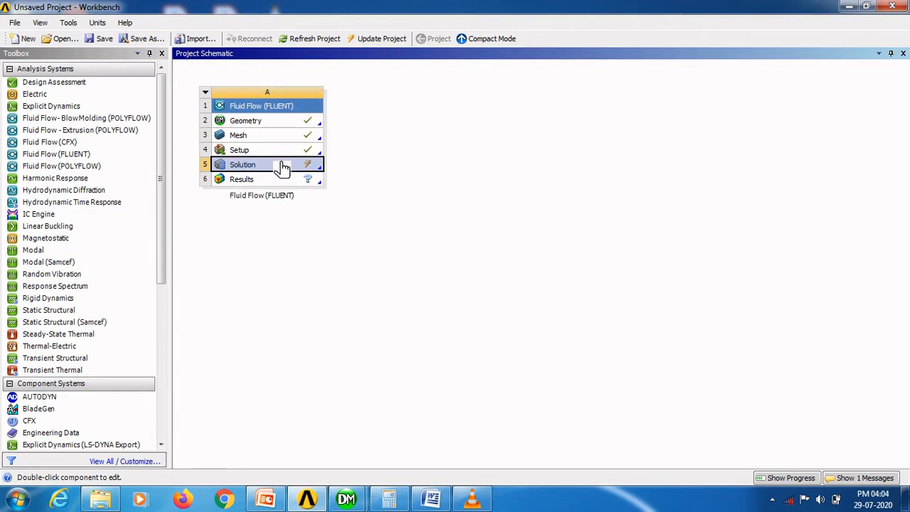
Step: Reset the Solution and Setup cells of the Fluid Flow (FLUENT) system, accepting deletion of their data
right_click(283, 166)
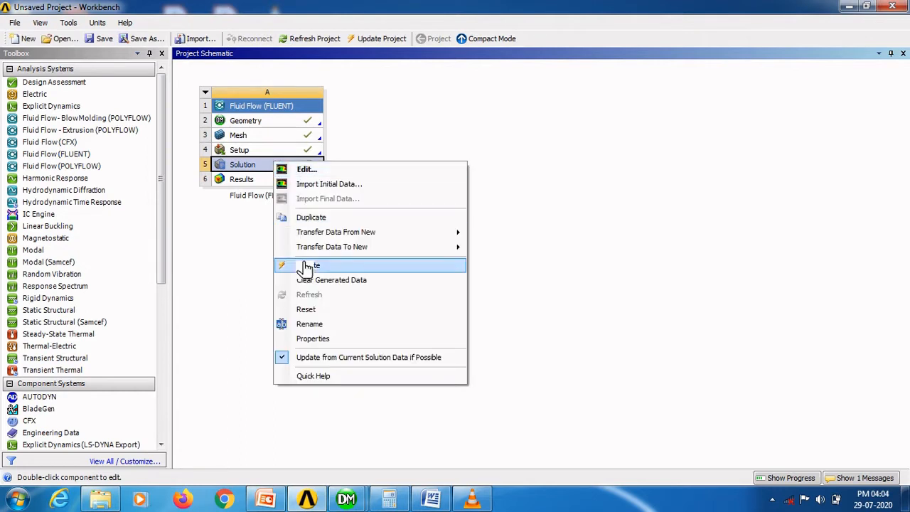
left_click(304, 309)
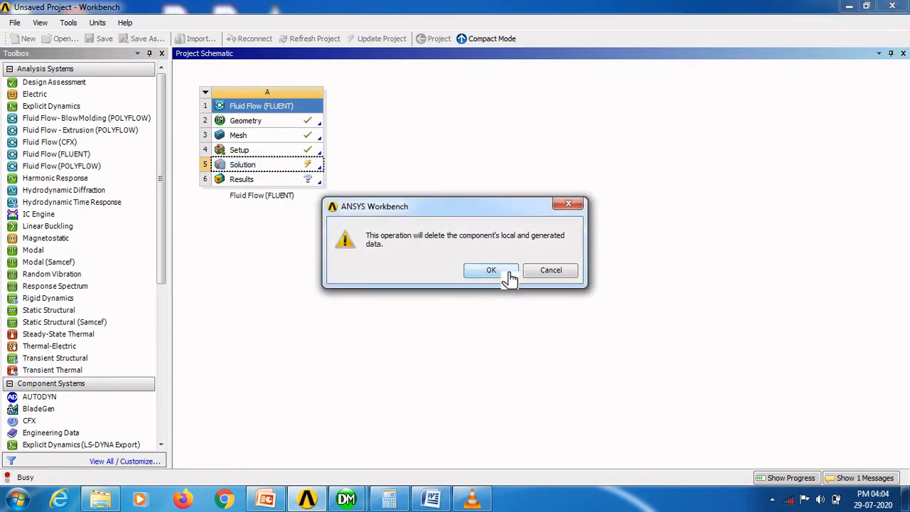
left_click(507, 276)
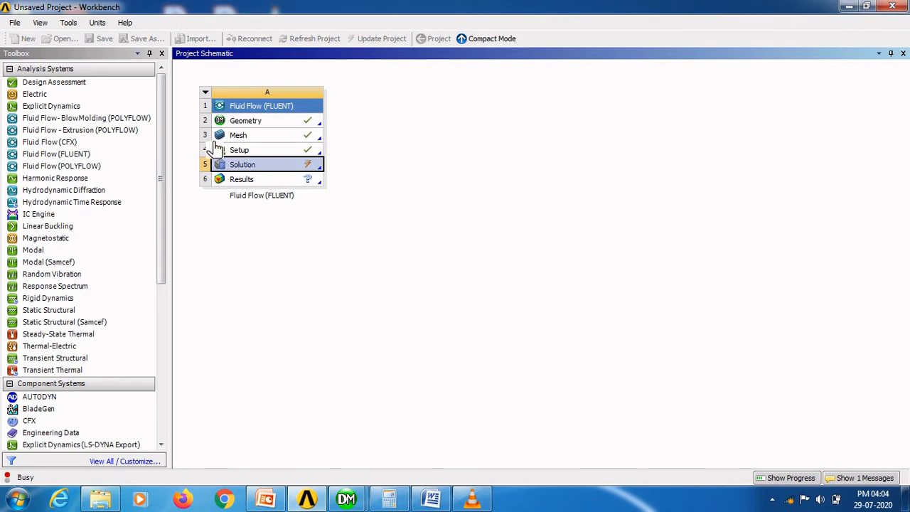
left_click(251, 155)
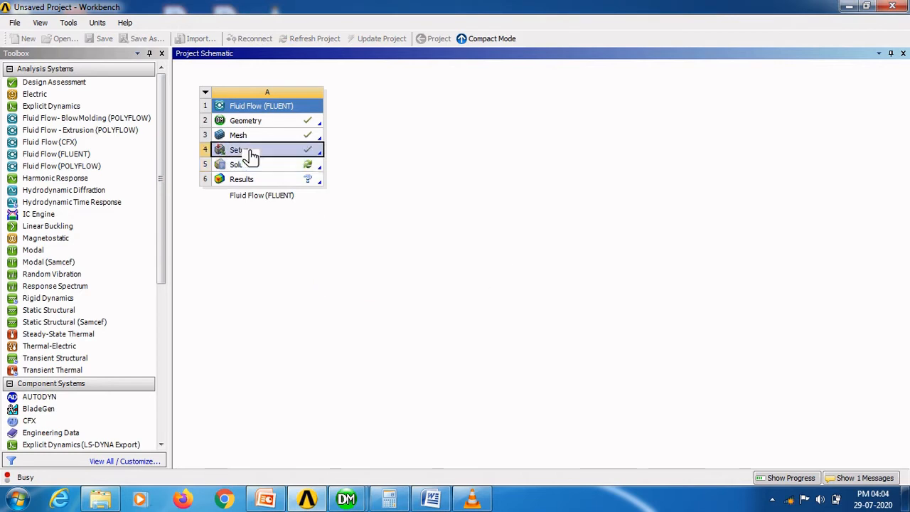
right_click(250, 155)
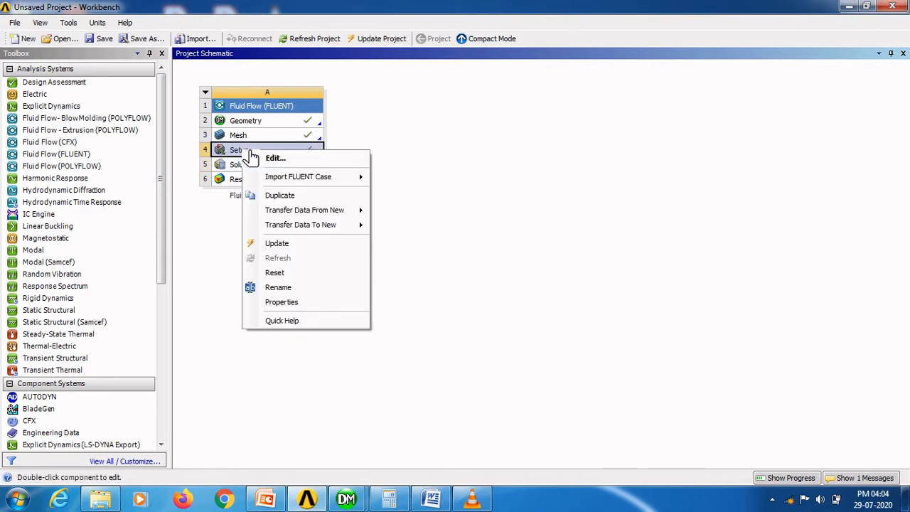
left_click(310, 273)
left_click(480, 273)
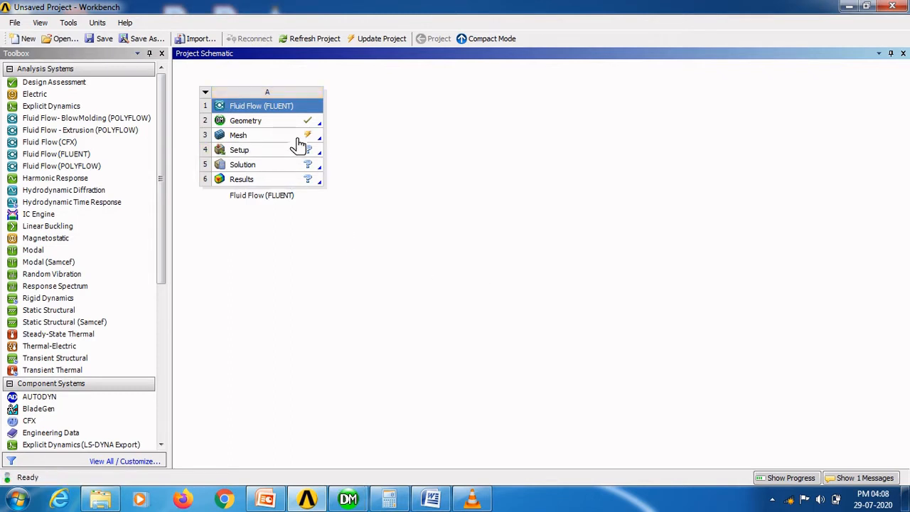
Step: Reset the Mesh cell of the Fluid Flow (FLUENT) system, accepting deletion of its local and generated data
left_click(298, 144)
right_click(299, 144)
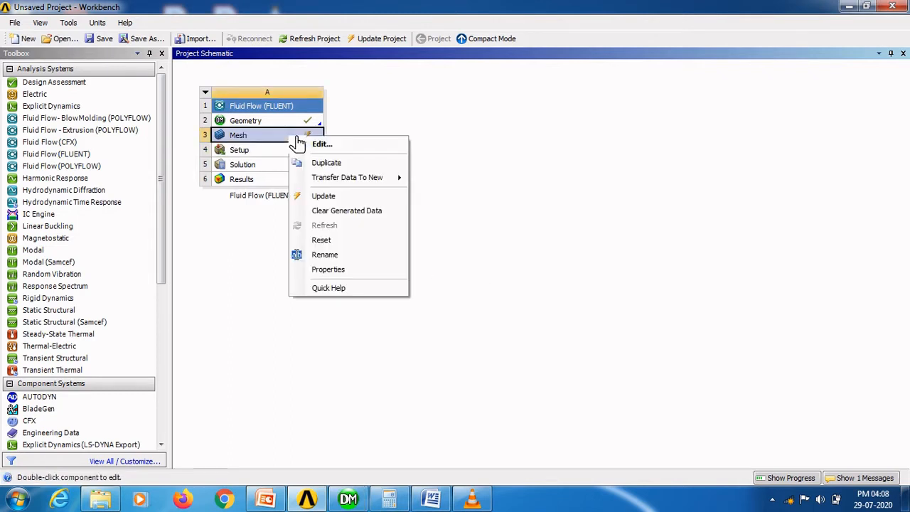
left_click(321, 241)
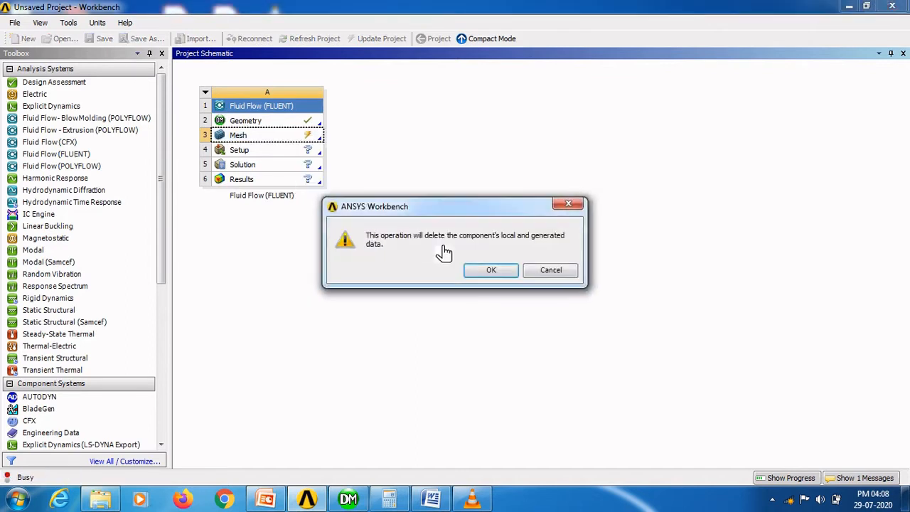
left_click(476, 271)
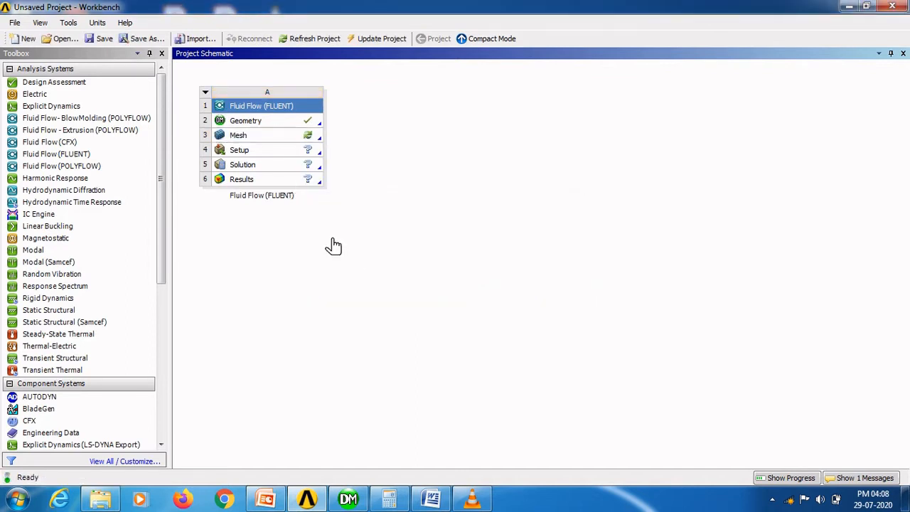
Step: Open the Mesh cell in the Meshing application and set Relevance Center to Medium and Smoothing to High
double_click(281, 142)
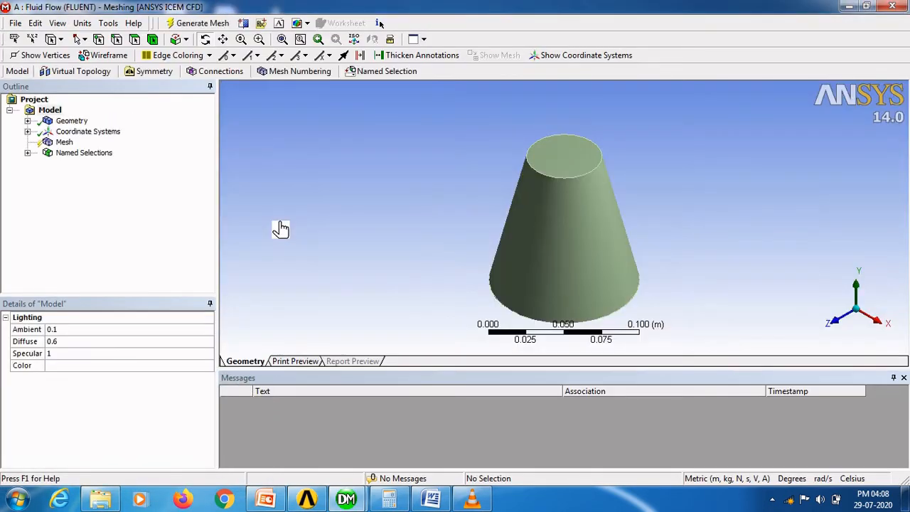
left_click(78, 144)
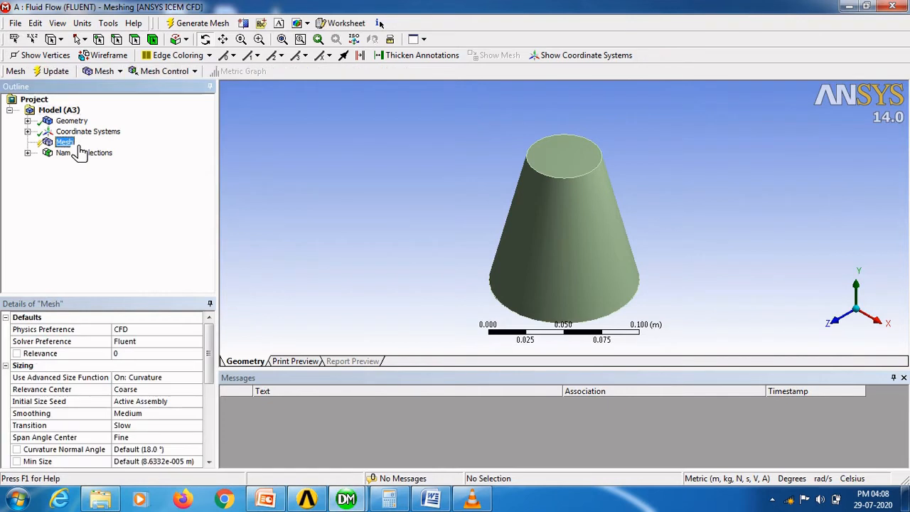
left_click(159, 391)
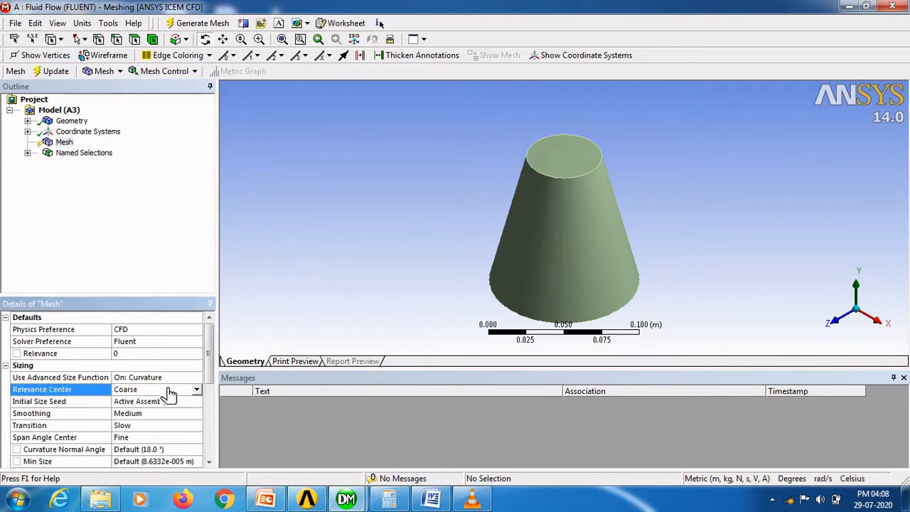
left_click(197, 390)
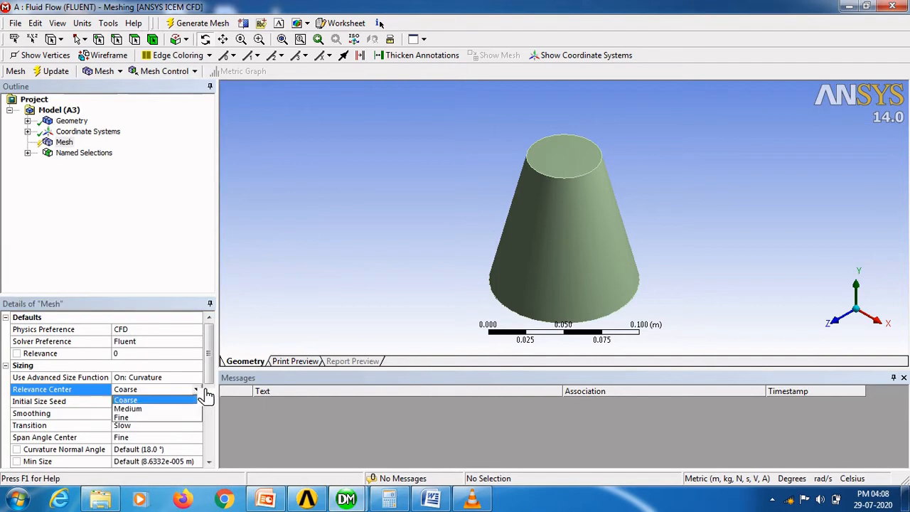
left_click(149, 410)
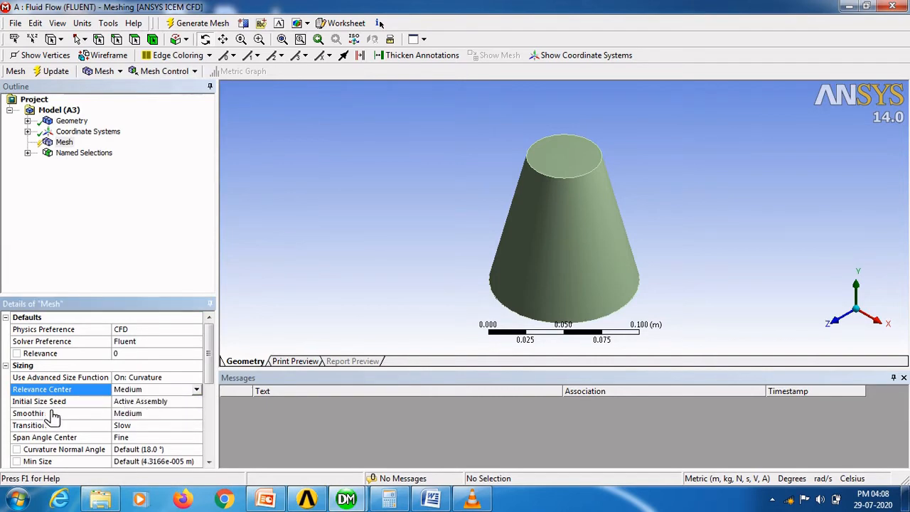
left_click(139, 415)
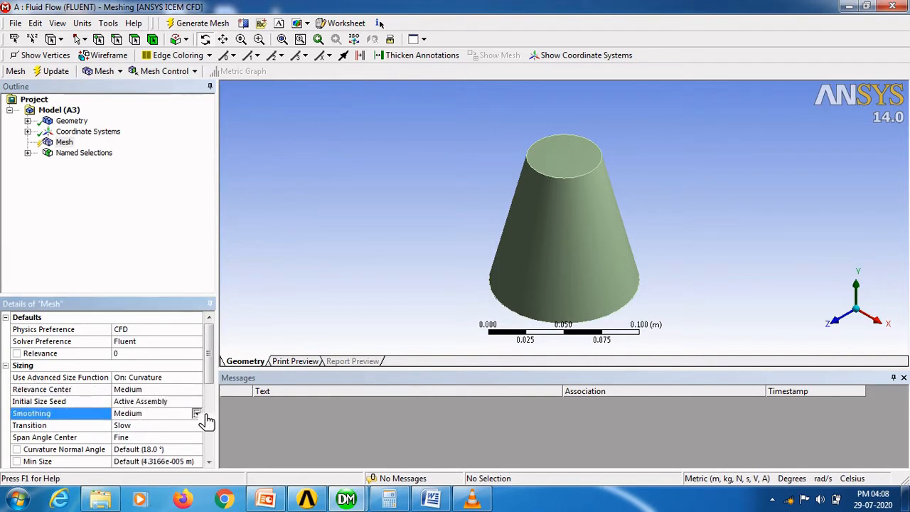
left_click(196, 414)
left_click(130, 444)
Step: Set the Assembly Meshing method of the mesh to Tetrahedrons
left_click_drag(219, 353, 219, 384)
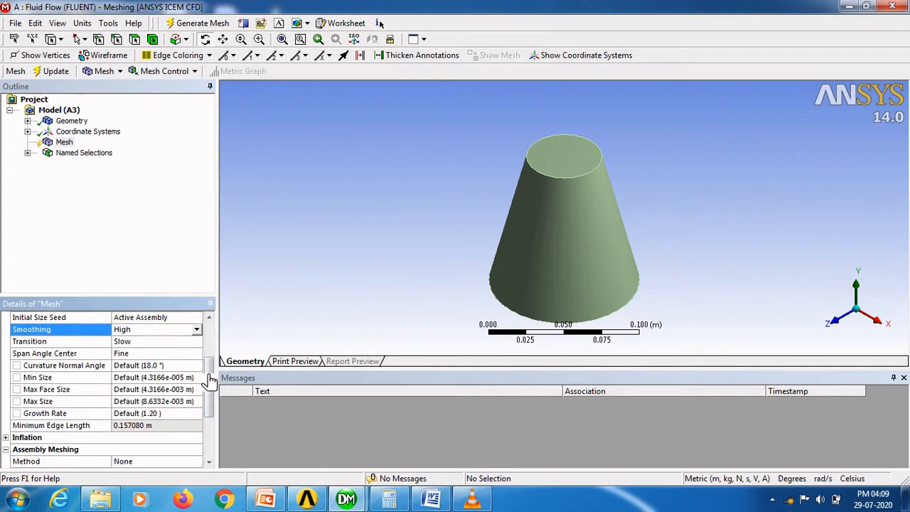
scroll(207, 387, "down", 2)
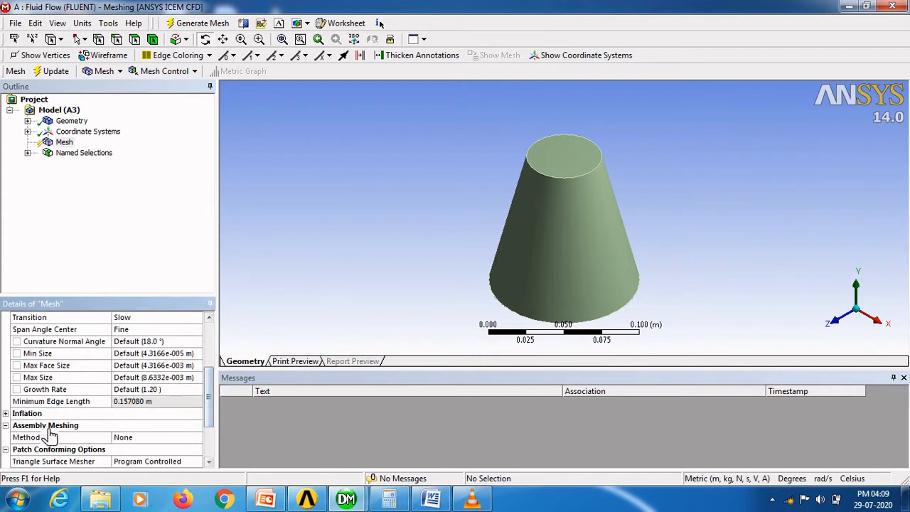
left_click(129, 439)
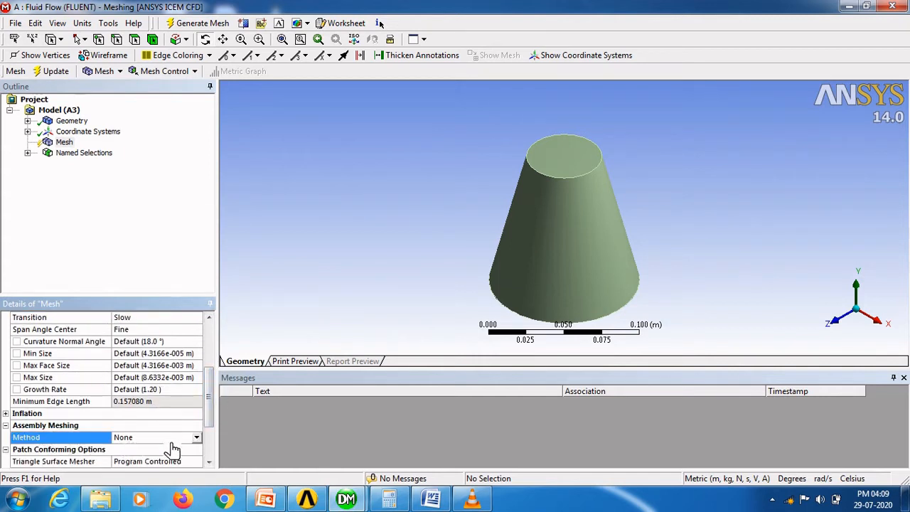
left_click(197, 437)
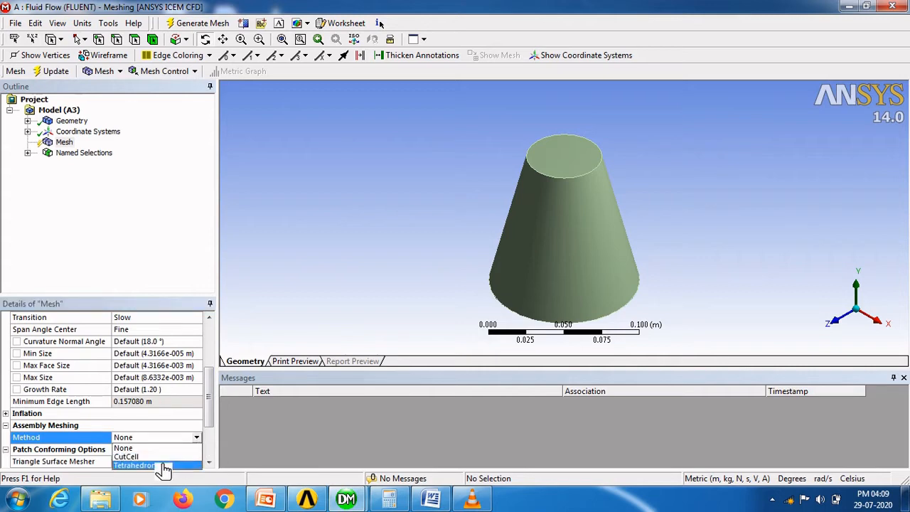
left_click(163, 466)
Step: Set the mesh's Min Size to 0.000002 m
left_click_drag(214, 418, 209, 394)
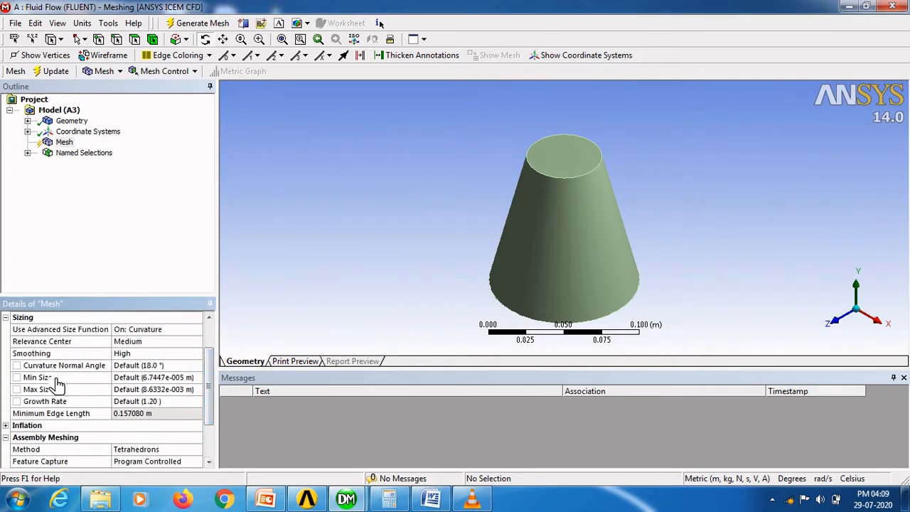
left_click(154, 379)
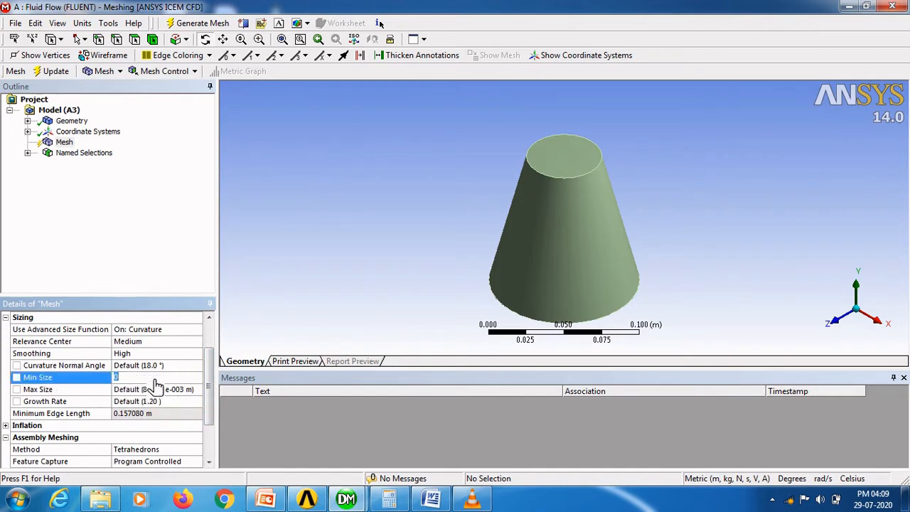
type("0.000002")
left_click(173, 394)
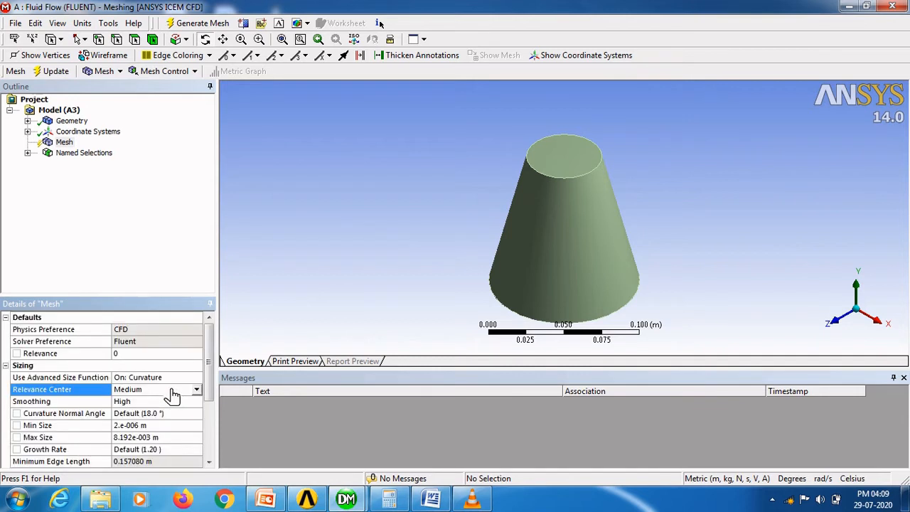
Step: Set the mesh's Max Size to 0.002 m and update the mesh on the frustum
left_click(162, 438)
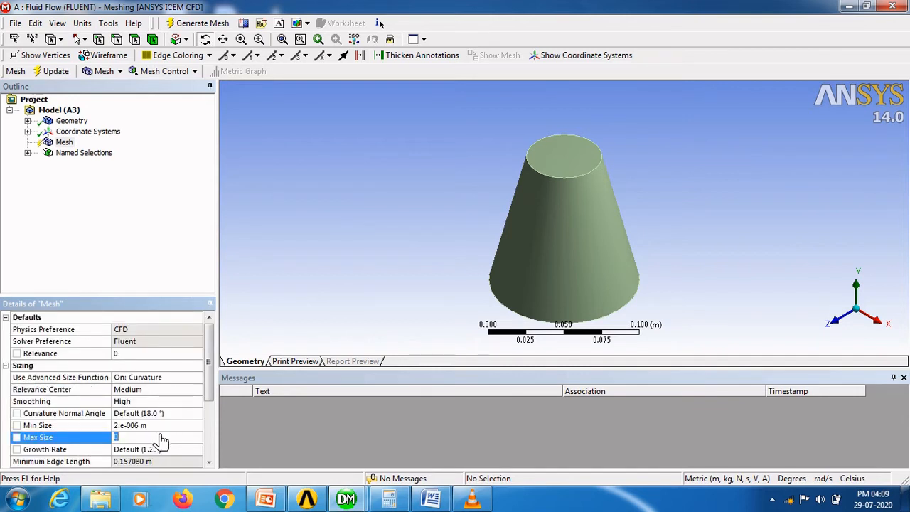
type("0.000")
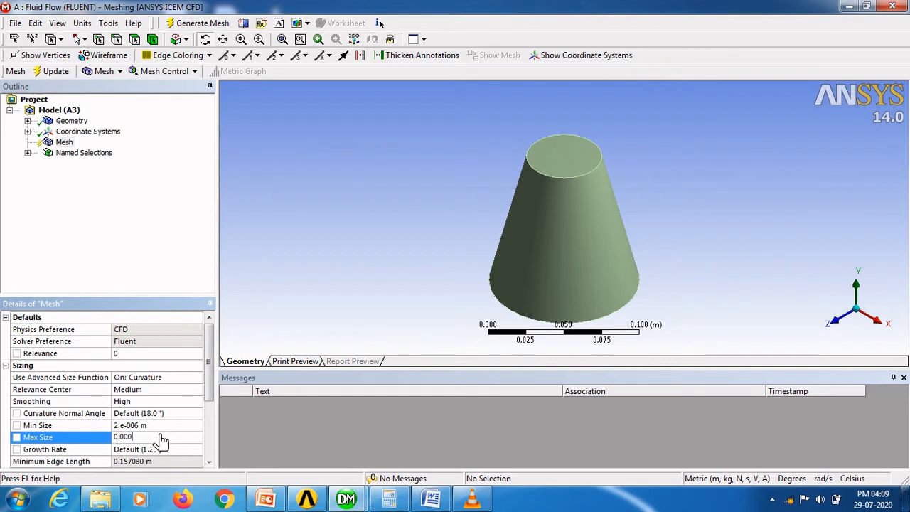
key("BackSpace")
type("2")
left_click(139, 179)
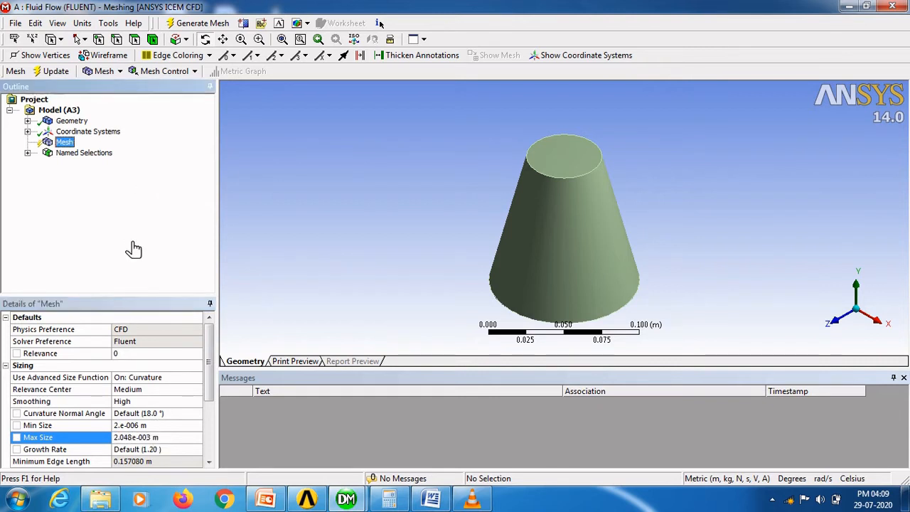
left_click(57, 71)
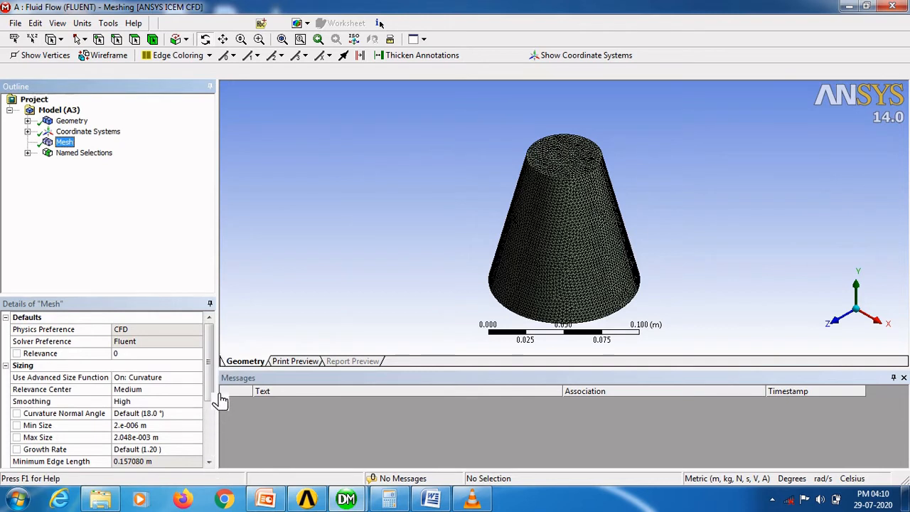
Step: Copy the element count from the mesh statistics
scroll(220, 400, "down", 3)
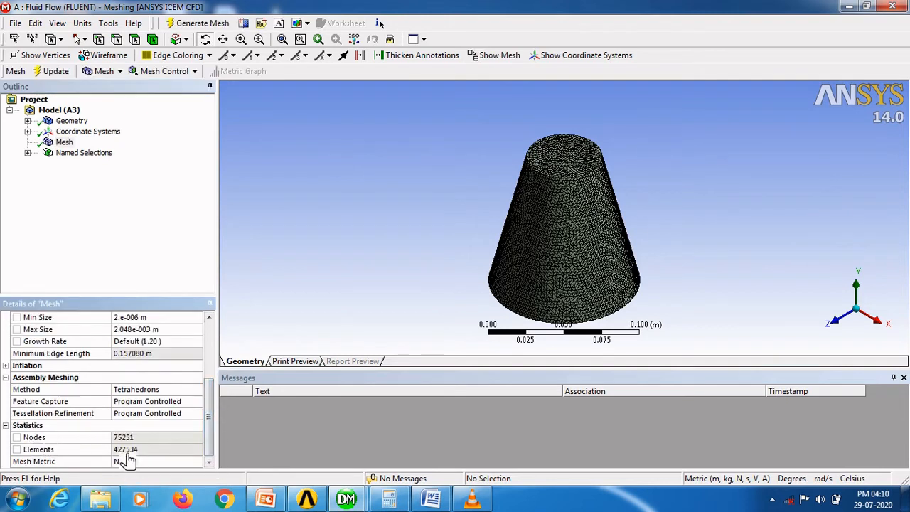
left_click(100, 451)
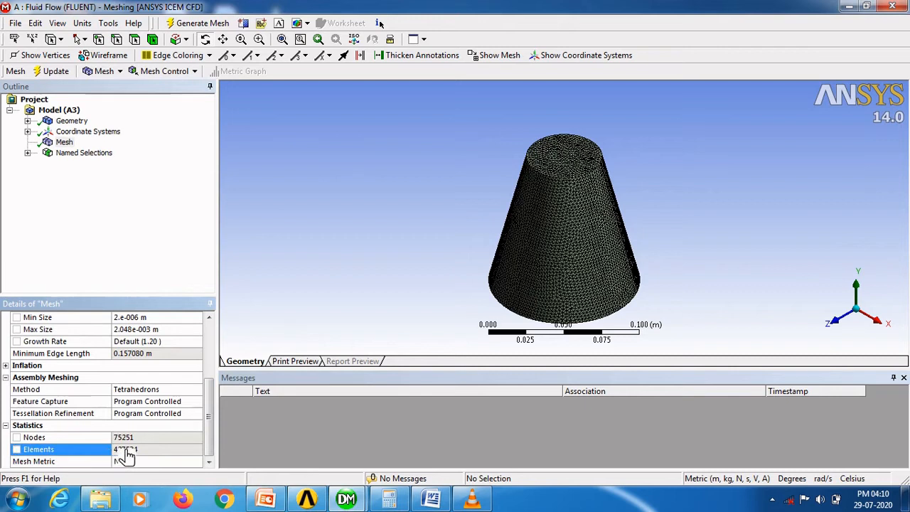
left_click(125, 449)
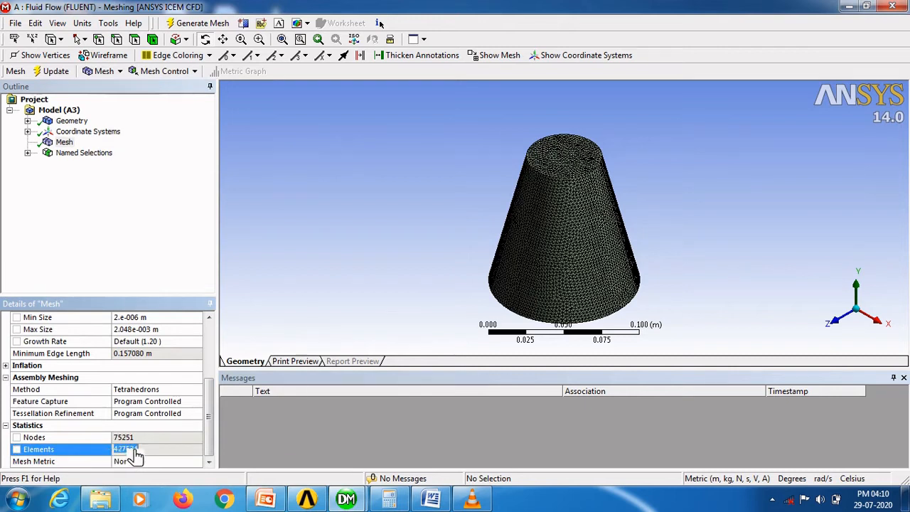
right_click(135, 455)
left_click(196, 344)
Step: Switch to the grid independence study document in Word and paste the copied element count into the Medium row of the table
left_click(437, 500)
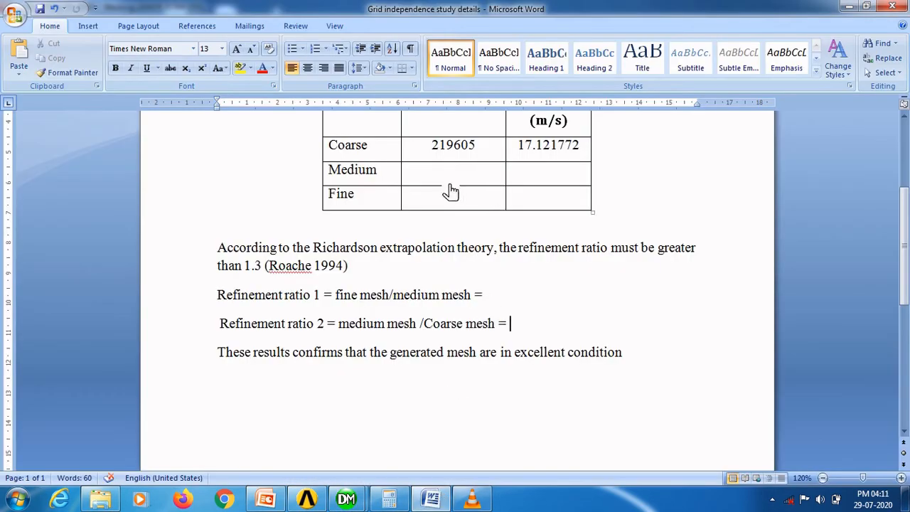
left_click(449, 175)
right_click(449, 173)
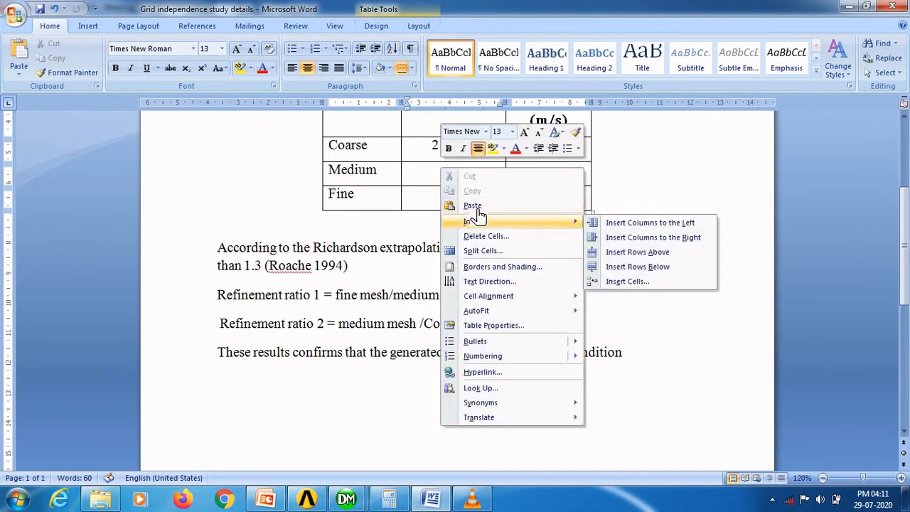
left_click(474, 206)
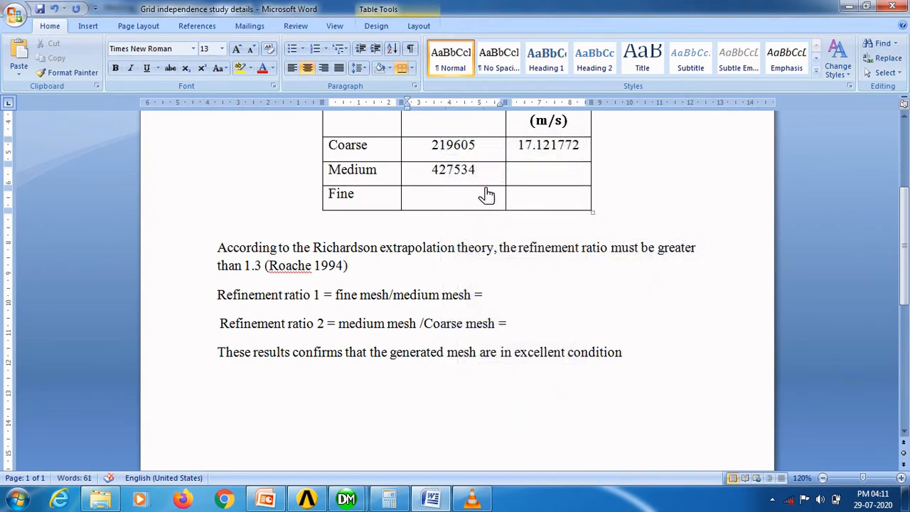
left_click_drag(489, 179, 400, 179)
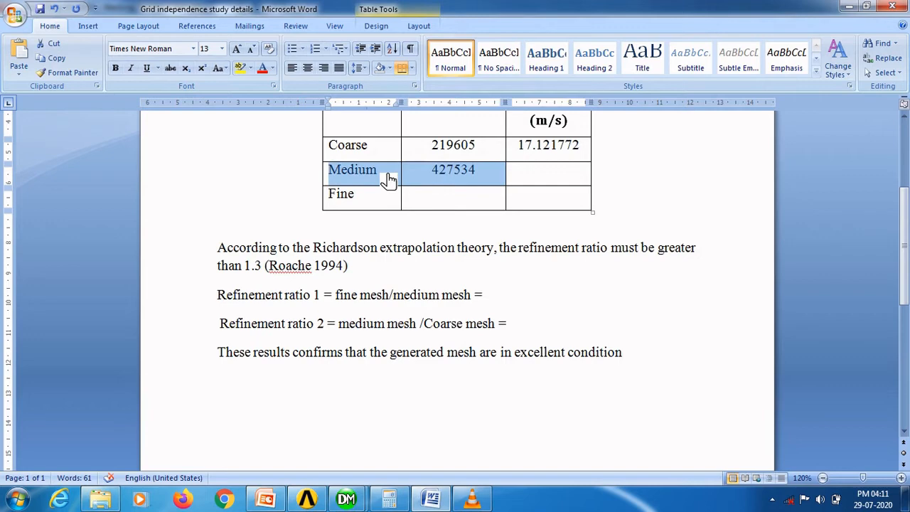
left_click(528, 177)
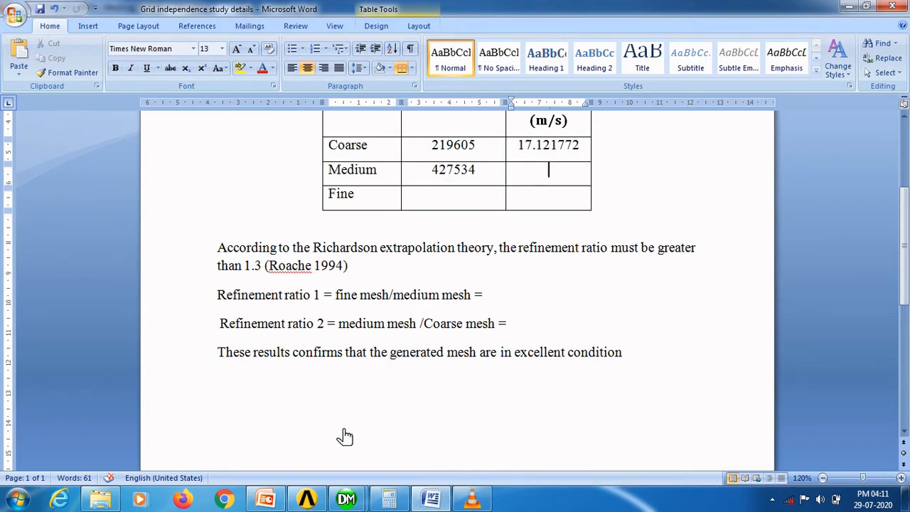
Step: Switch to Workbench and launch the Fluid Flow (FLUENT) setup with Double Precision enabled, with the FLUENT window maximized
left_click(310, 501)
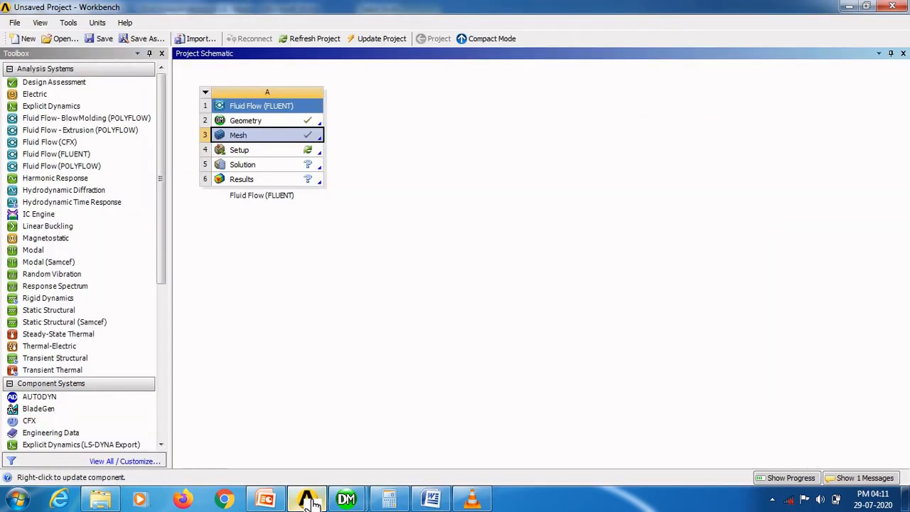
double_click(261, 154)
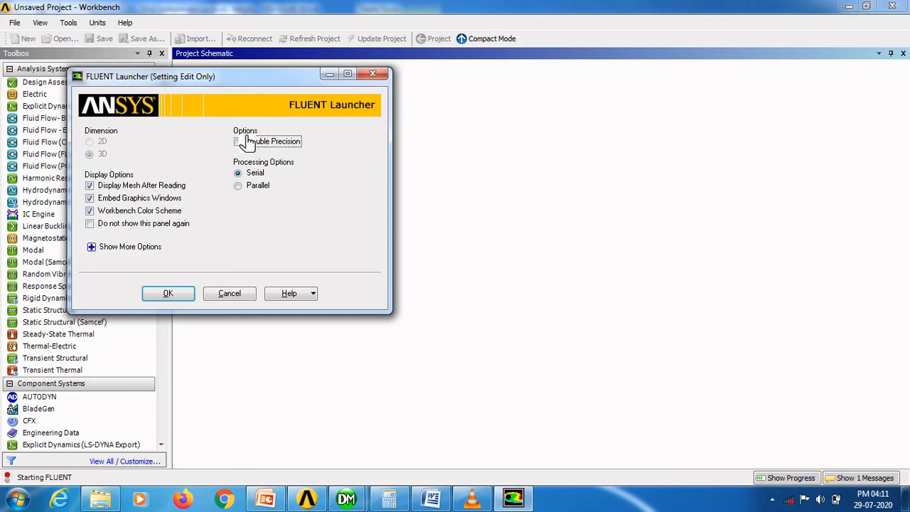
left_click(239, 142)
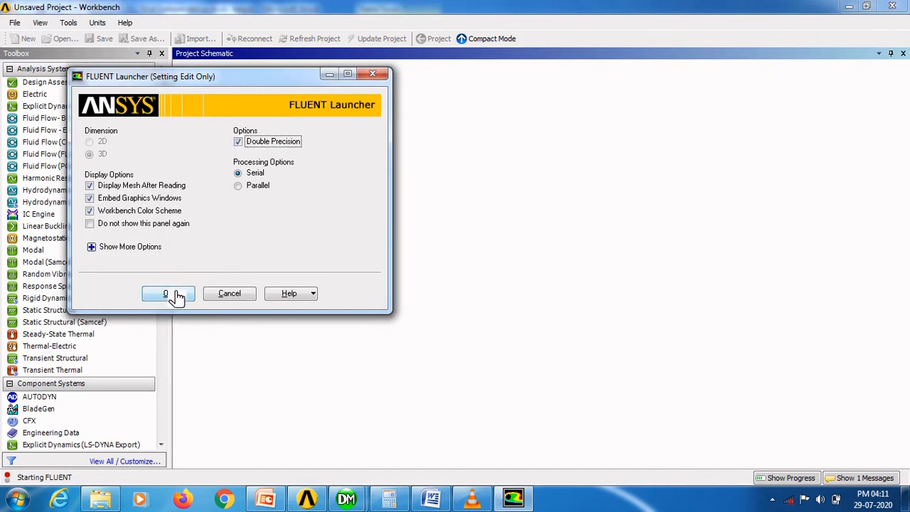
left_click(170, 293)
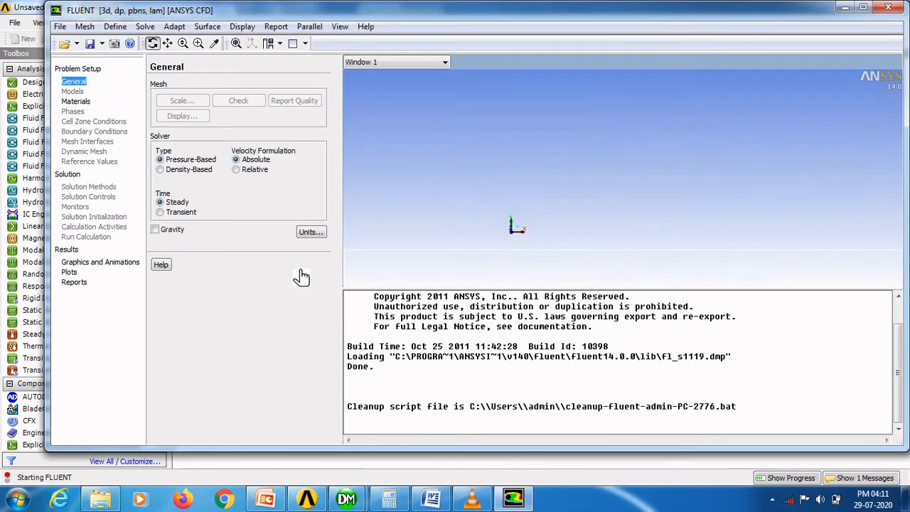
left_click(862, 7)
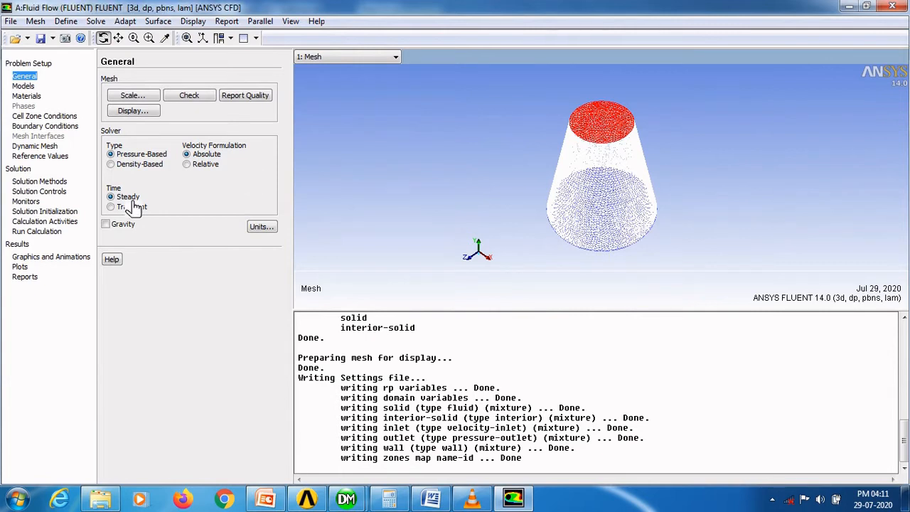
Step: Enable gravity and set the Y gravitational acceleration to -9.81 m/s2
left_click(107, 224)
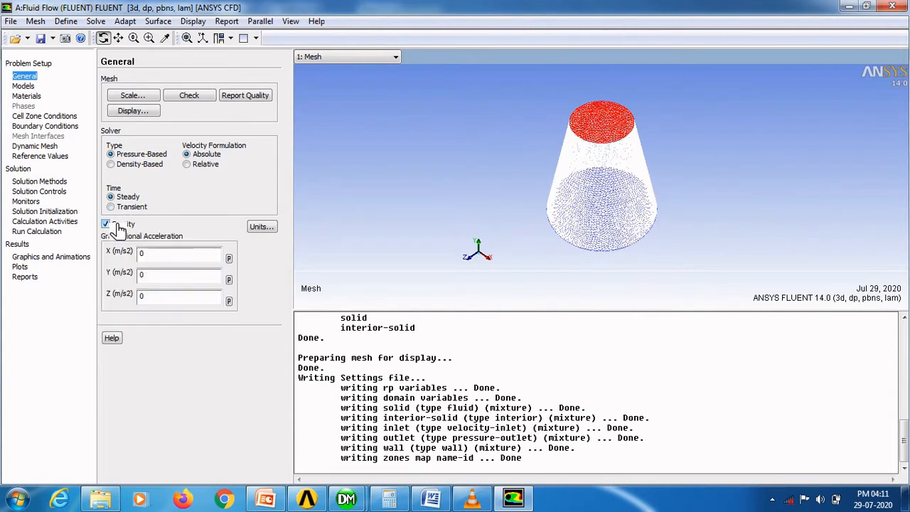
left_click(152, 278)
double_click(142, 282)
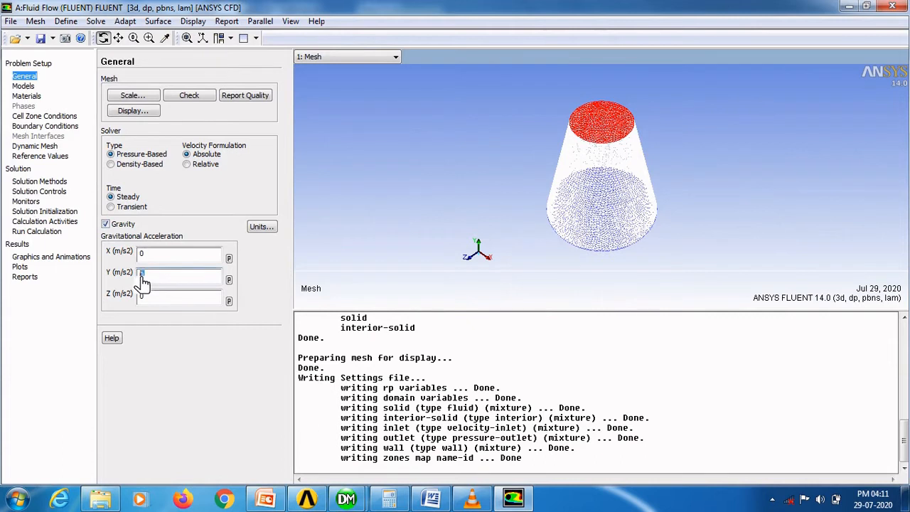
type("-")
type(".81")
Step: Set the viscous model to k-epsilon (2 eqn), keeping the Standard model and Standard Wall Functions
left_click(25, 87)
double_click(131, 108)
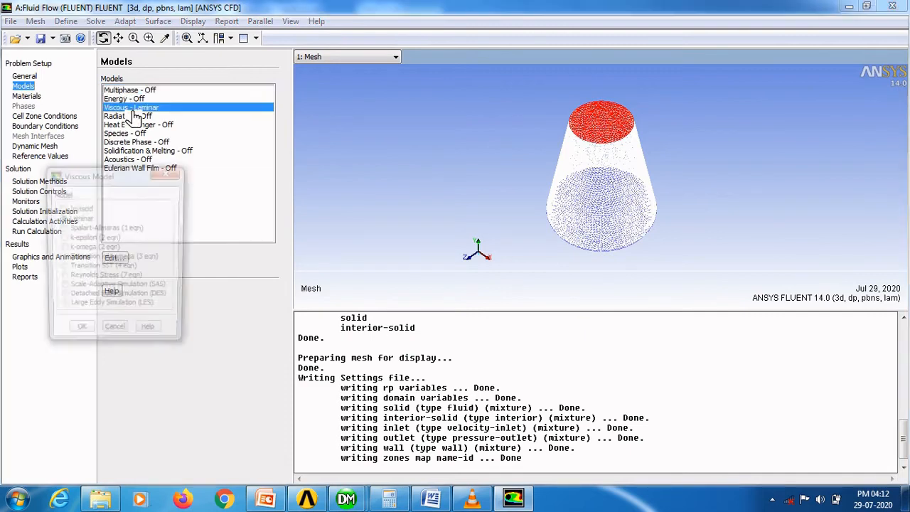
left_click(72, 238)
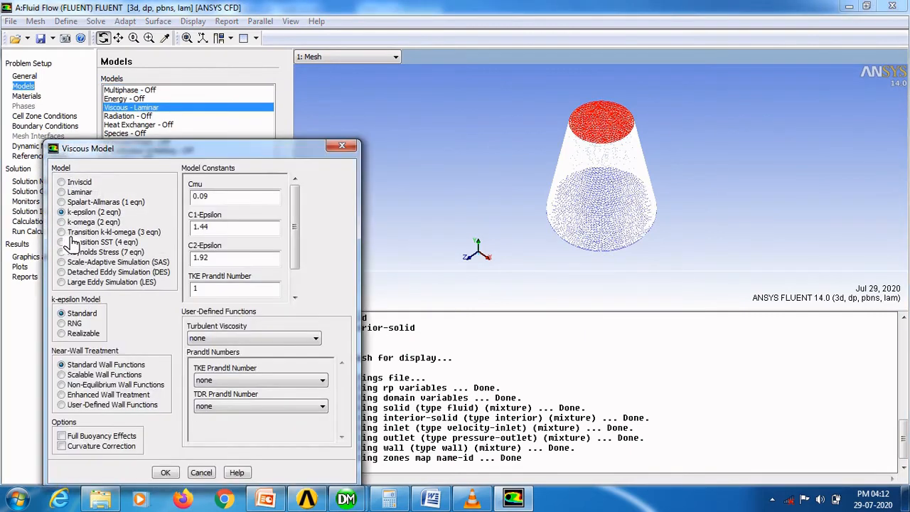
left_click(165, 472)
Step: Add water-liquid (h2o<l>) to the fluid materials by copying it from the FLUENT database
left_click(36, 97)
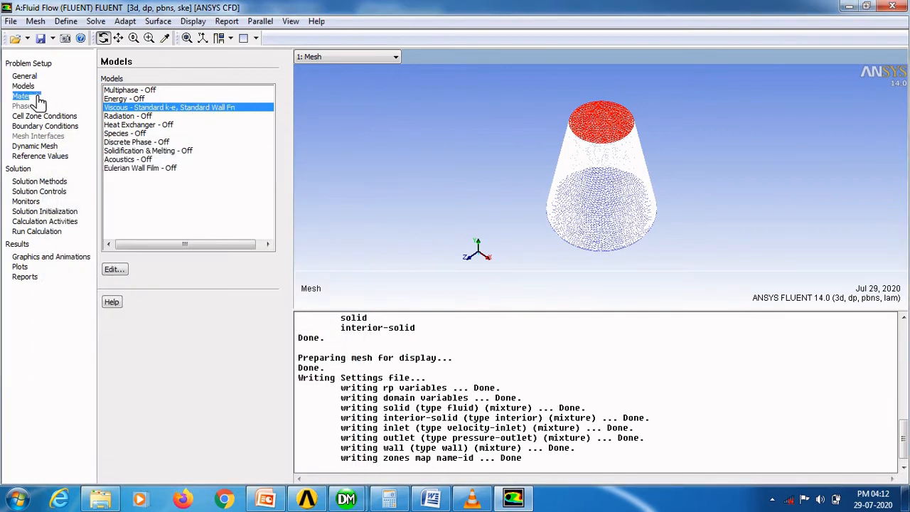
left_click(128, 312)
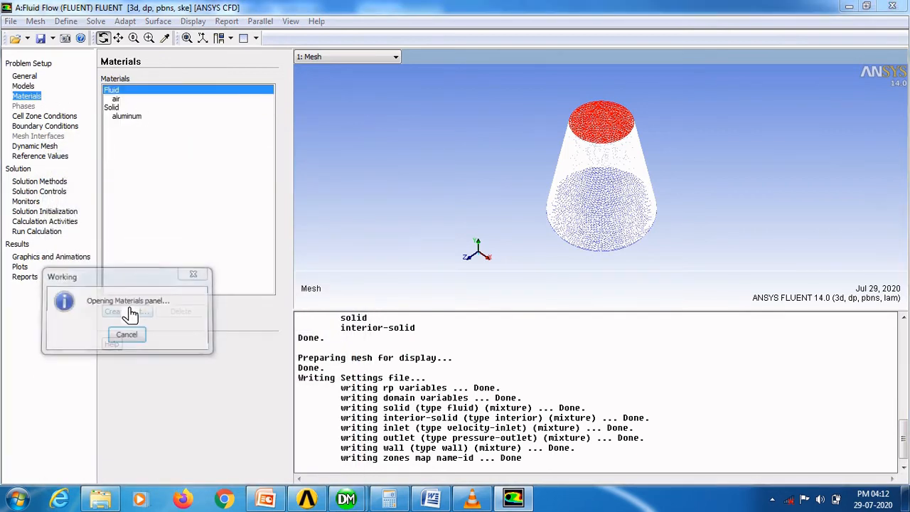
left_click(399, 225)
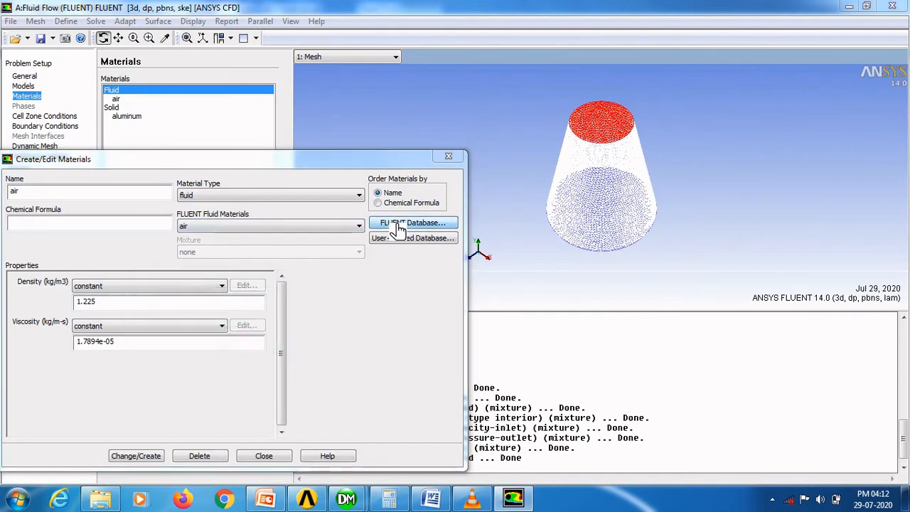
left_click_drag(244, 247, 243, 276)
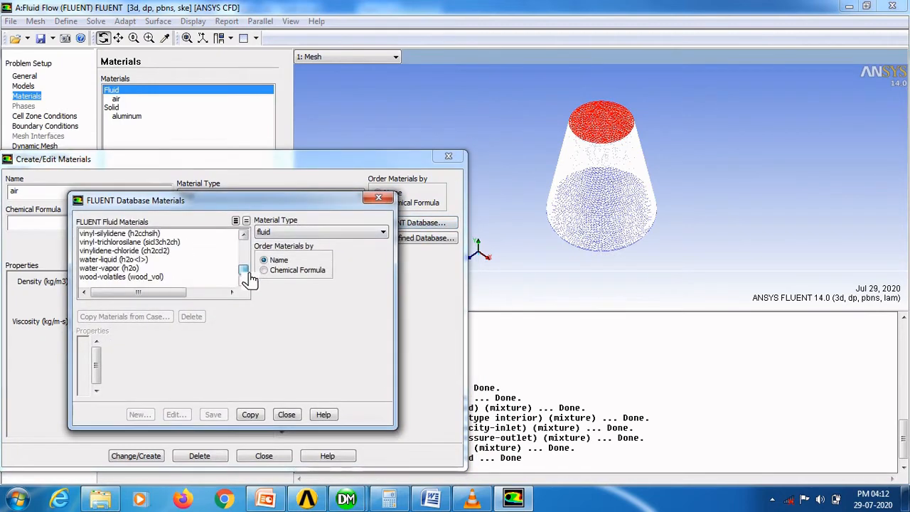
left_click(132, 260)
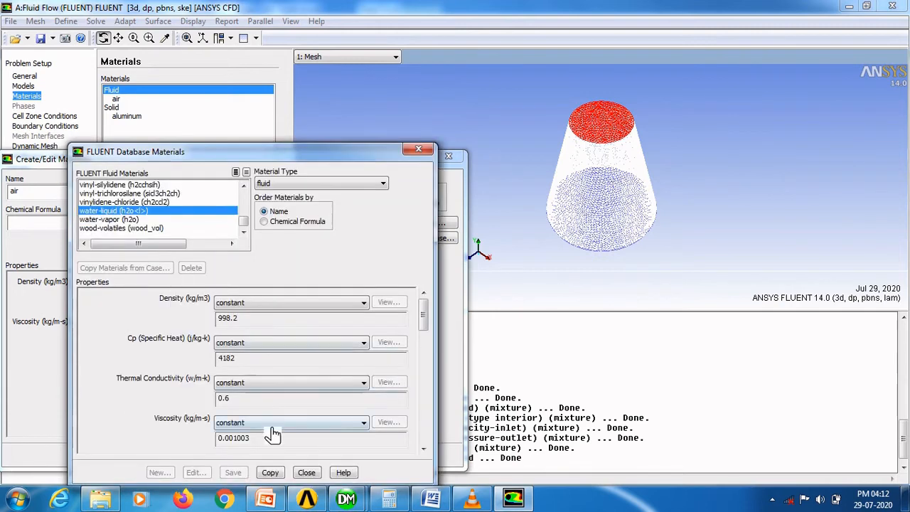
left_click(271, 472)
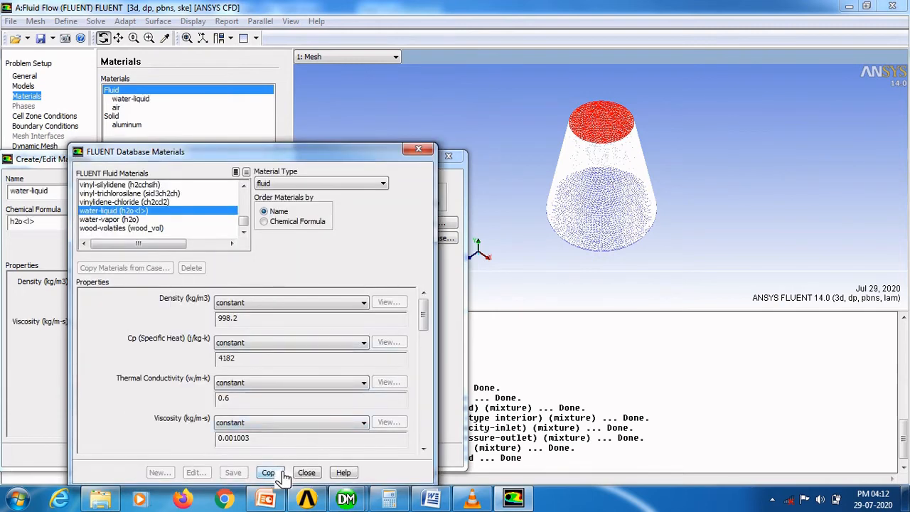
left_click(306, 472)
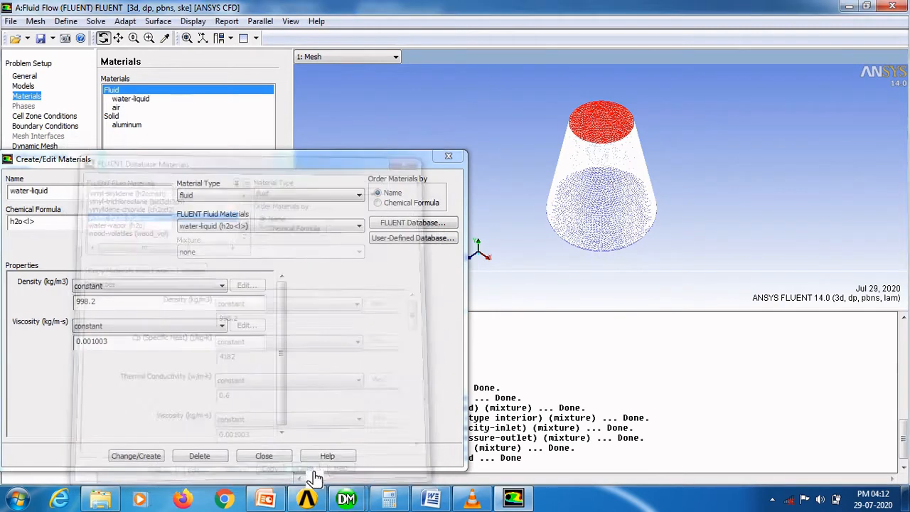
left_click(158, 455)
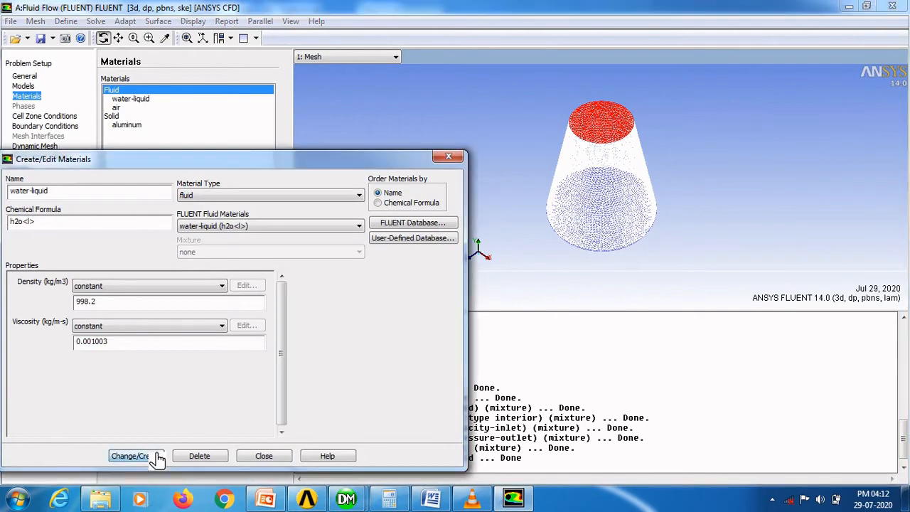
left_click(263, 457)
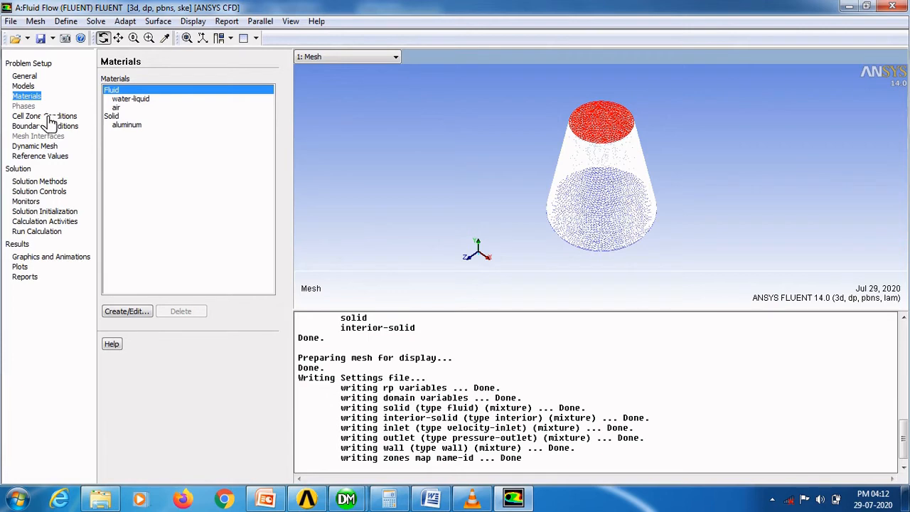
Step: Assign water-liquid as the material of the solid cell zone
left_click(48, 116)
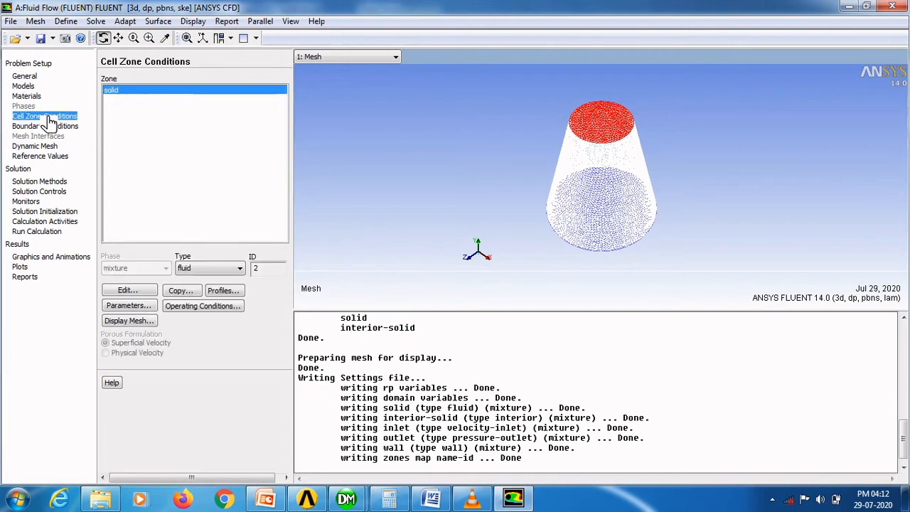
left_click(148, 292)
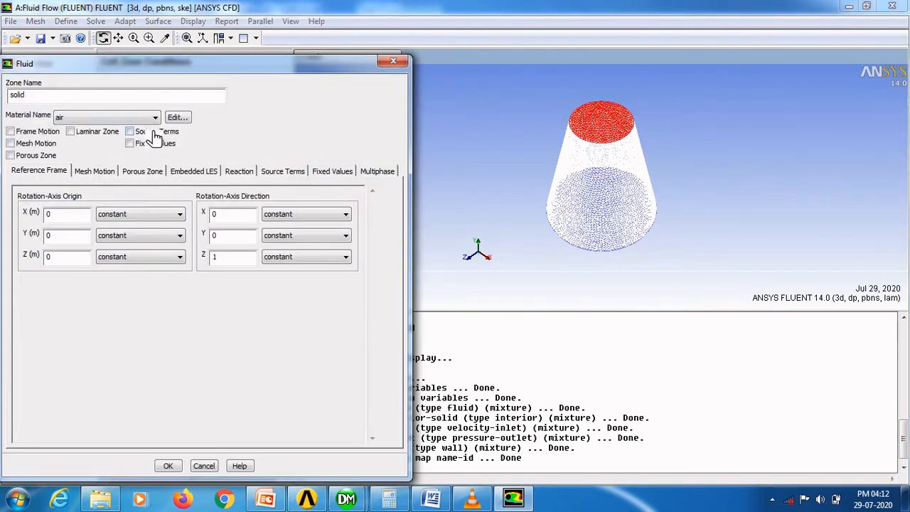
left_click(163, 122)
left_click(112, 133)
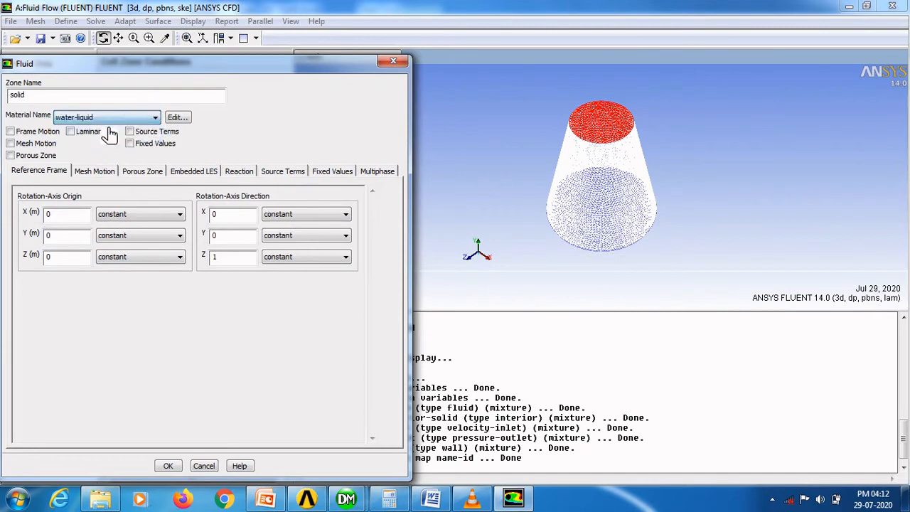
left_click(170, 466)
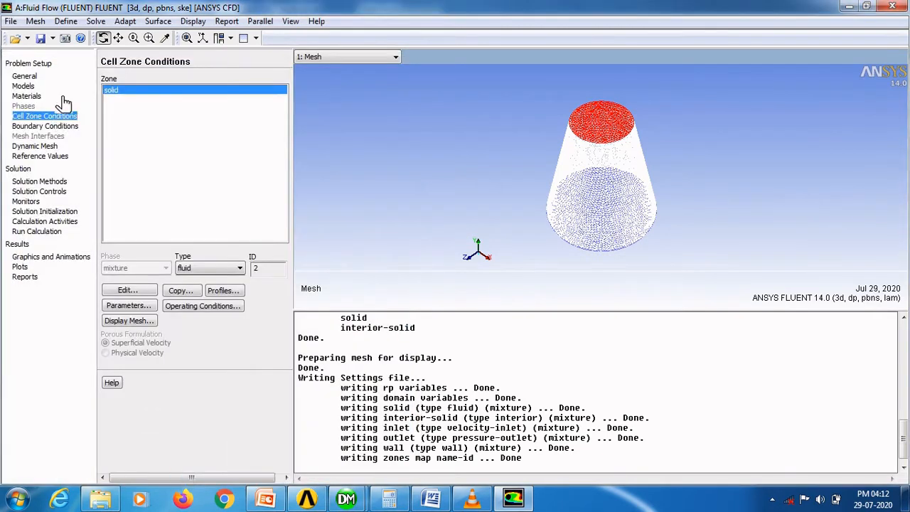
Step: Set the inlet velocity magnitude to 10 m/s and its turbulence specification to Intensity and Hydraulic Diameter, with a hydraulic diameter of 0.1 m
left_click(54, 128)
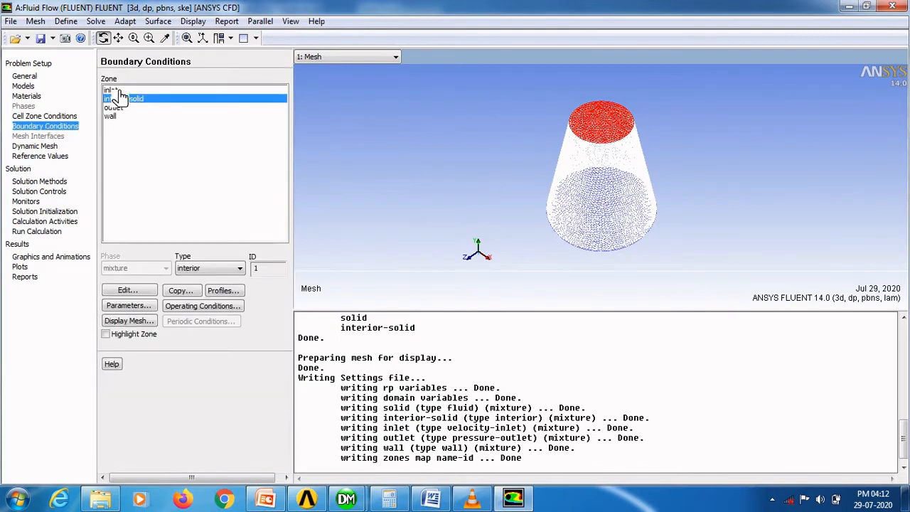
left_click(112, 91)
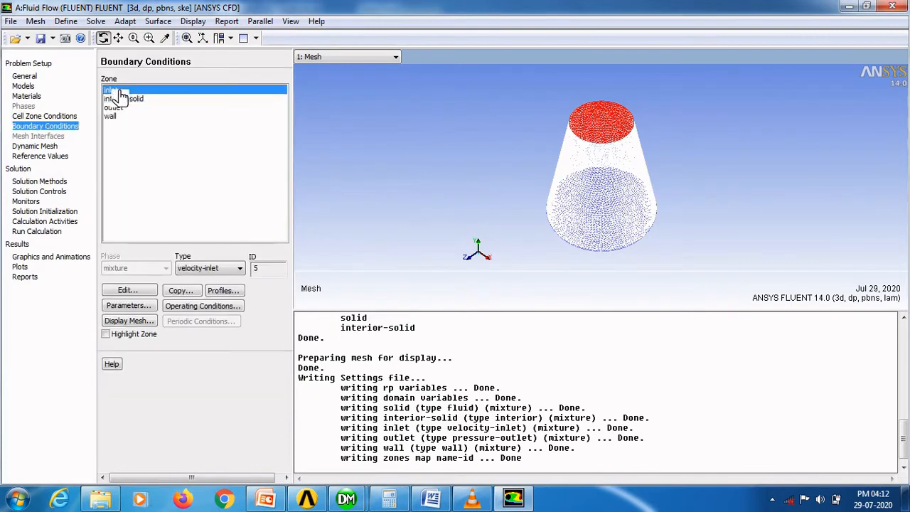
left_click(146, 291)
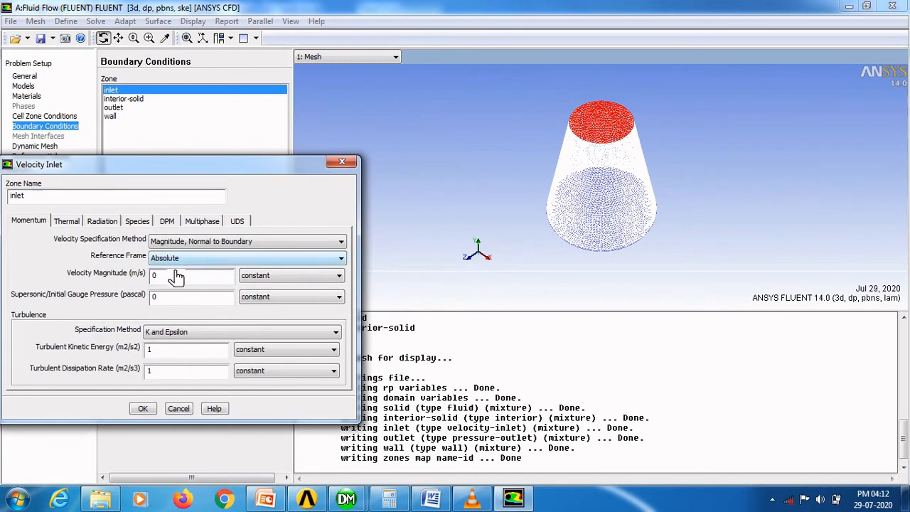
double_click(156, 278)
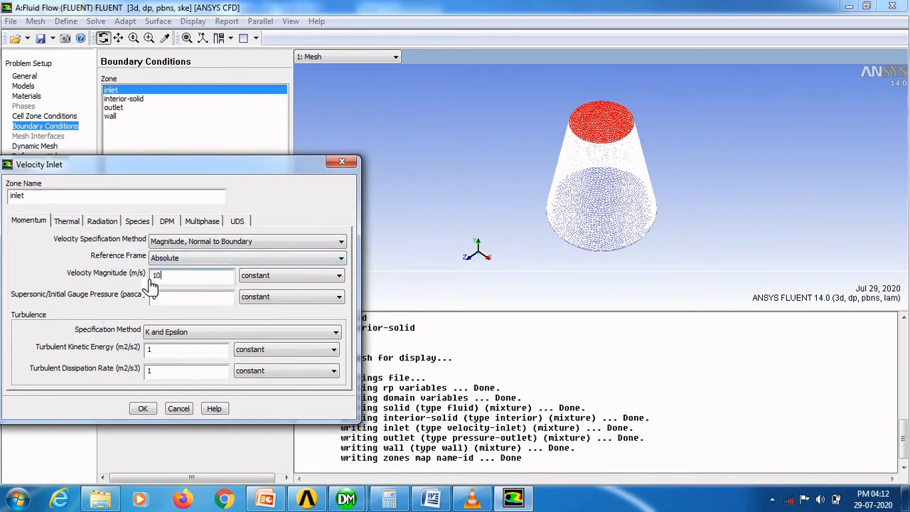
type("10")
left_click(203, 332)
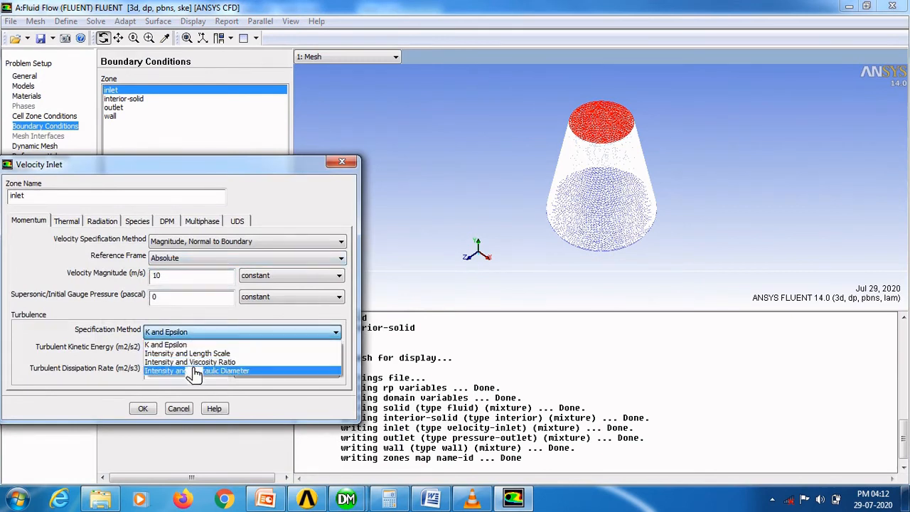
left_click(194, 371)
double_click(250, 371)
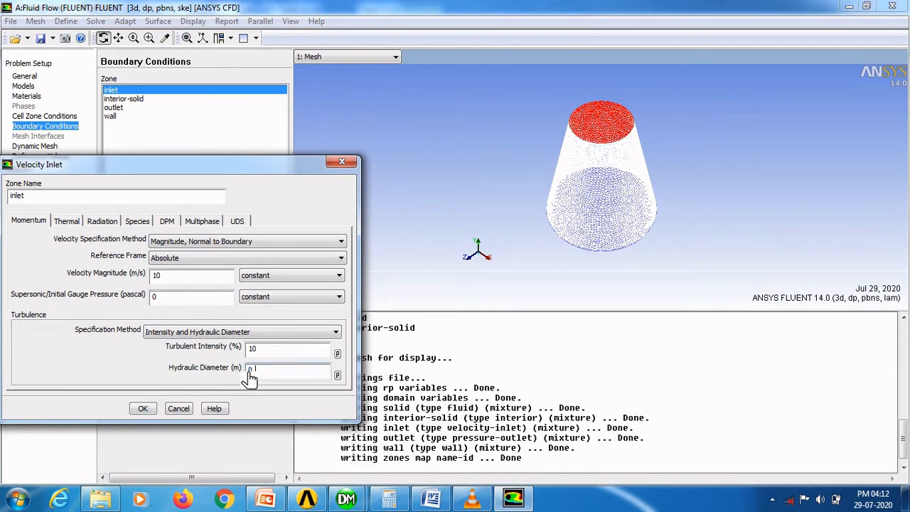
left_click(154, 410)
left_click(151, 409)
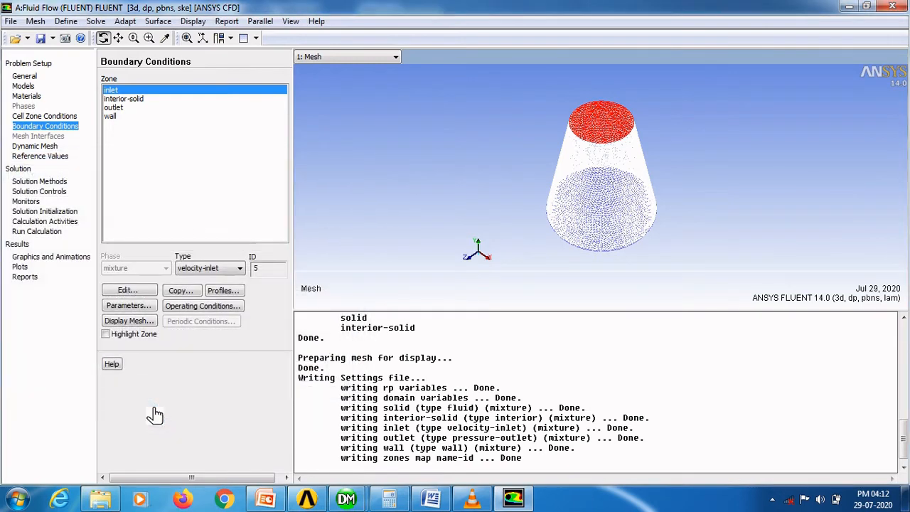
Step: Set the pressure outlet's turbulence specification to Intensity and Hydraulic Diameter with a backflow hydraulic diameter of 0.05 m
left_click(122, 108)
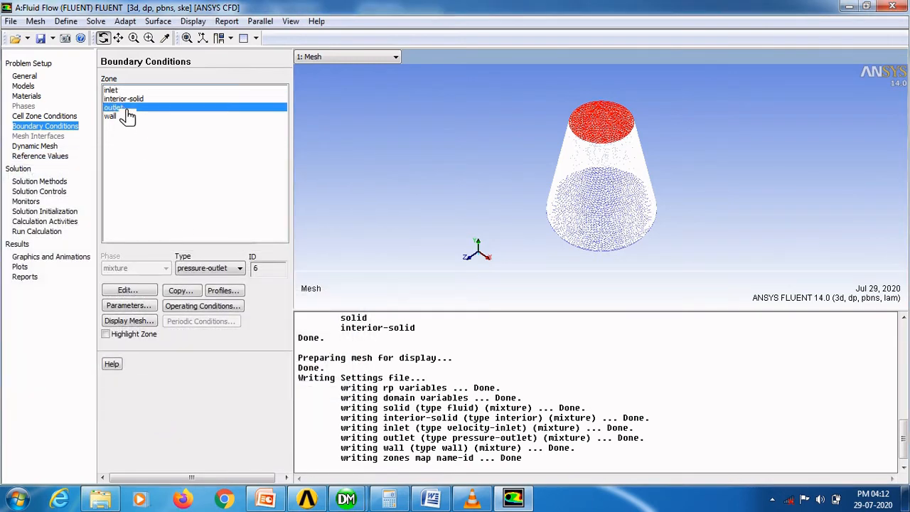
left_click(139, 292)
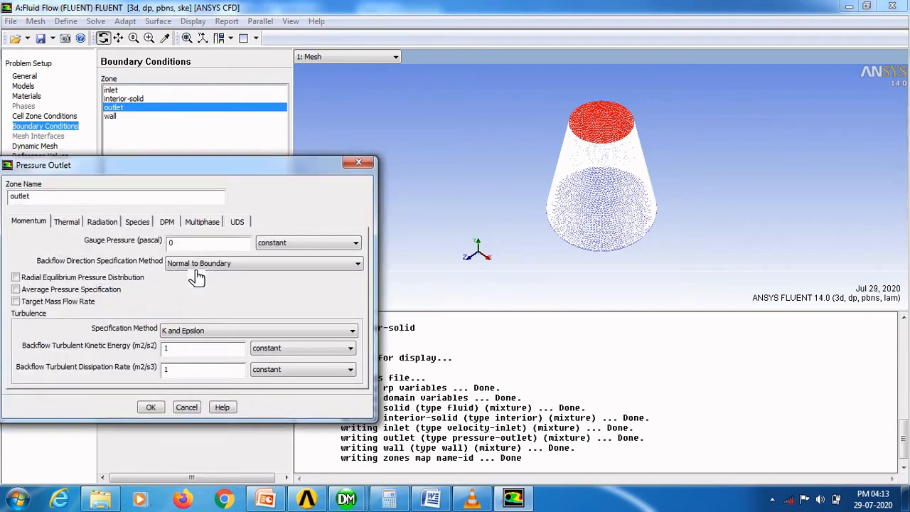
left_click(189, 332)
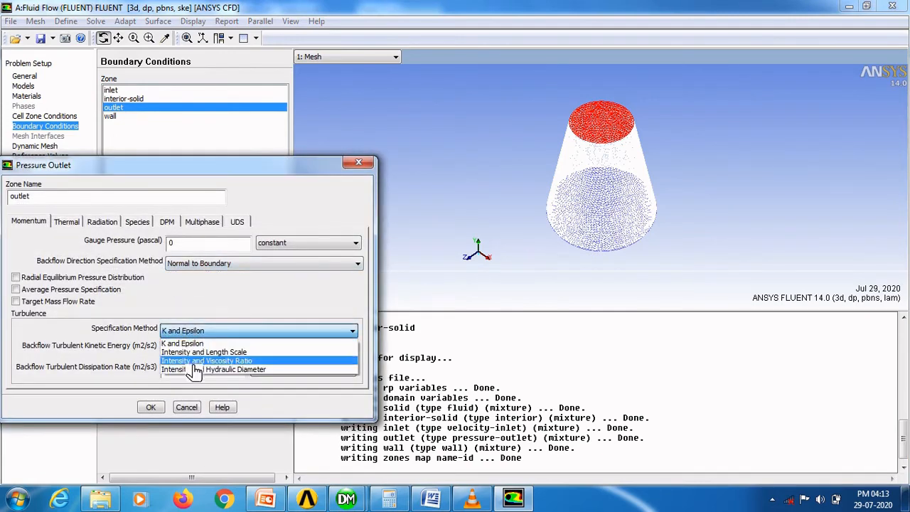
left_click(194, 369)
left_click(256, 373)
double_click(241, 370)
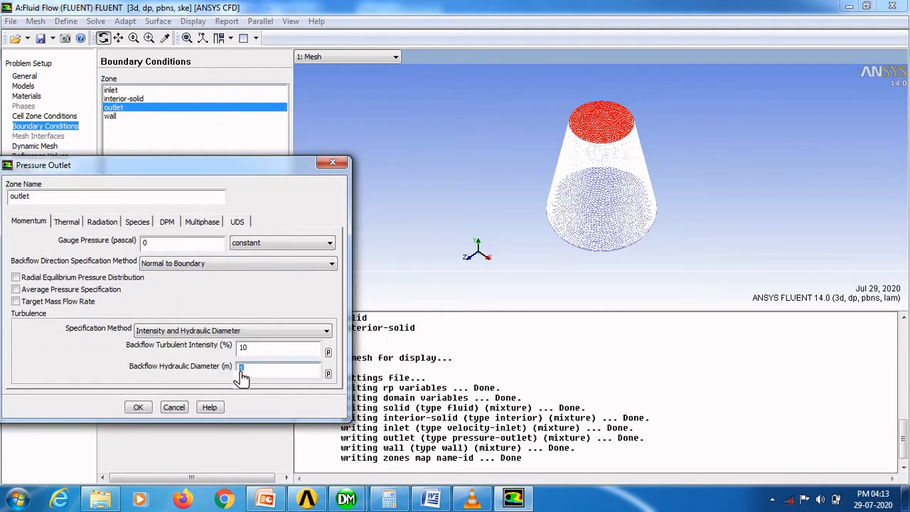
type("0.05")
left_click(140, 407)
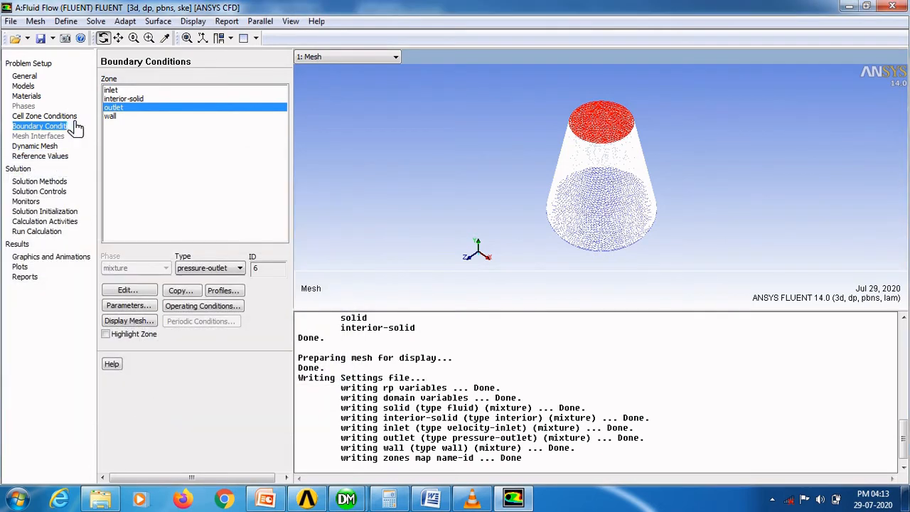
Step: Review the boundary condition settings of the wall zone and accept them as they are
left_click(115, 116)
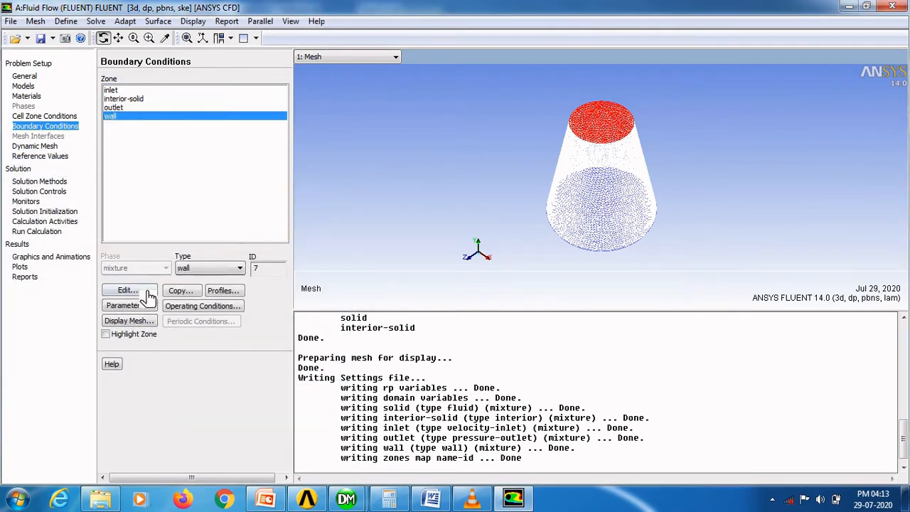
left_click(128, 290)
left_click(113, 427)
Step: Set the spatial discretization of Turbulent Kinetic Energy and Turbulent Dissipation Rate to Second Order Upwind
left_click(43, 182)
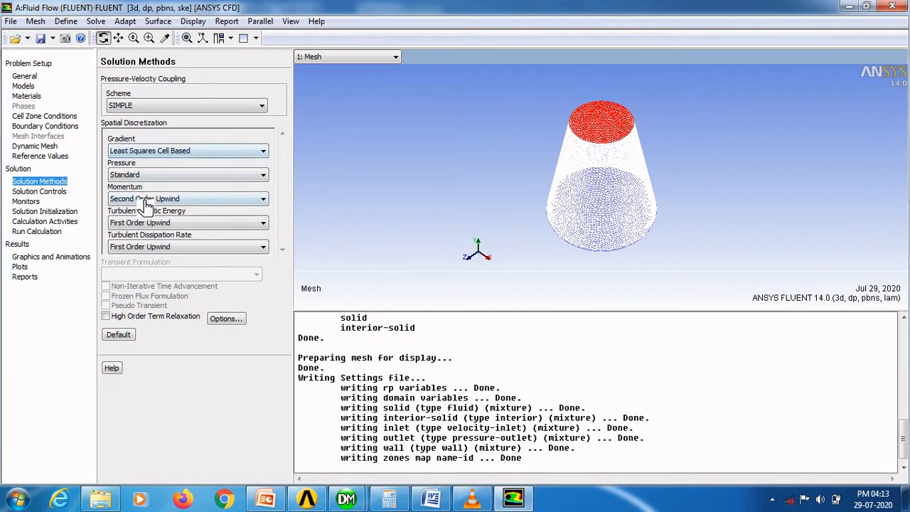
left_click(142, 222)
left_click(146, 244)
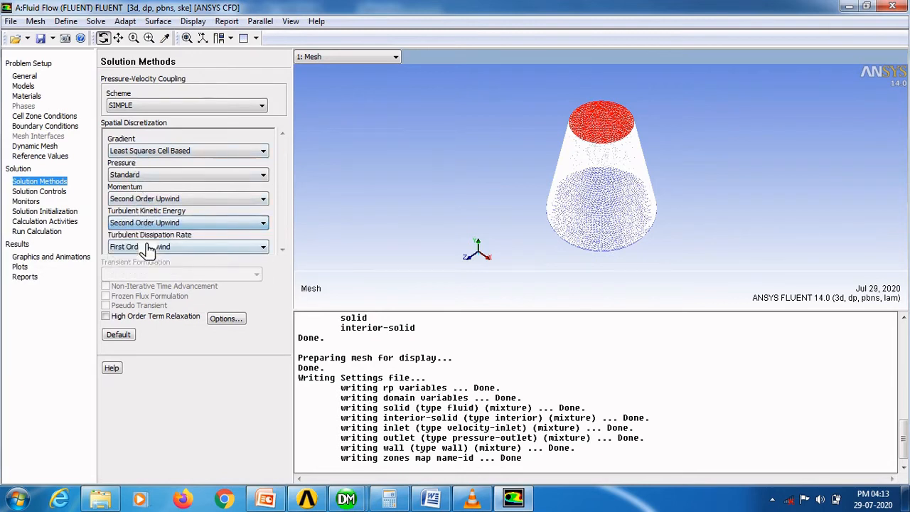
left_click(147, 249)
left_click(146, 266)
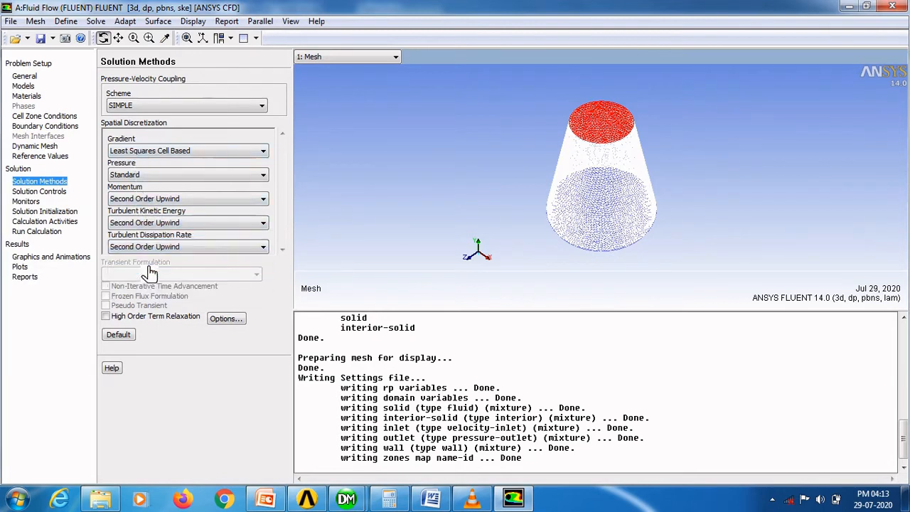
Step: Initialize the solution with Standard Initialization, computing the initial values from the inlet
left_click(57, 212)
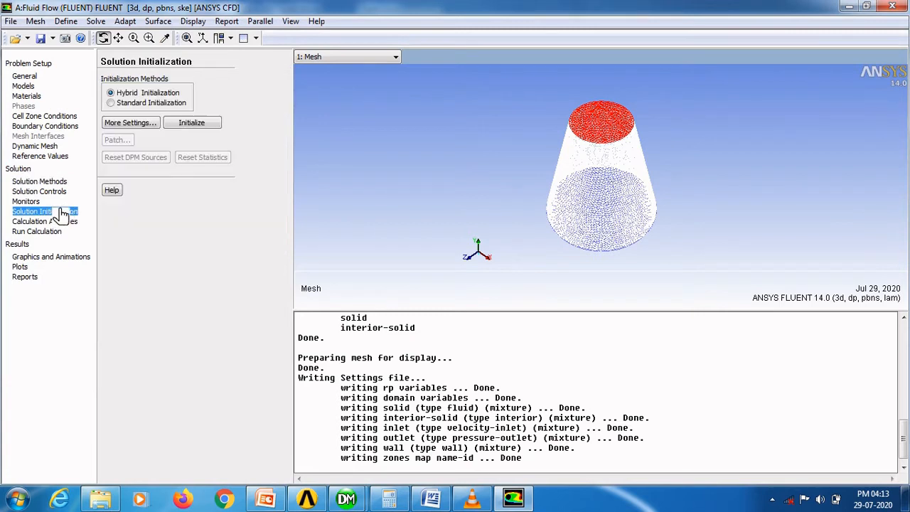
left_click(140, 105)
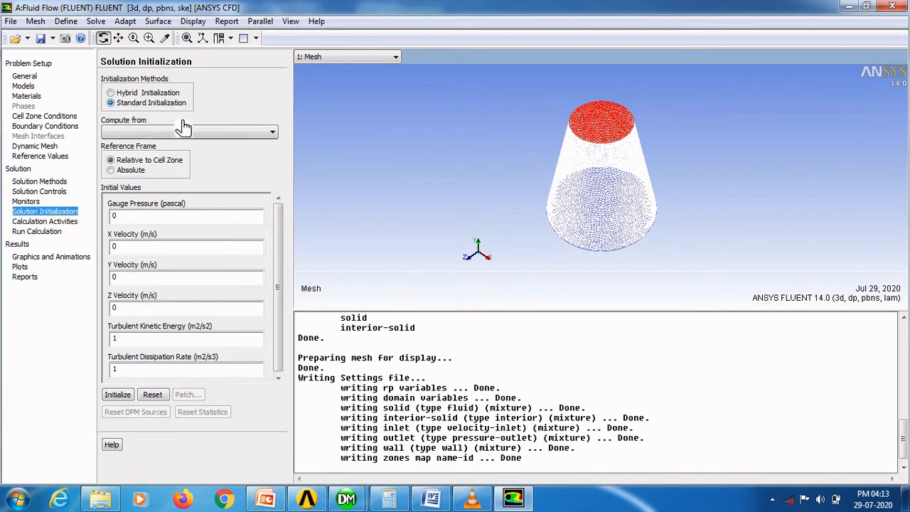
left_click(183, 132)
left_click(129, 153)
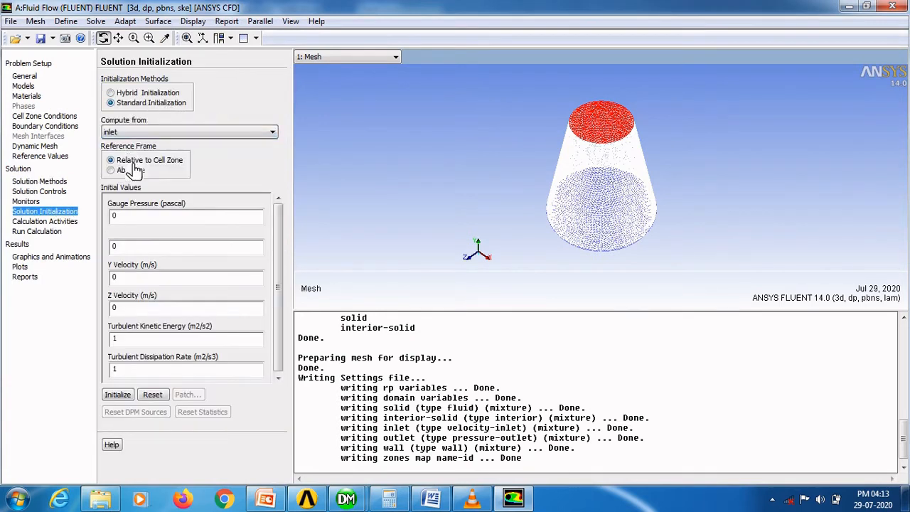
left_click(127, 400)
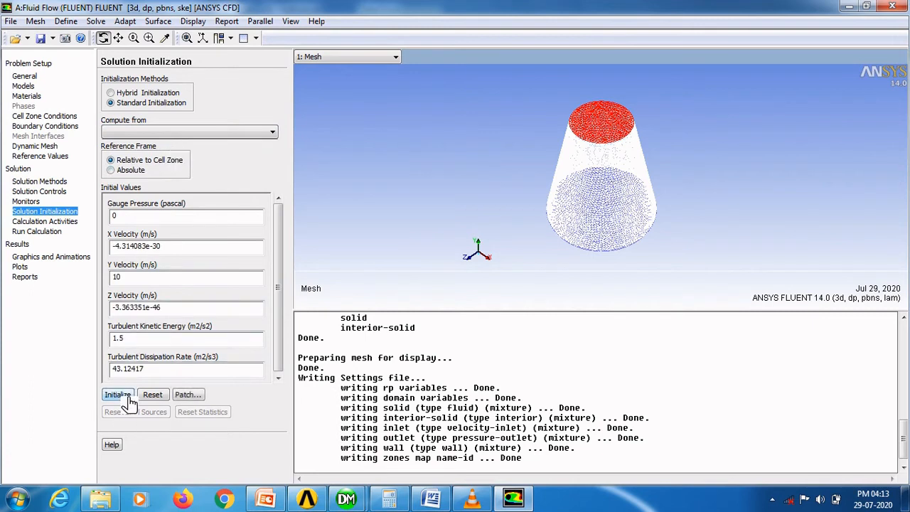
Step: Patch the Y Velocity of the solid zone with a value of 10 m/s
left_click(188, 396)
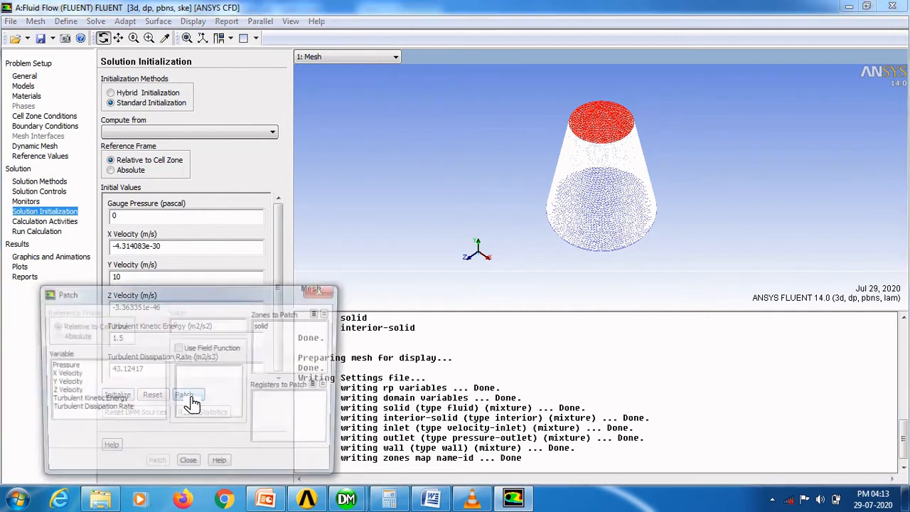
left_click(264, 327)
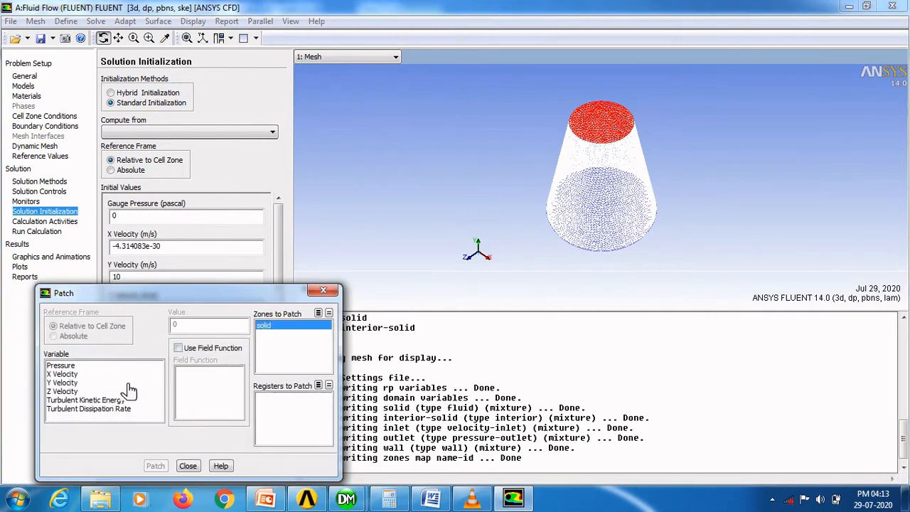
left_click(80, 391)
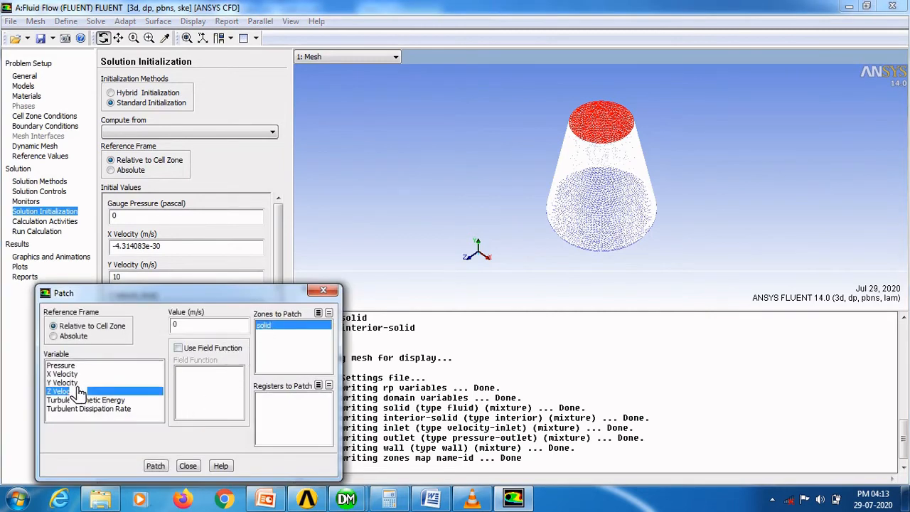
left_click(74, 382)
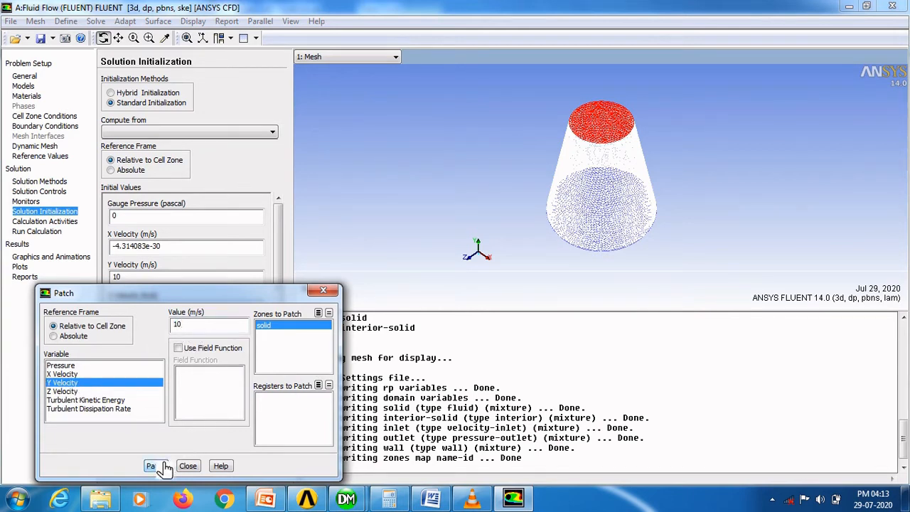
left_click(189, 465)
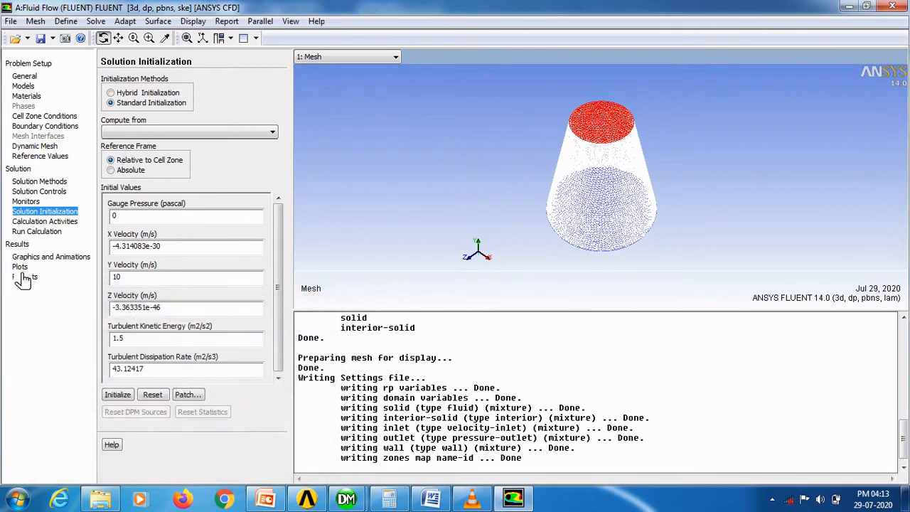
Step: Run the calculation with 200 iterations, check the console for convergence and dismiss the completion message
left_click(44, 231)
double_click(106, 115)
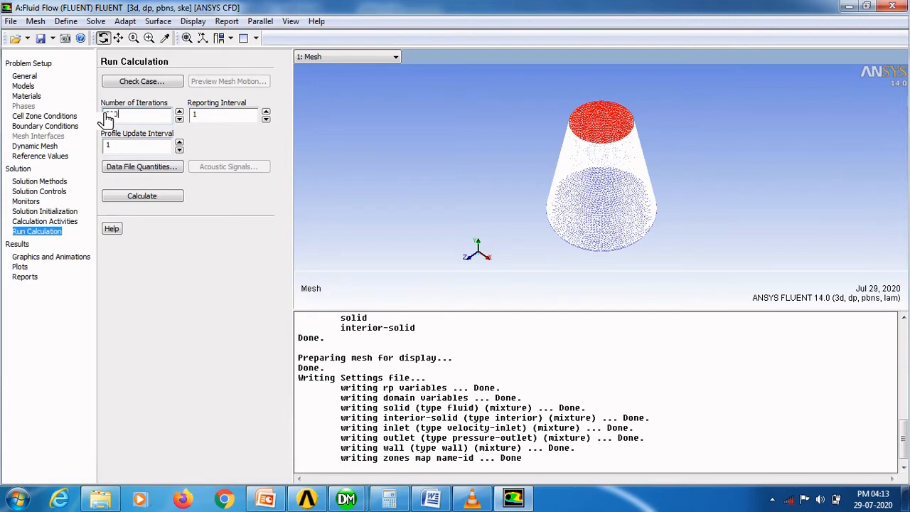
left_click(149, 197)
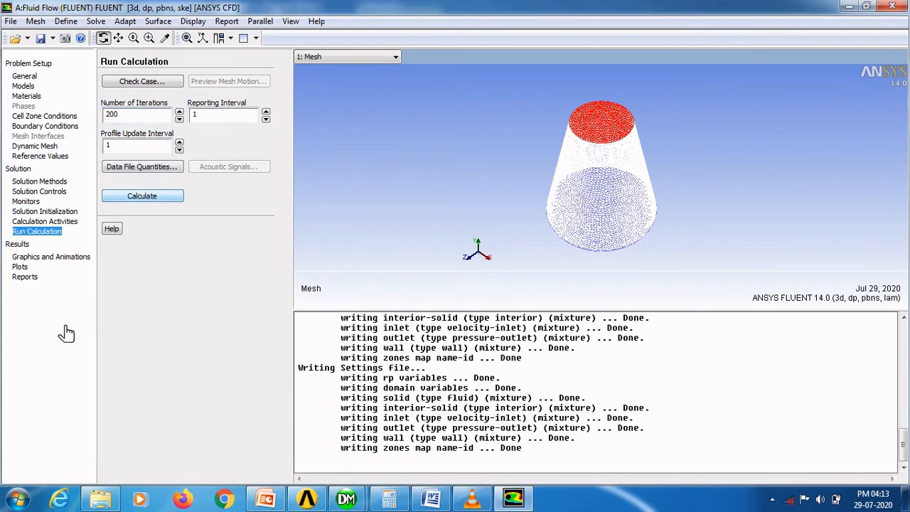
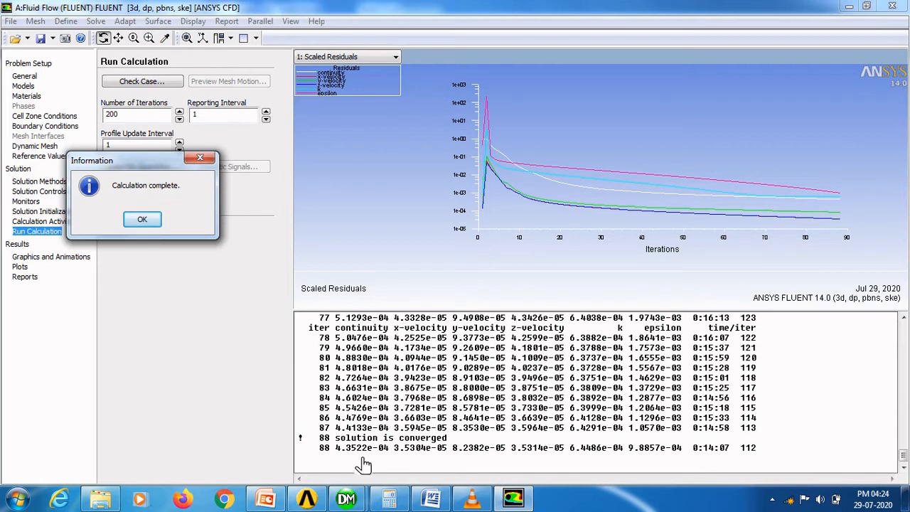
left_click_drag(341, 441, 450, 441)
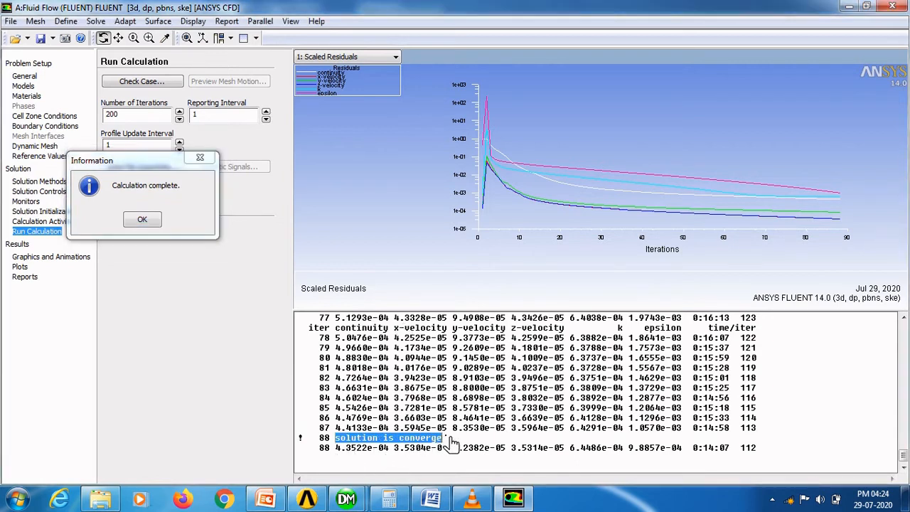
left_click(149, 219)
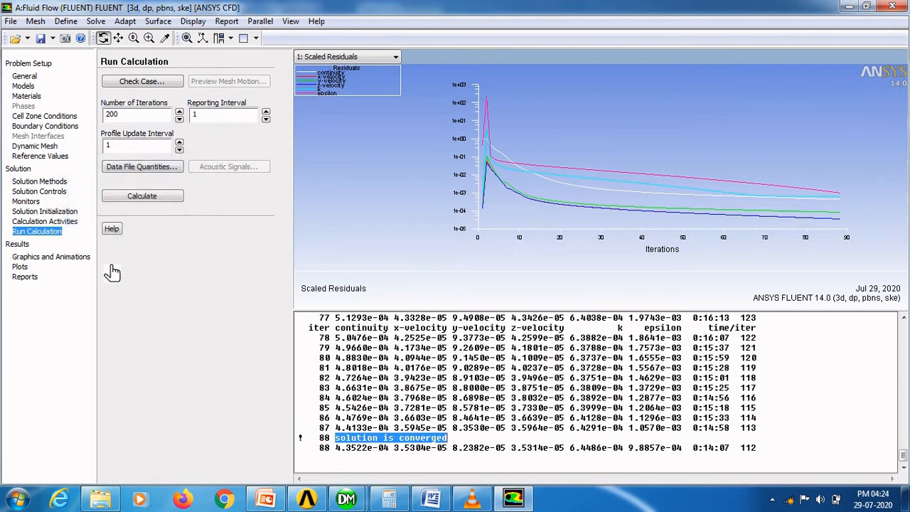
Step: Compute the mass-average Y Velocity over the solid cell zone with a Volume Integrals report
left_click(28, 277)
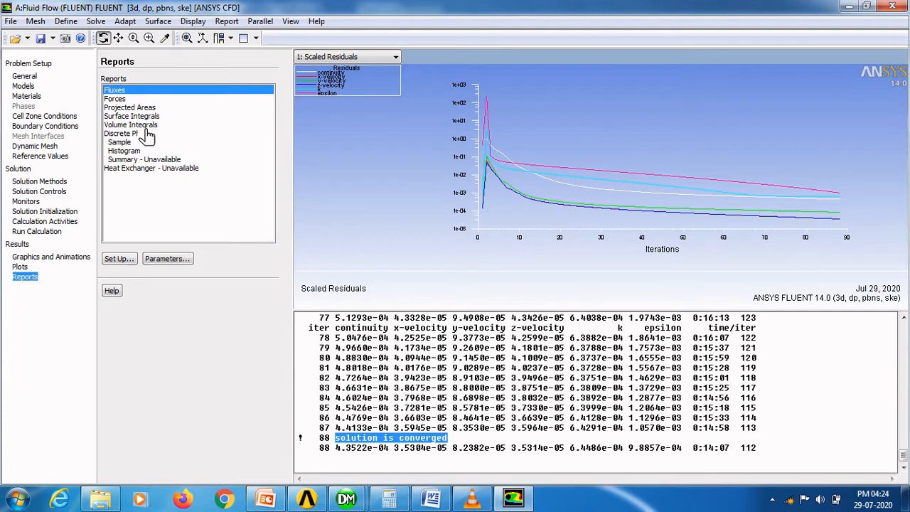
double_click(146, 126)
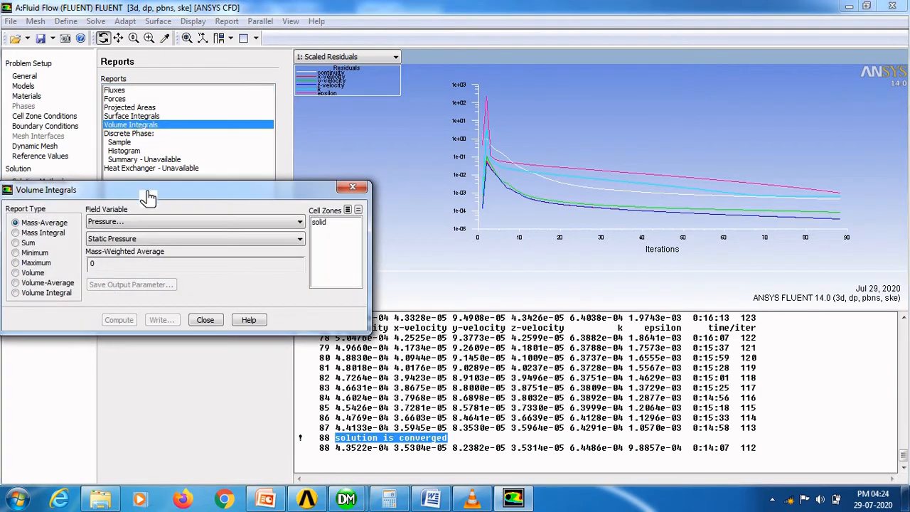
left_click(160, 222)
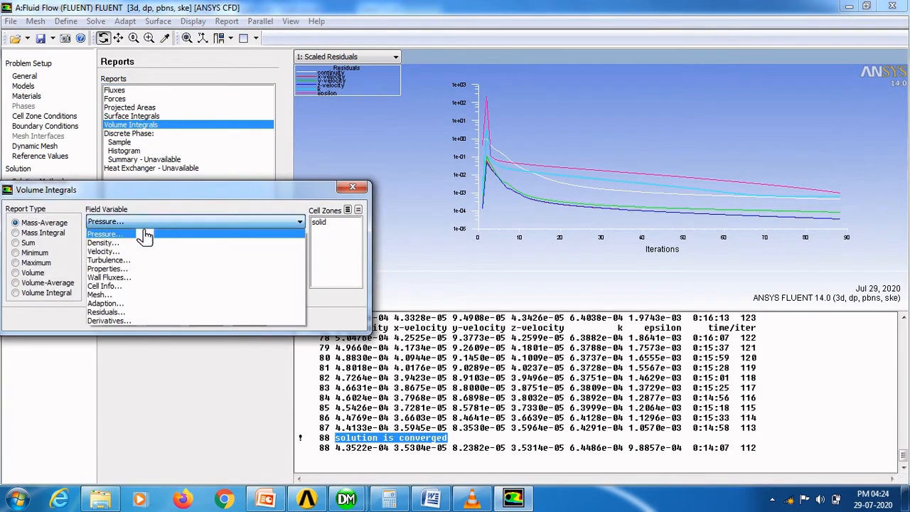
left_click(113, 251)
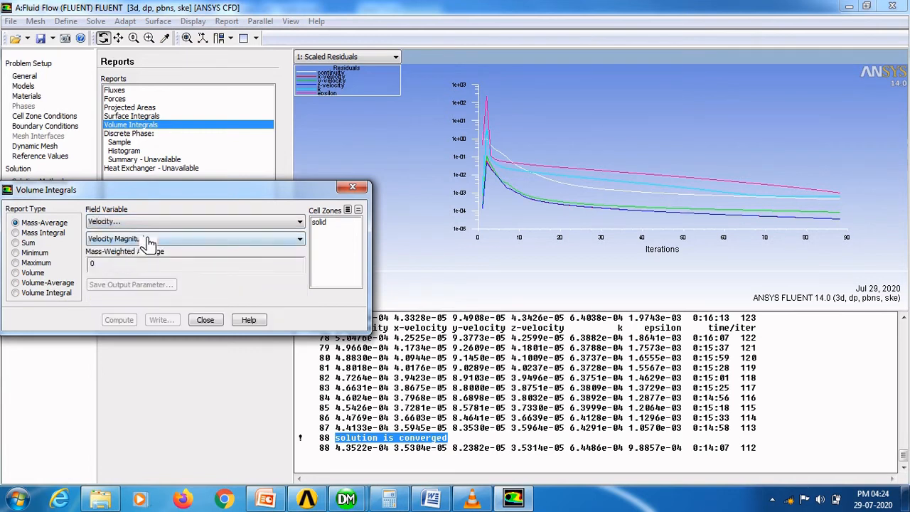
left_click(148, 239)
left_click(123, 270)
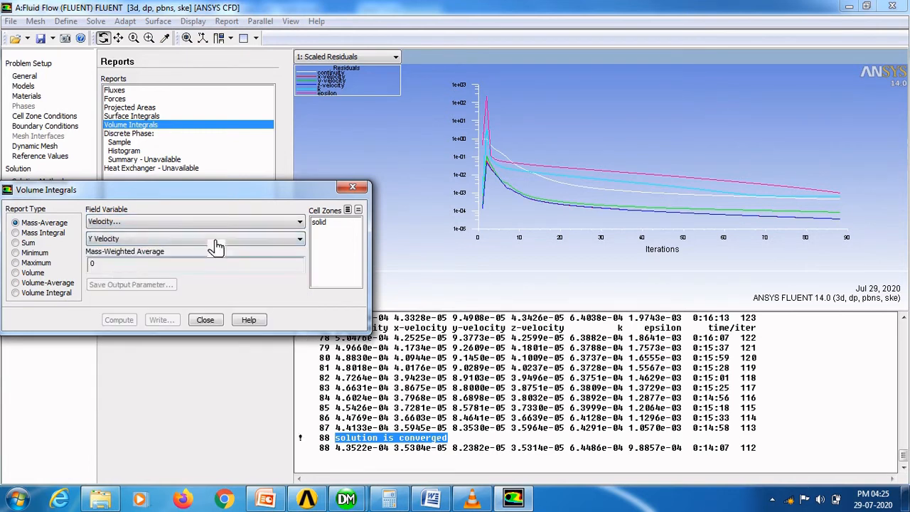
left_click(321, 223)
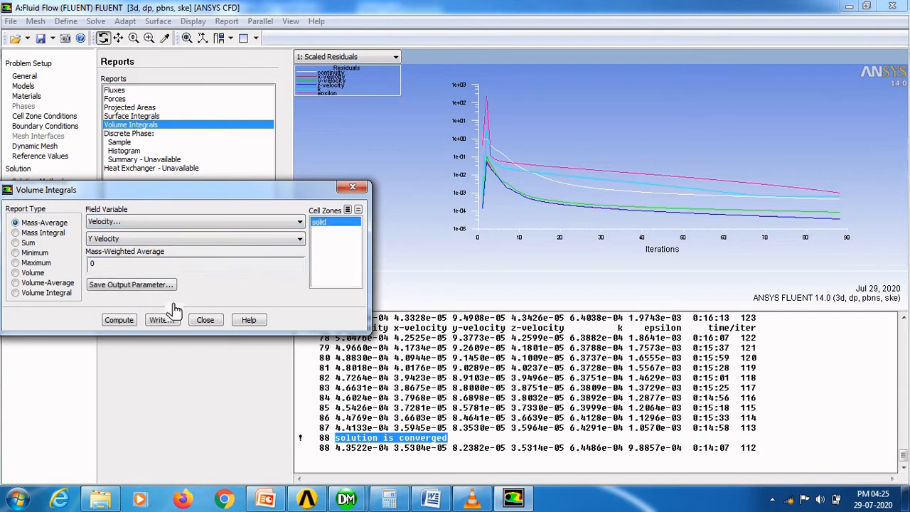
left_click(118, 320)
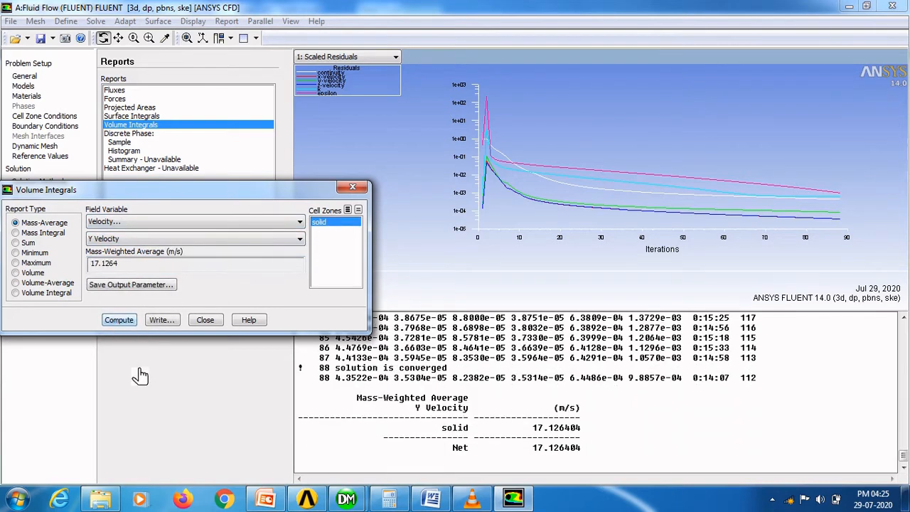
left_click(206, 321)
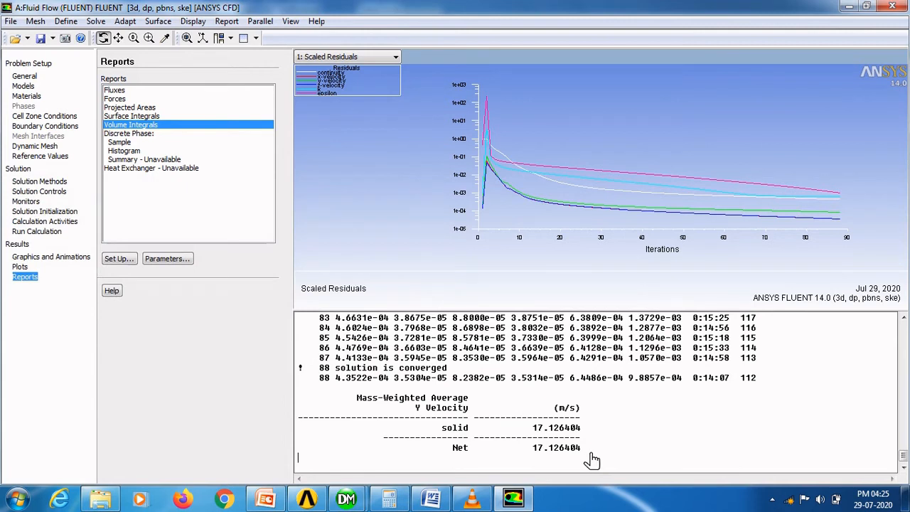
Step: Copy the net Y velocity, 17.126404, from the console into the Medium row's velocity cell of the Word grid independence table
mouse_move(589, 451)
left_mouse_down()
mouse_move(533, 453)
mouse_move(590, 456)
mouse_move(580, 455)
left_mouse_up()
right_click(579, 455)
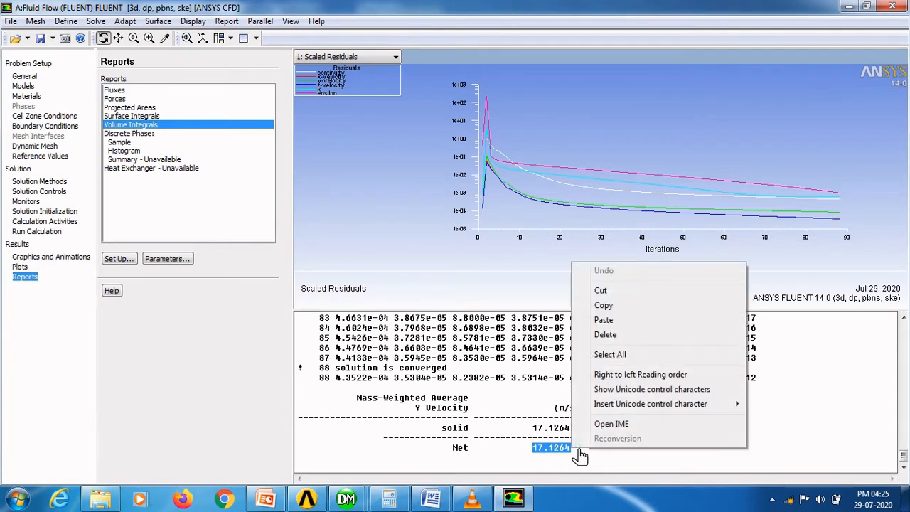
left_click(597, 306)
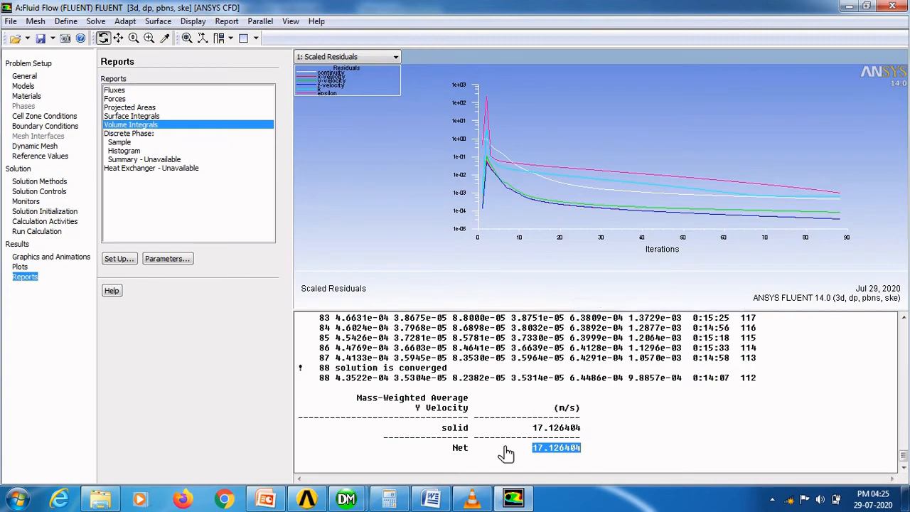
left_click(436, 500)
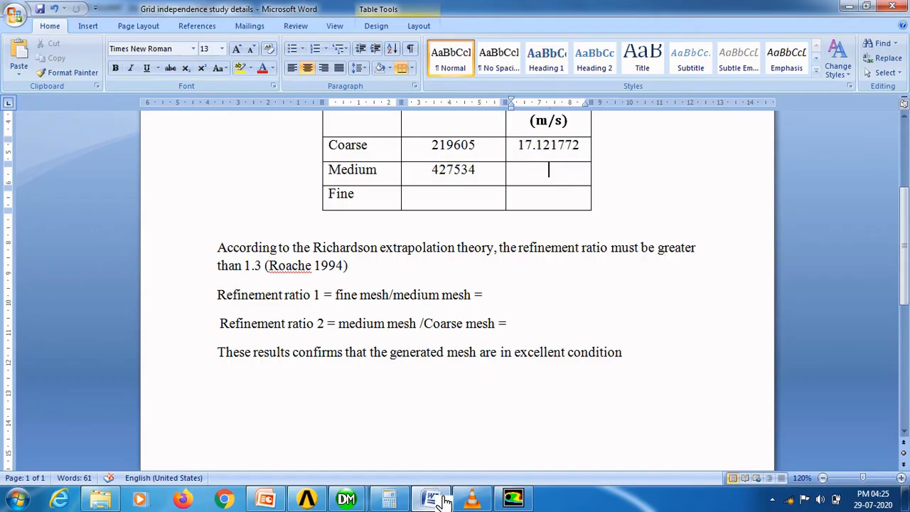
right_click(553, 180)
left_click(589, 211)
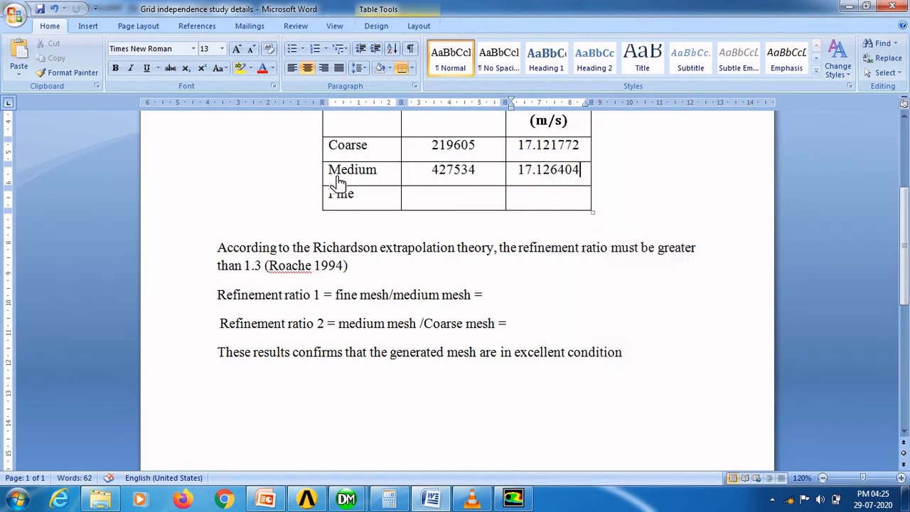
left_click_drag(340, 184, 544, 182)
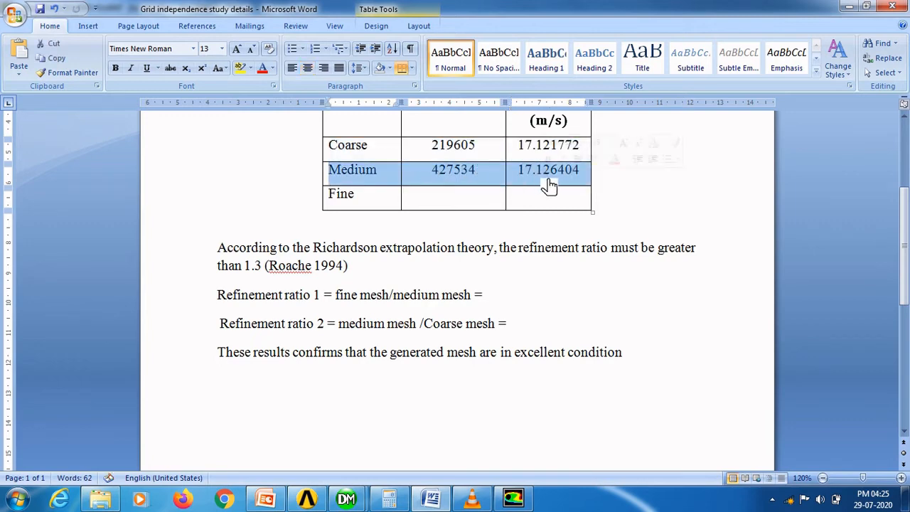
left_click(497, 209)
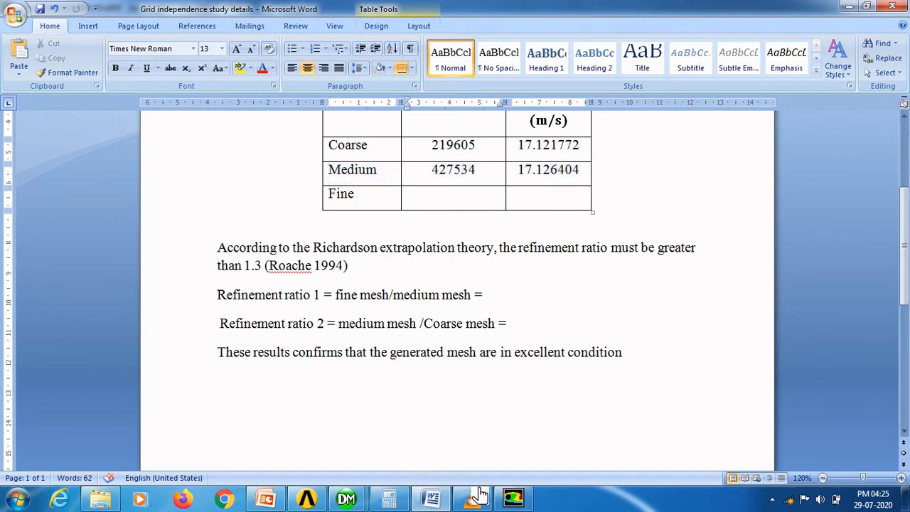
Step: Switch to Workbench and clear the generated data of the fluid flow system's Solution component
left_click(473, 394)
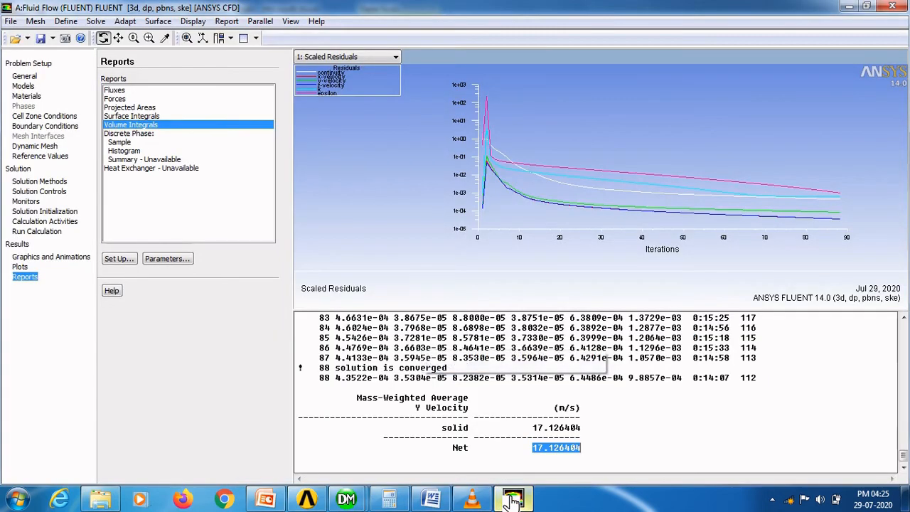
left_click(307, 499)
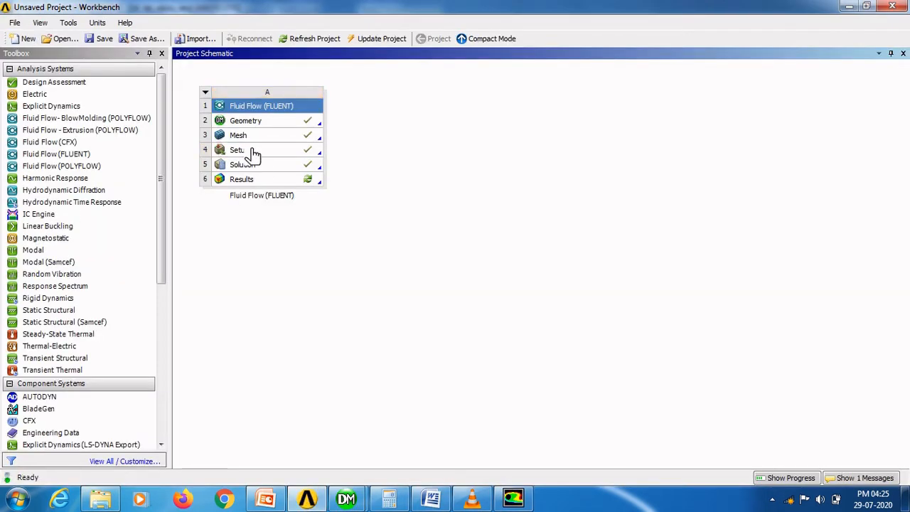
left_click(274, 169)
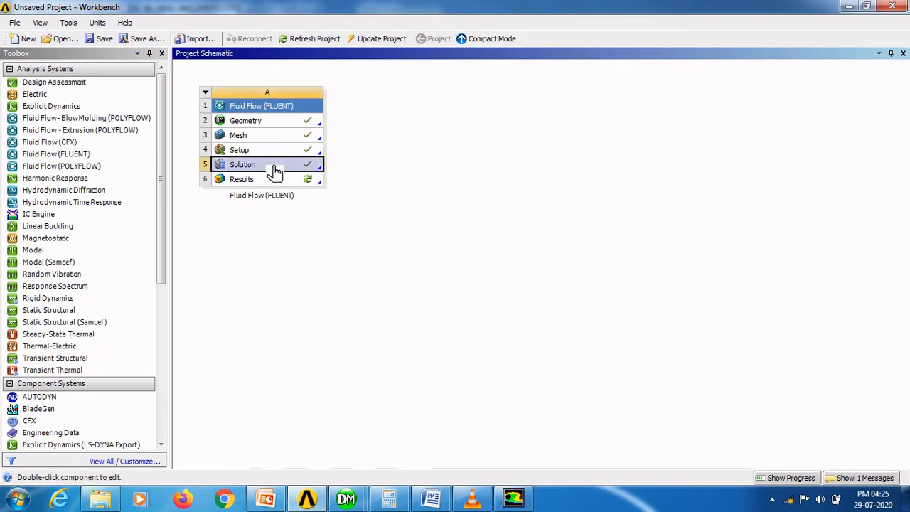
right_click(274, 170)
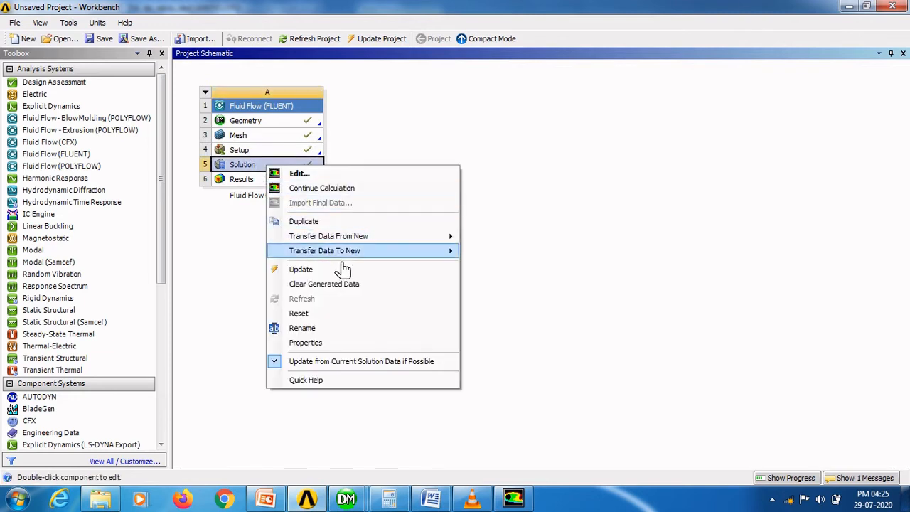
left_click(348, 284)
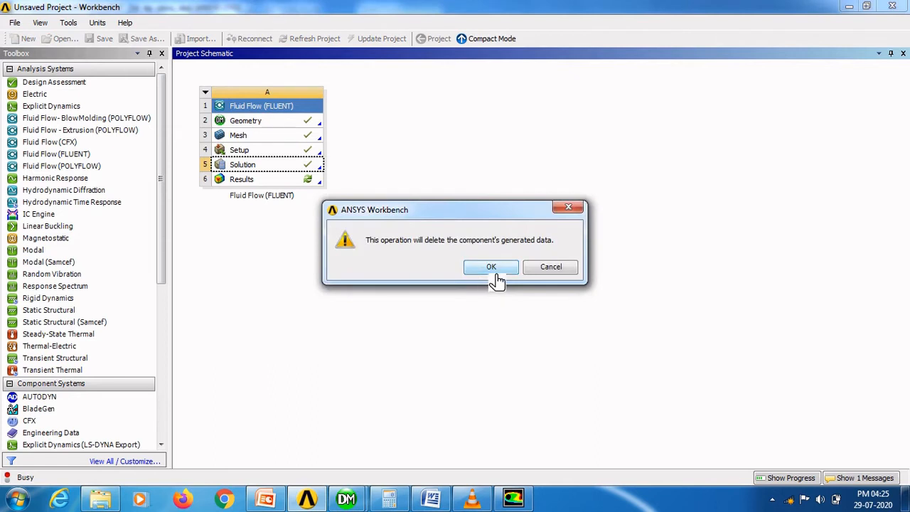
left_click(489, 272)
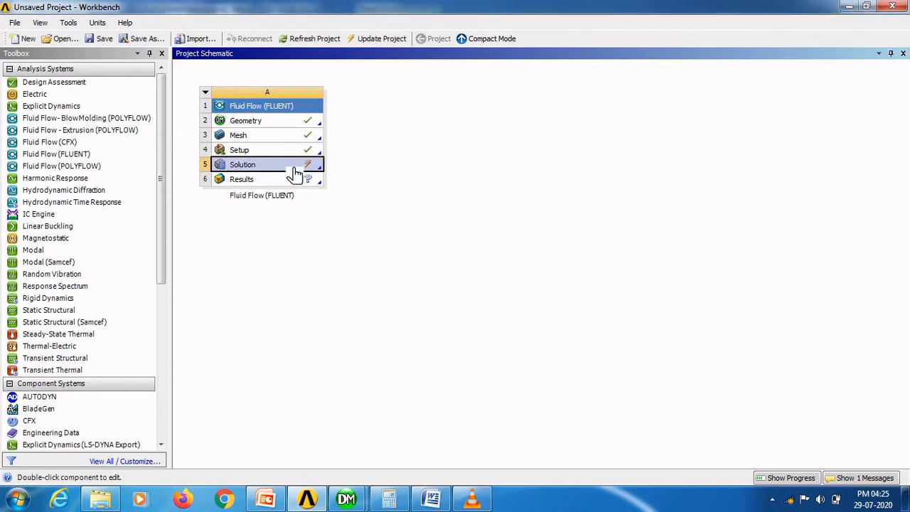
Step: Reset the Solution component and accept the deletion of its local and generated data
right_click(294, 175)
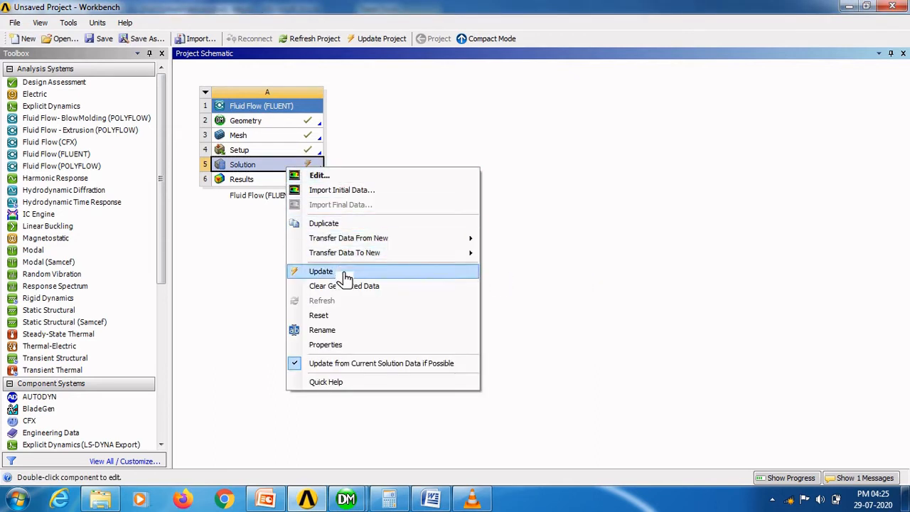
left_click(346, 318)
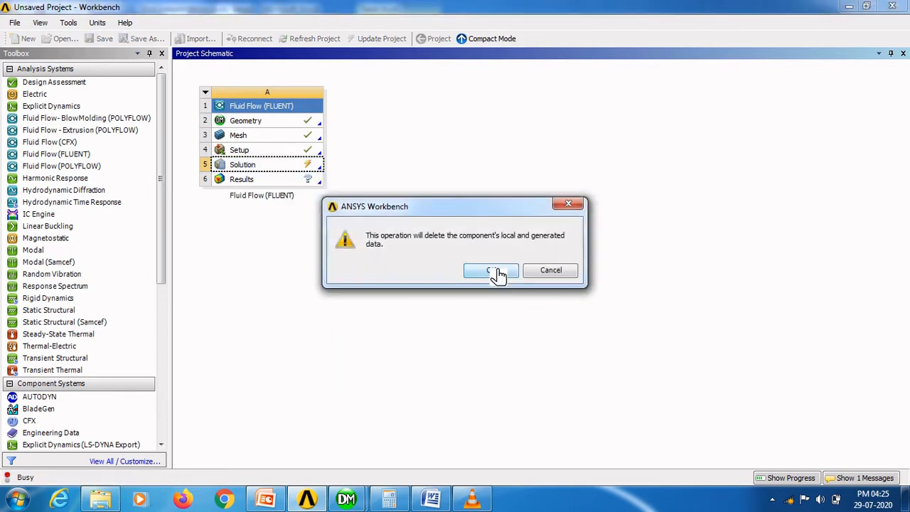
left_click(495, 272)
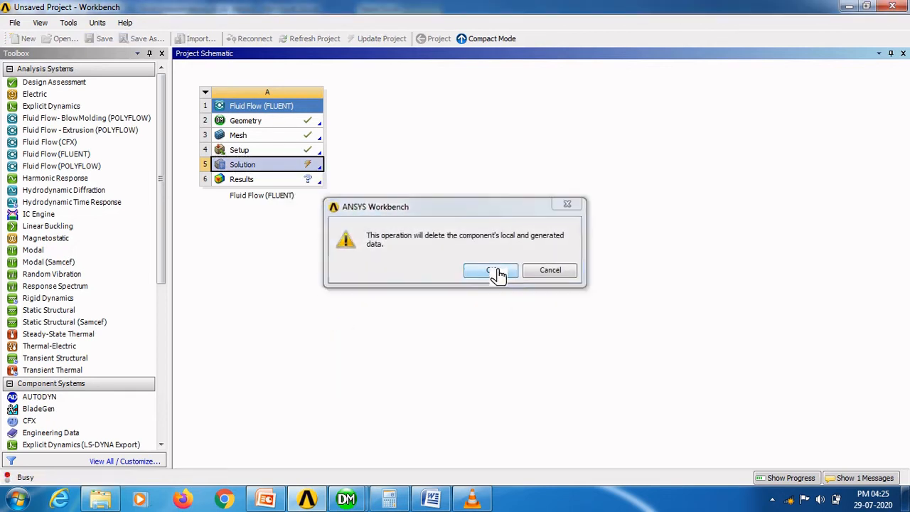
Step: Reset the Setup component twice, accepting the deletion of its local and generated data each time
left_click(277, 155)
right_click(277, 157)
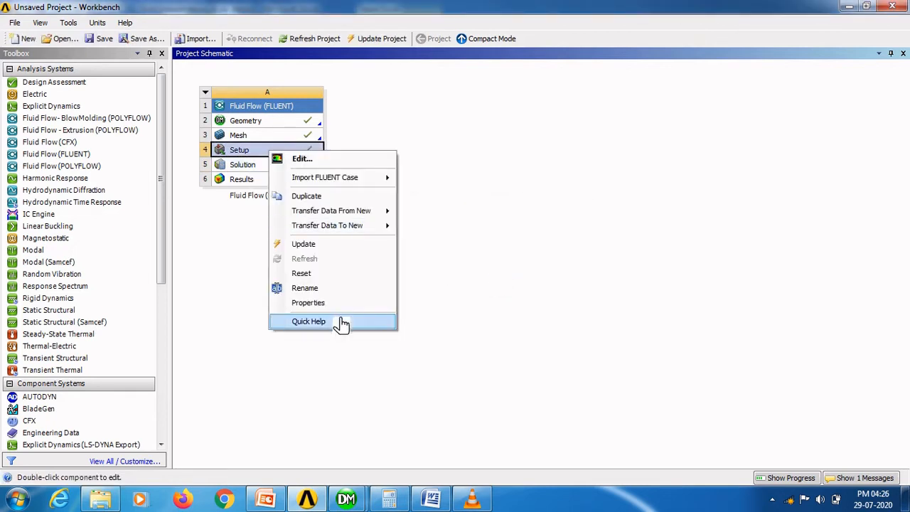
left_click(353, 275)
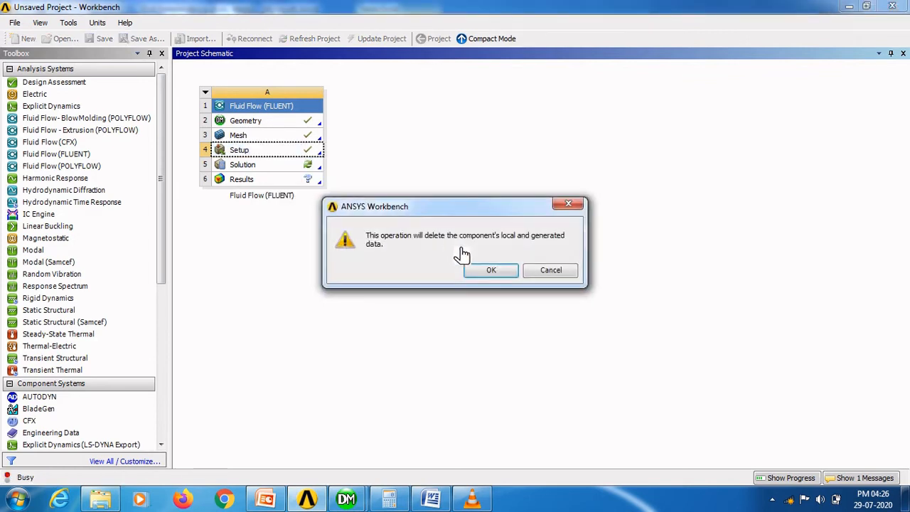
left_click(490, 271)
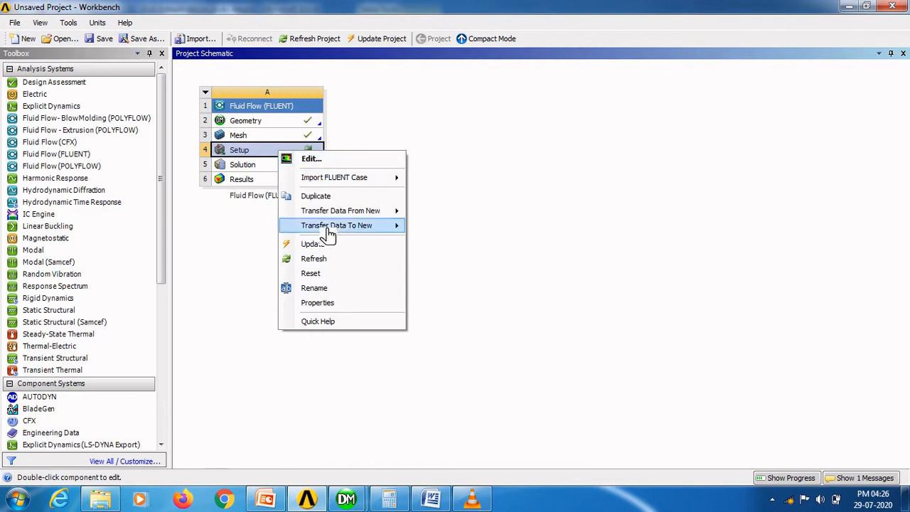
left_click(334, 273)
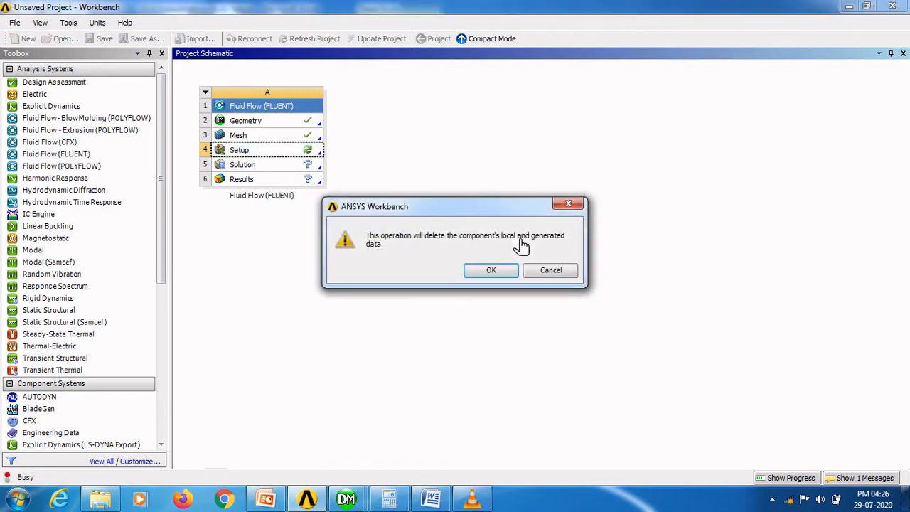
left_click(494, 271)
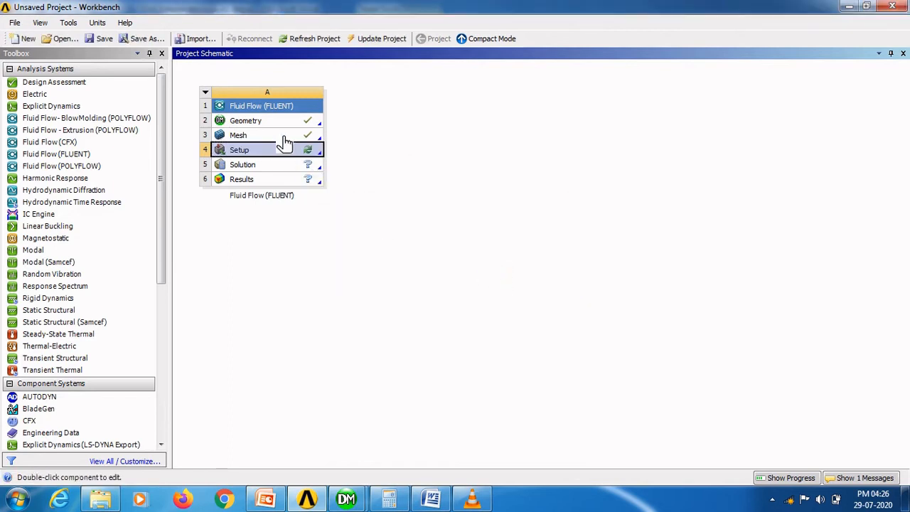
Step: Open the system's Mesh component for editing and set the mesh's Relevance Center to Fine
left_click(286, 138)
right_click(286, 138)
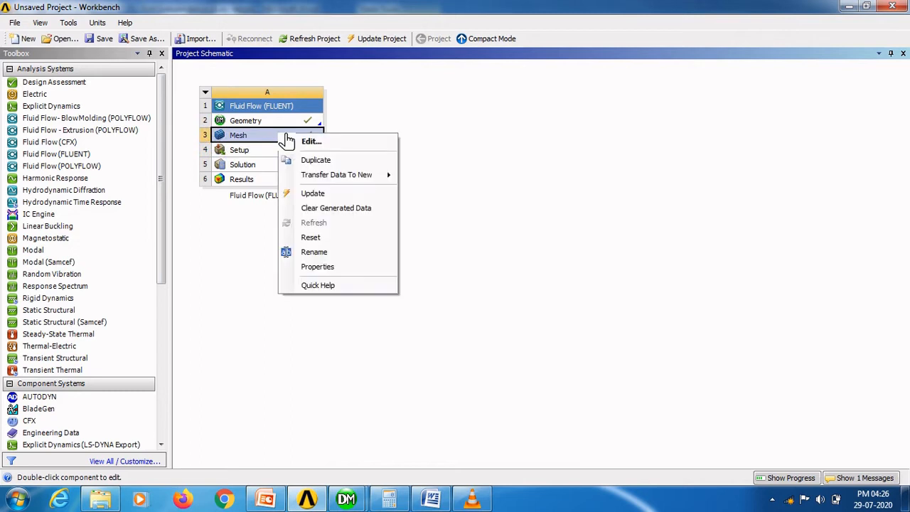
left_click(317, 142)
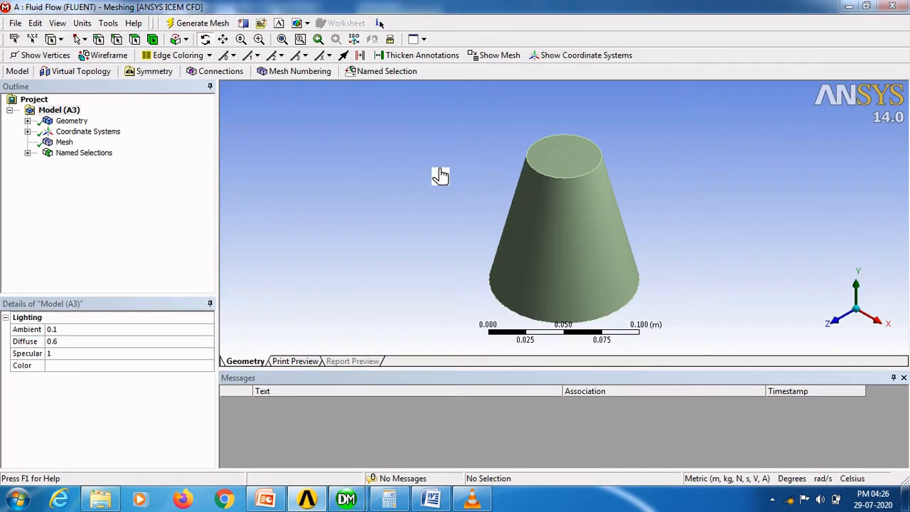
left_click(63, 142)
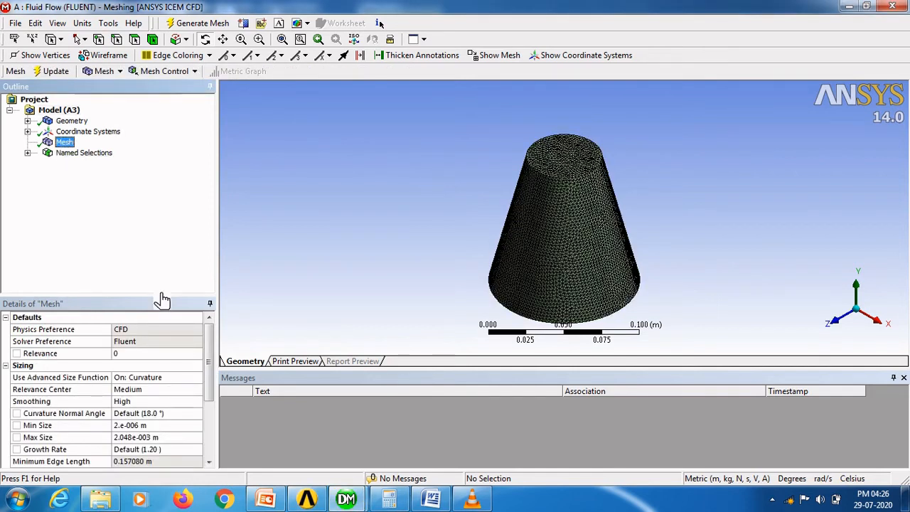
left_click(85, 394)
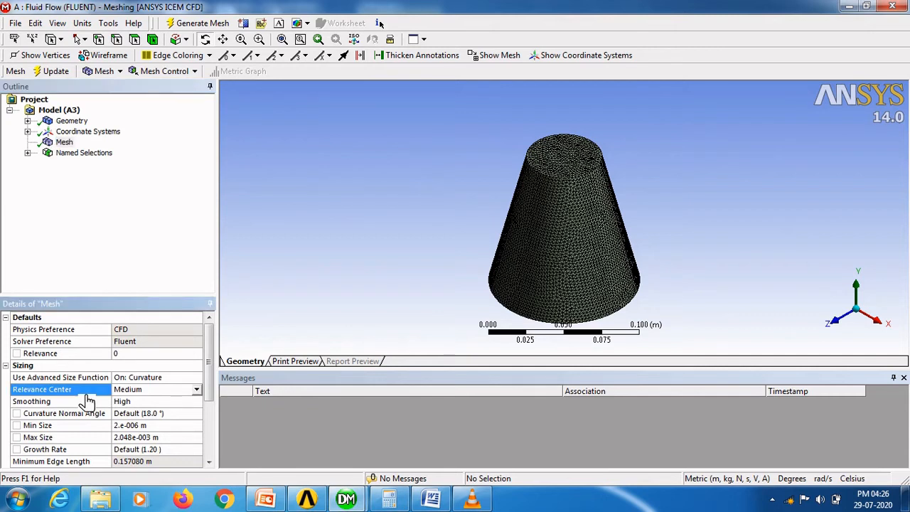
left_click(197, 390)
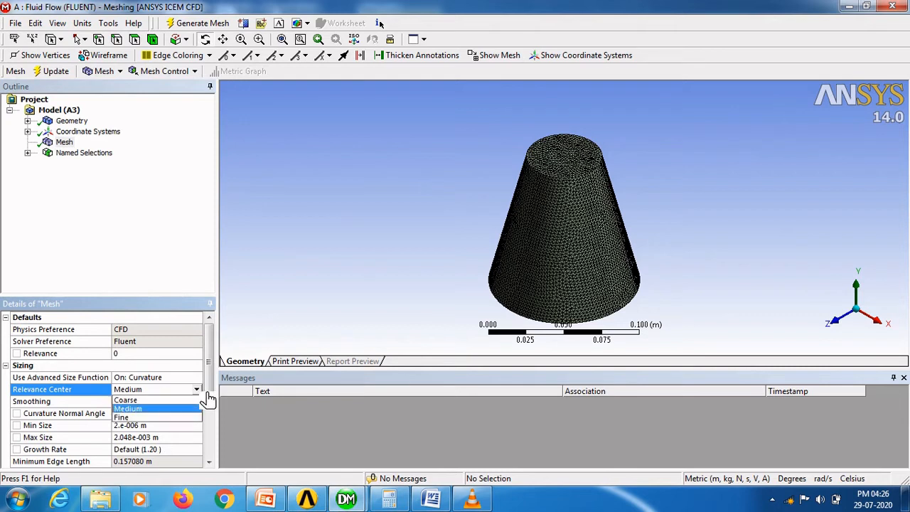
left_click(133, 418)
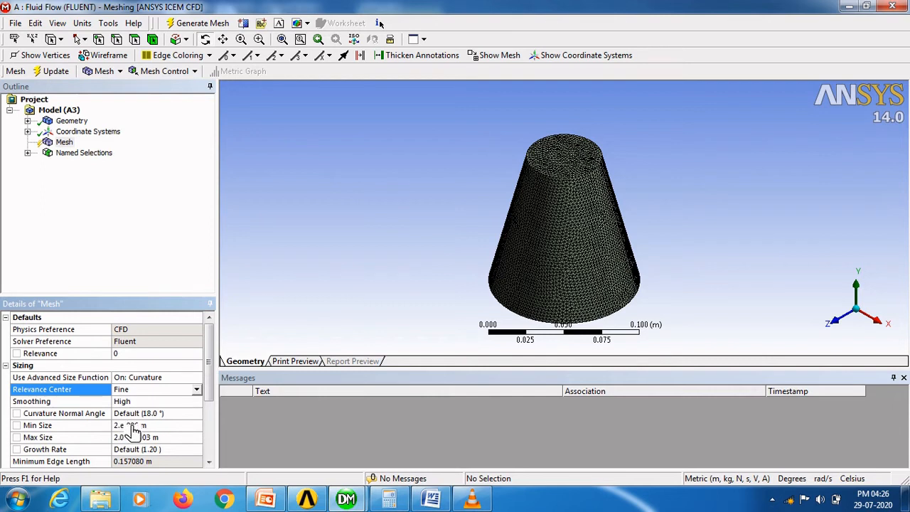
Step: Set the mesh's Min Size to 2e-4 m and update the fine mesh
left_click(130, 425)
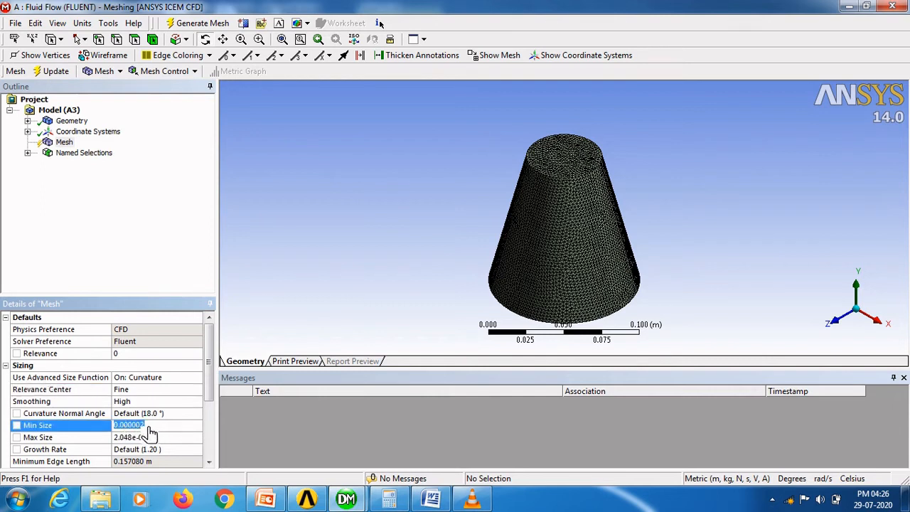
left_click(150, 430)
key("BackSpace")
key("BackSpace")
key("BackSpace")
type("2")
left_click(177, 228)
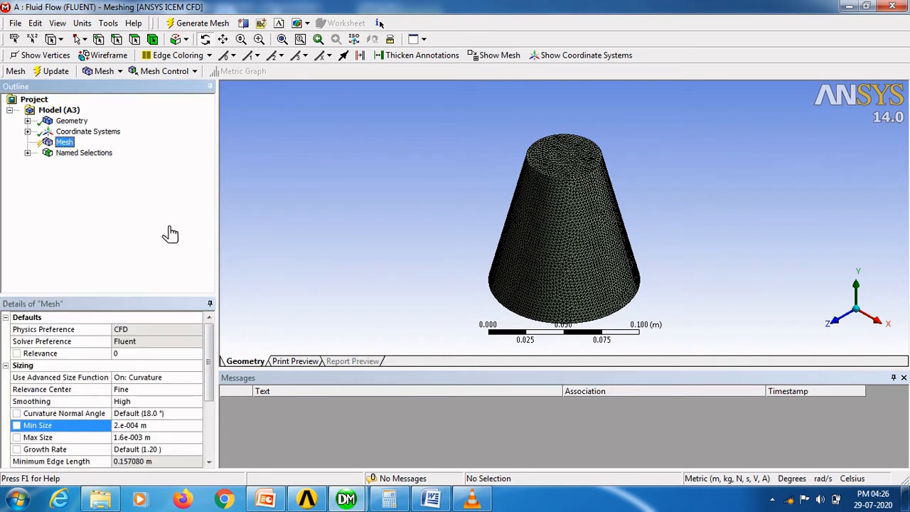
left_click(61, 73)
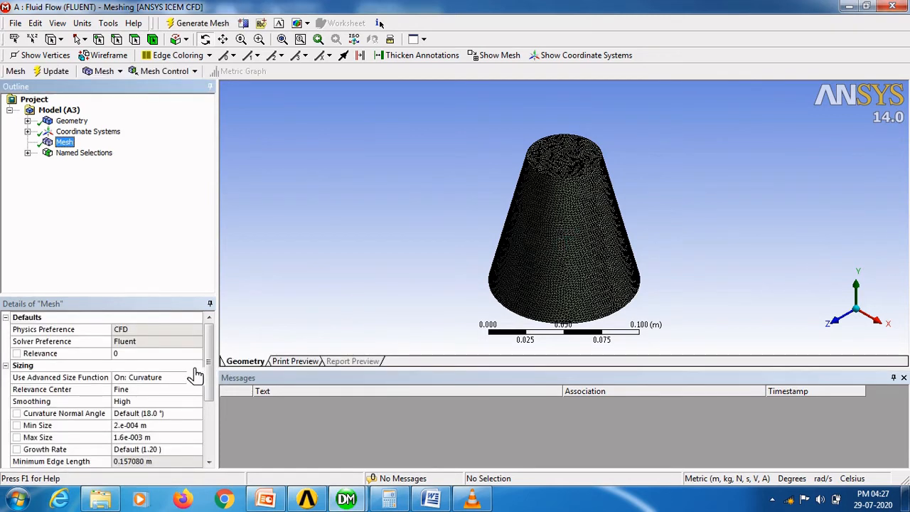
Step: Copy the element count from the mesh statistics and paste it into the Fine row of the grid independence table in Word
scroll(214, 361, "down", 2)
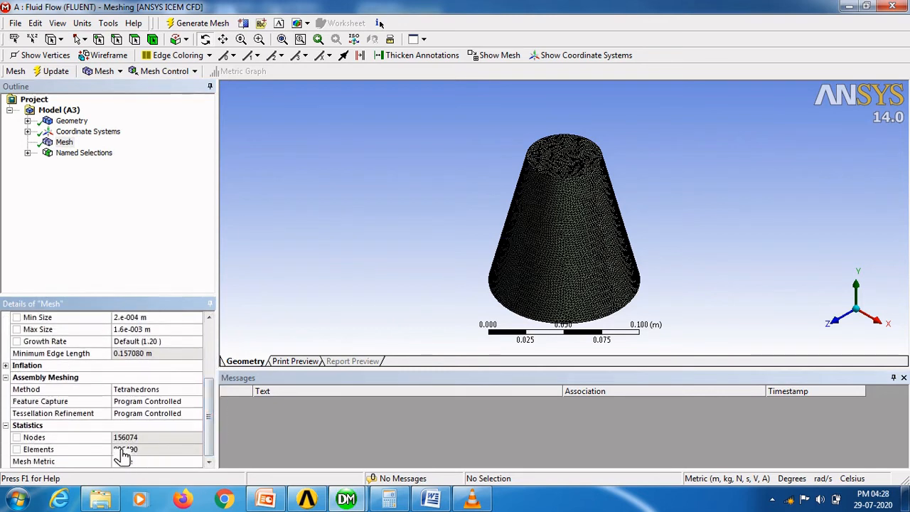
left_click(123, 449)
right_click(122, 452)
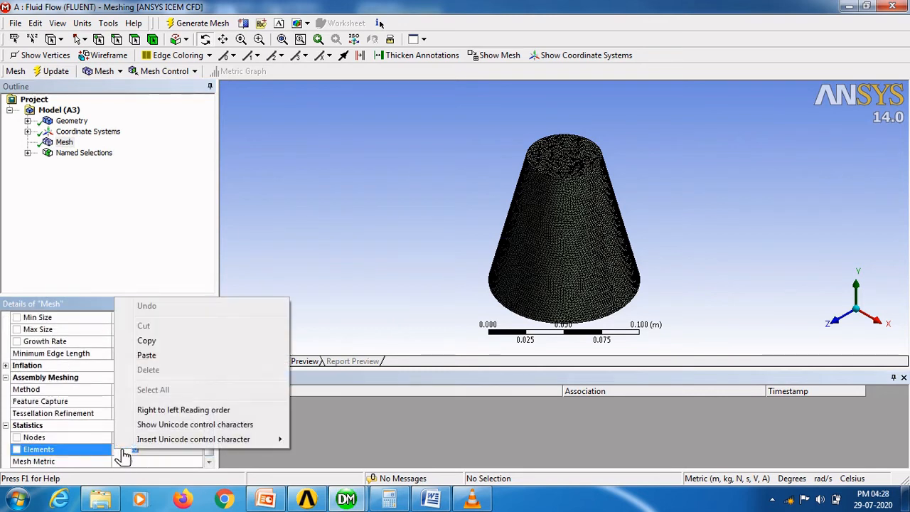
left_click(183, 288)
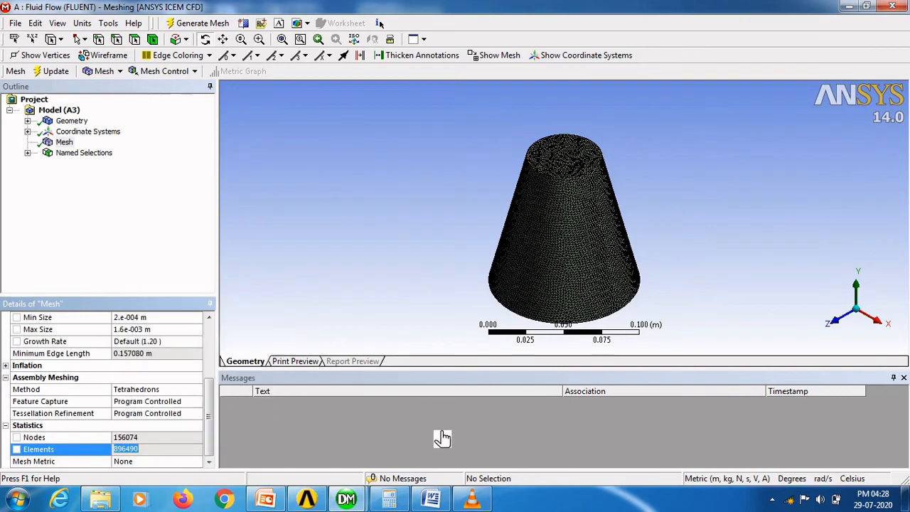
left_click(431, 500)
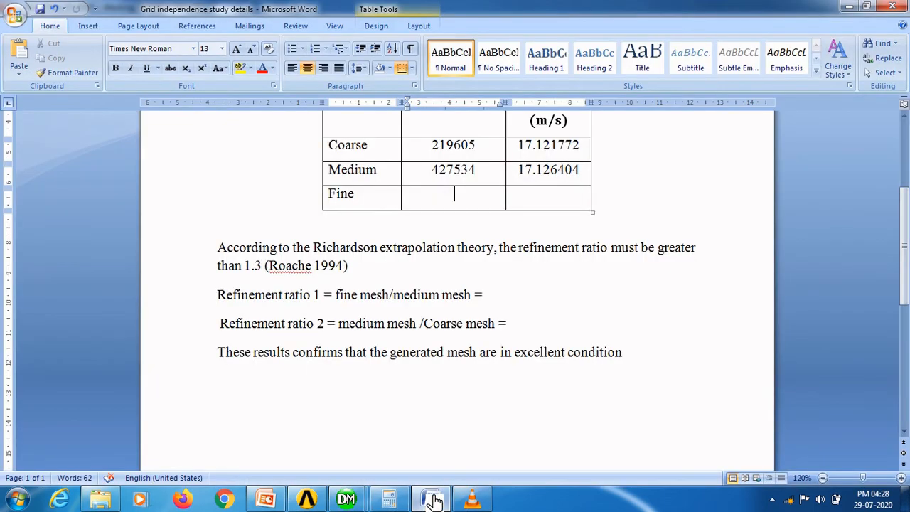
right_click(457, 202)
left_click(466, 231)
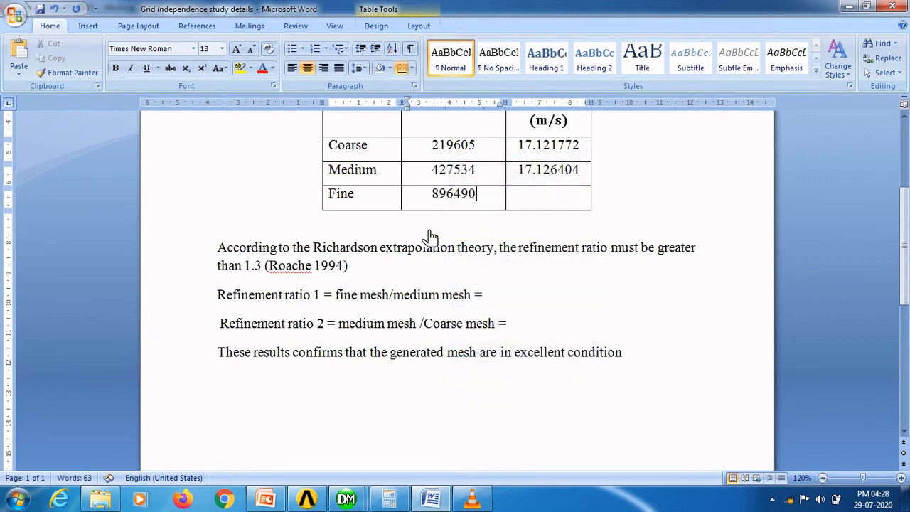
left_click_drag(341, 197, 466, 197)
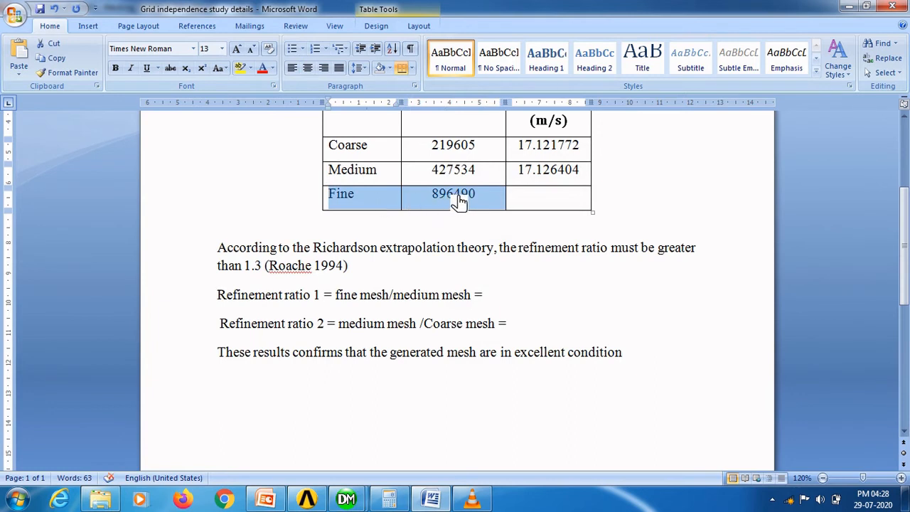
left_click(528, 203)
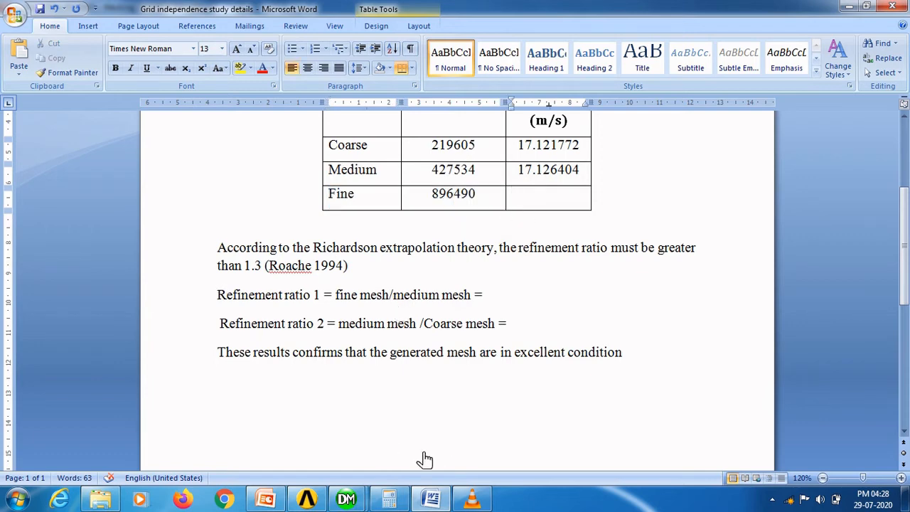
Step: Switch to Workbench, open the Setup component, launch FLUENT with Double Precision enabled, and maximize its window
left_click(310, 501)
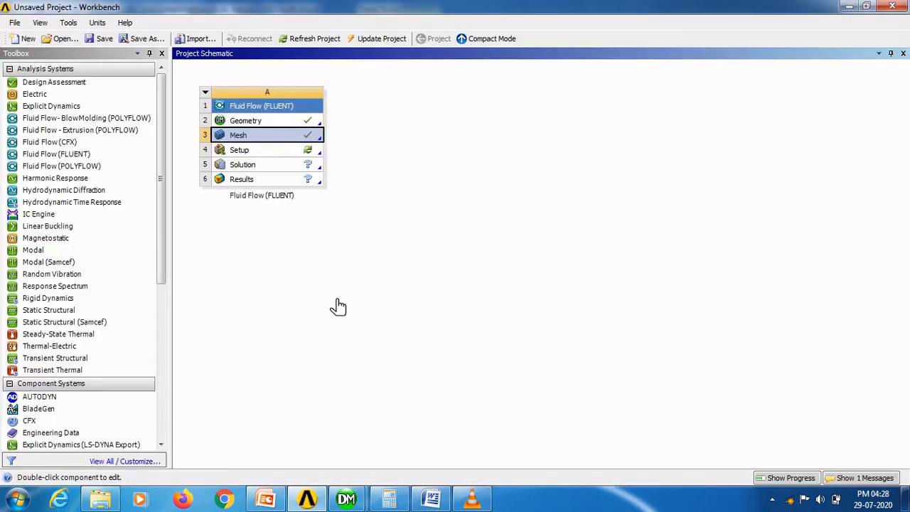
double_click(260, 152)
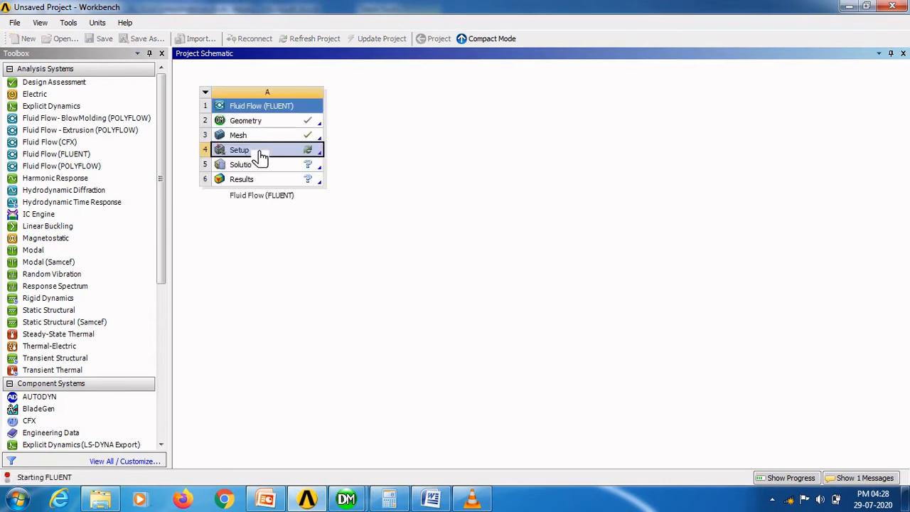
left_click(254, 158)
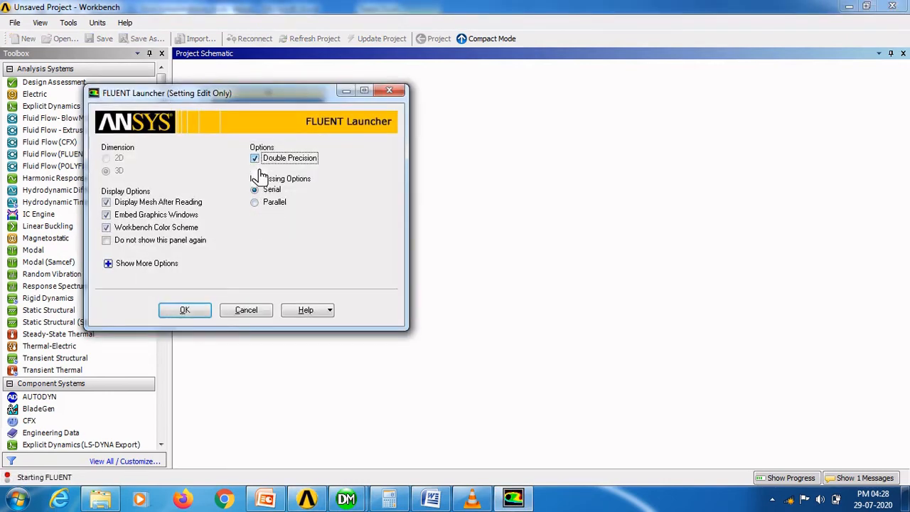
left_click(199, 313)
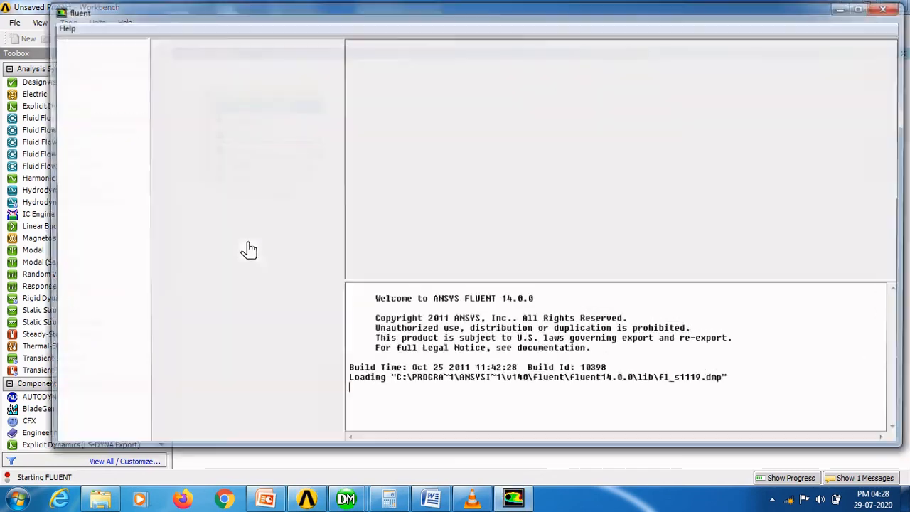
left_click(866, 9)
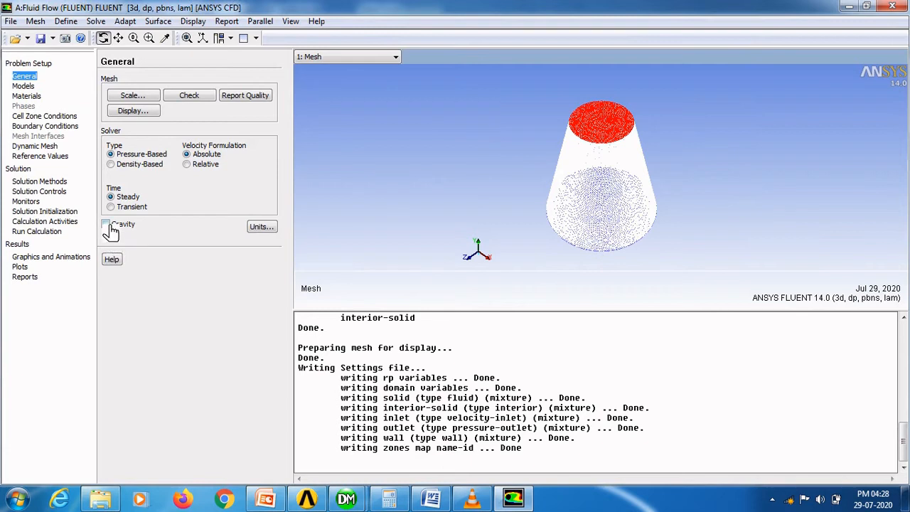
Step: Enable gravity and set the Y gravitational acceleration to 9.81 m/s2
left_click(106, 224)
double_click(145, 275)
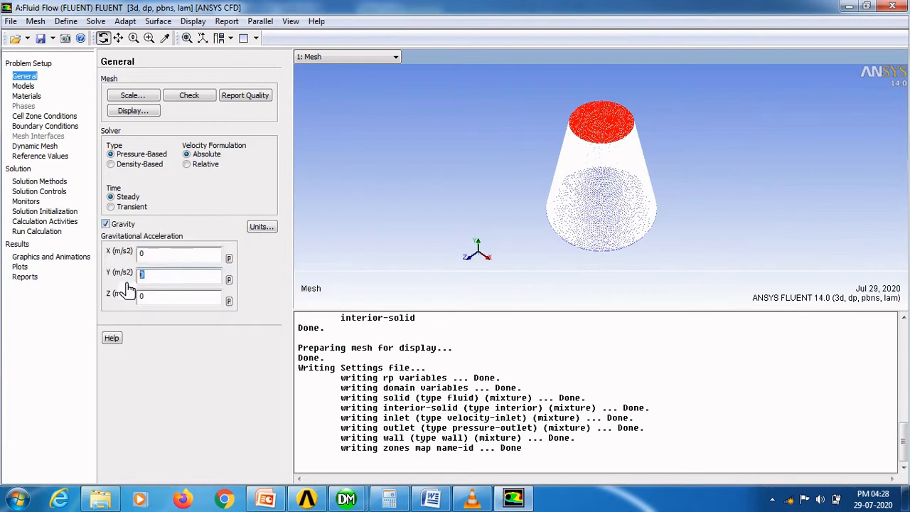
type("9.81")
Step: Set the viscous model to k-epsilon (2 eqn) with the Standard model and Standard Wall Functions
left_click(30, 86)
double_click(122, 107)
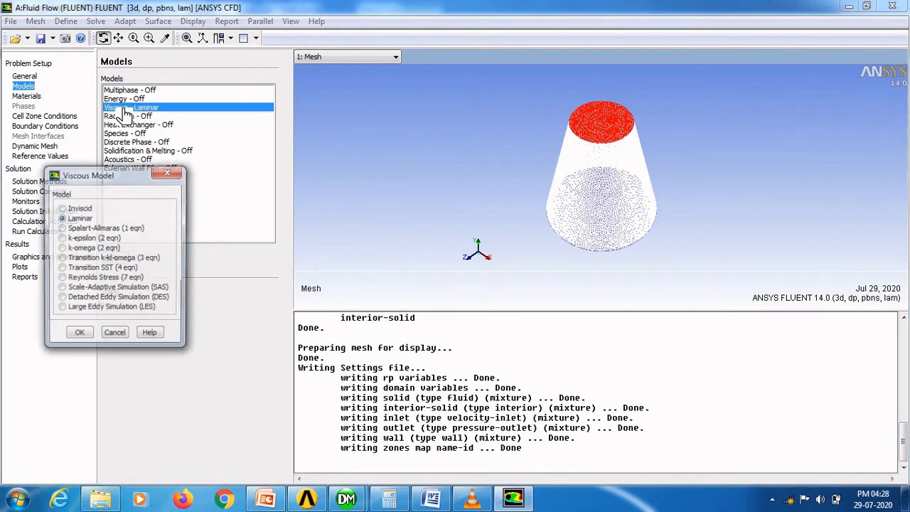
left_click(72, 238)
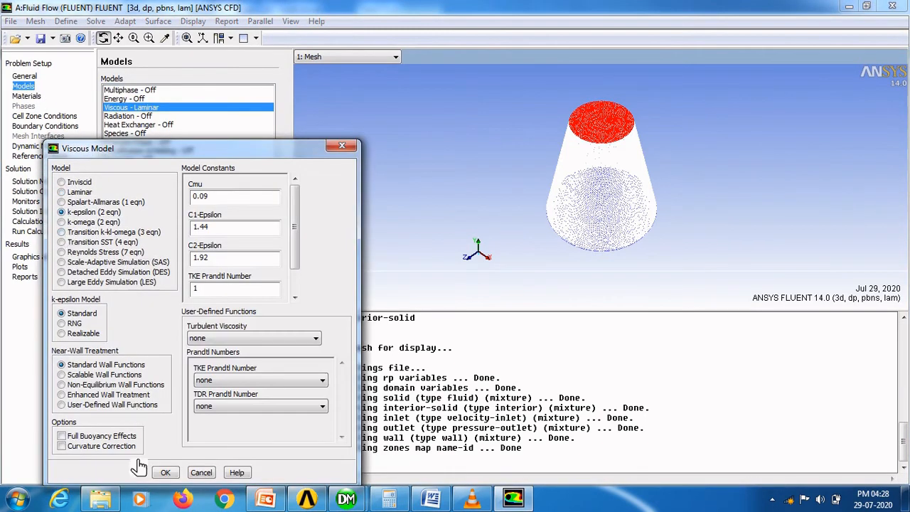
left_click(162, 472)
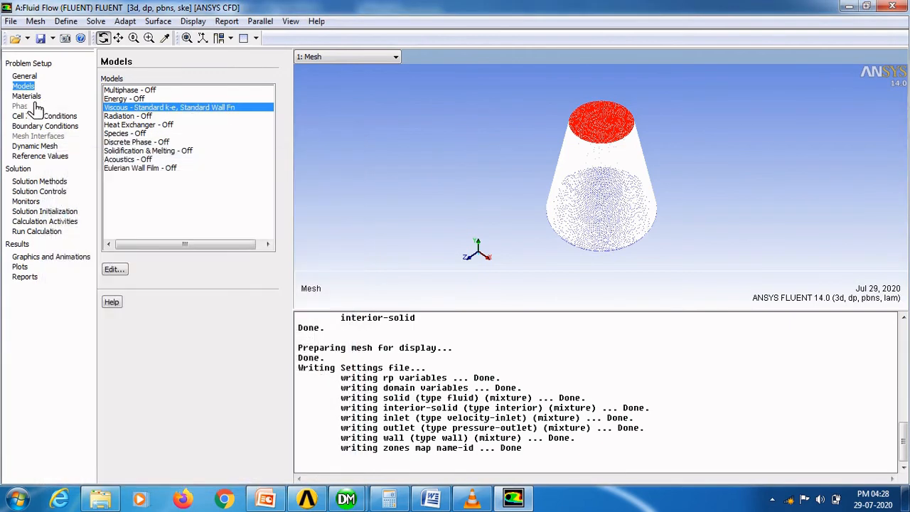
Step: Add the fluid material water-liquid (h2o<l>) from the FLUENT database to the case
left_click(31, 97)
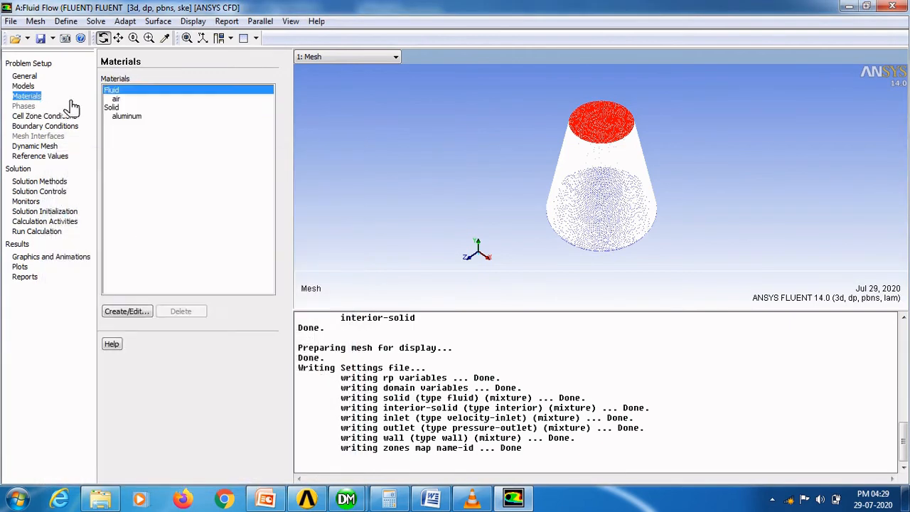
left_click(143, 313)
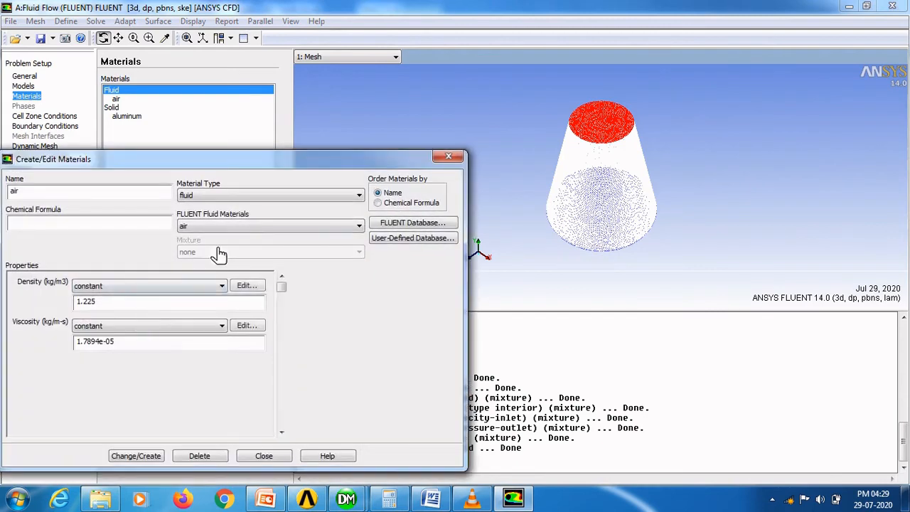
left_click(413, 222)
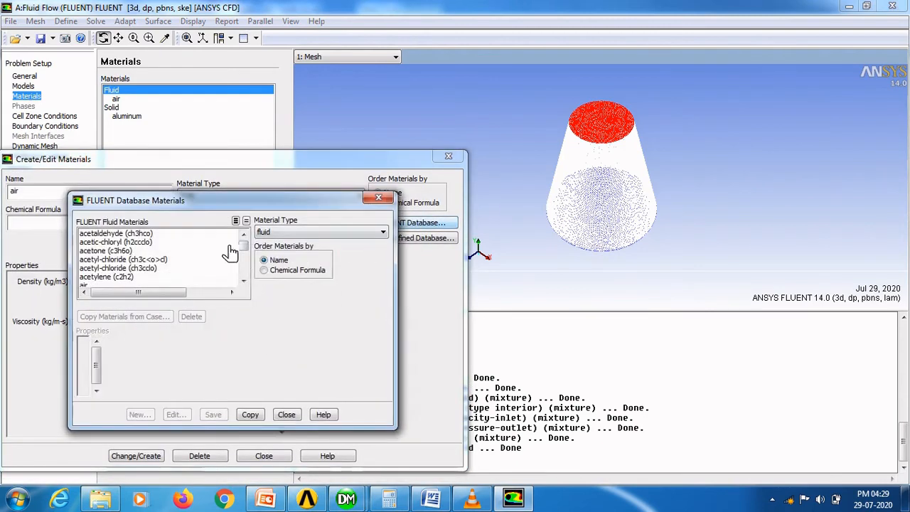
left_click_drag(243, 250, 252, 288)
left_click(108, 259)
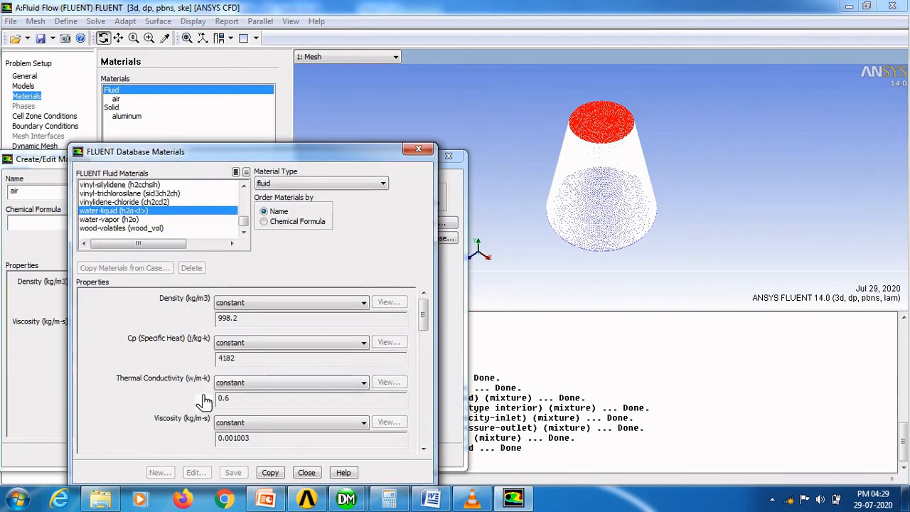
left_click(270, 473)
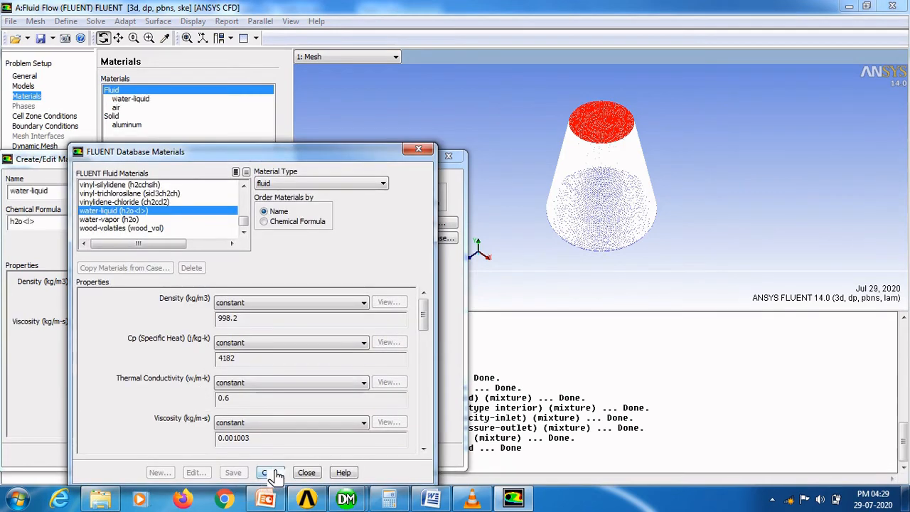
left_click(307, 472)
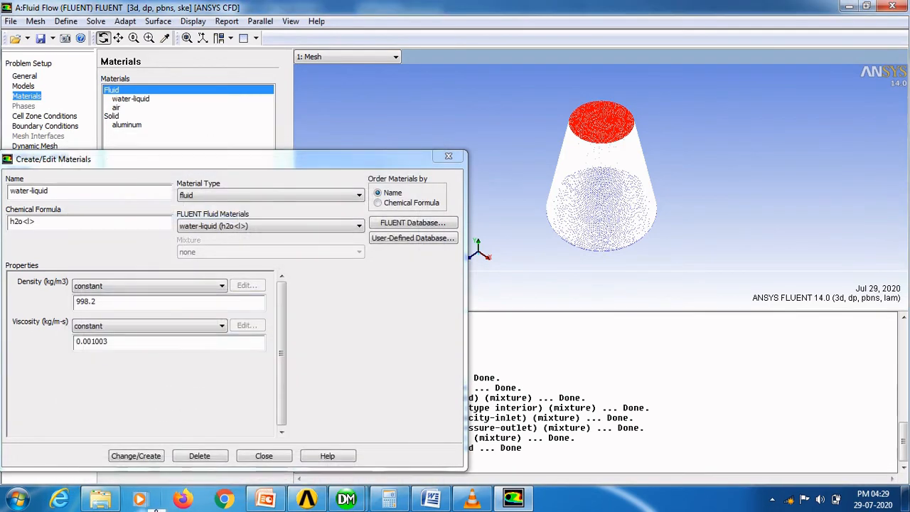
left_click(155, 461)
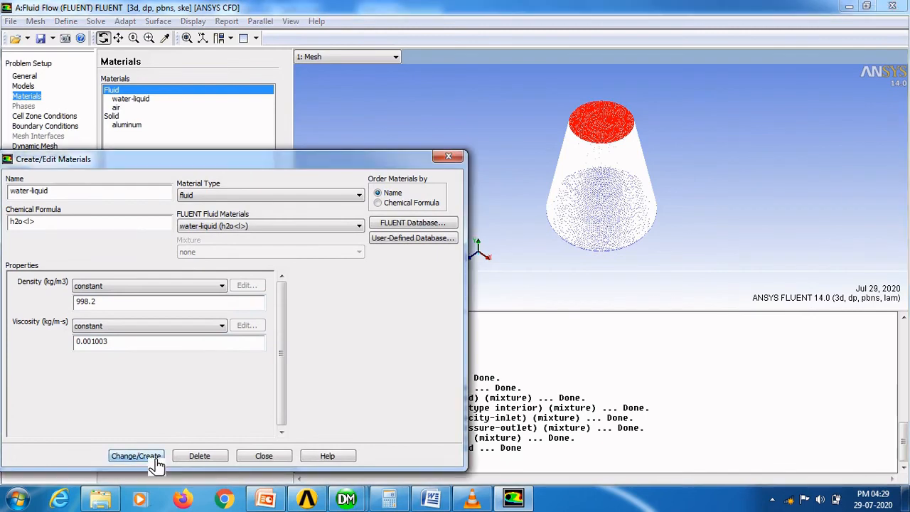
left_click(259, 459)
Step: Assign water-liquid as the material of the cell zone named solid
left_click(45, 117)
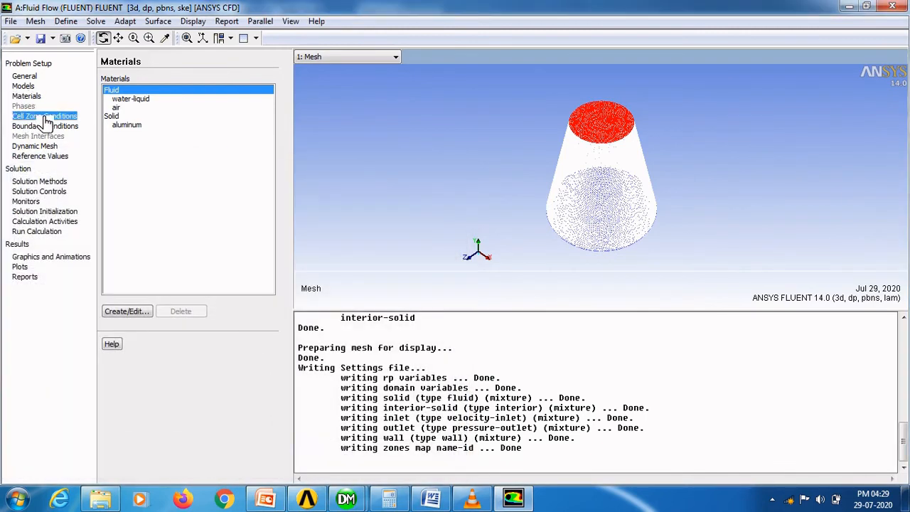
left_click(128, 290)
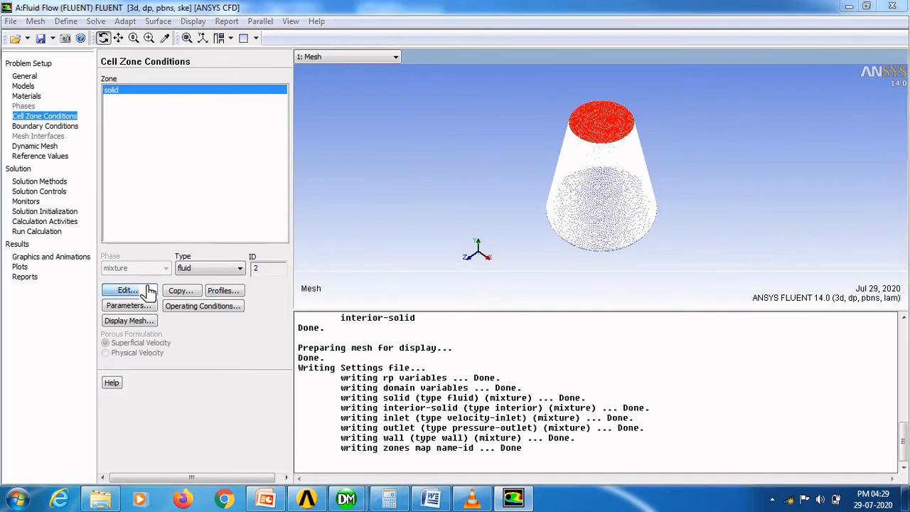
left_click(146, 117)
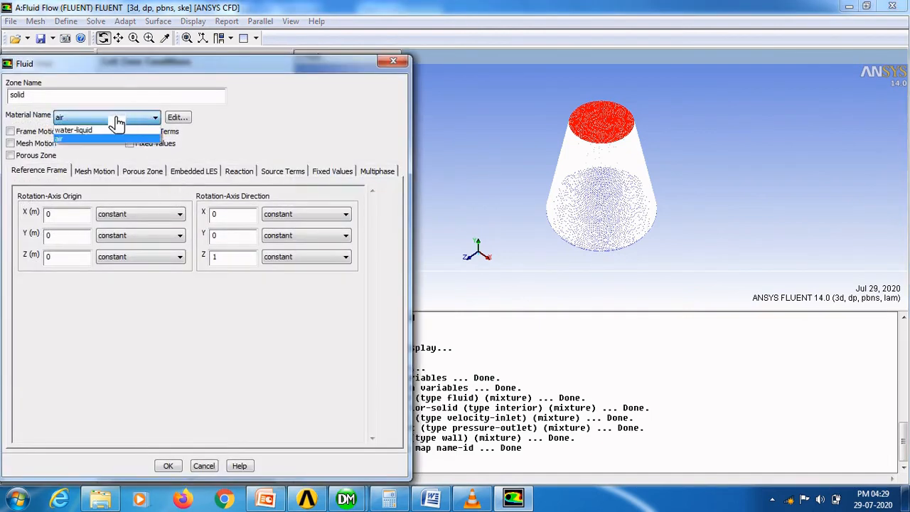
left_click(102, 131)
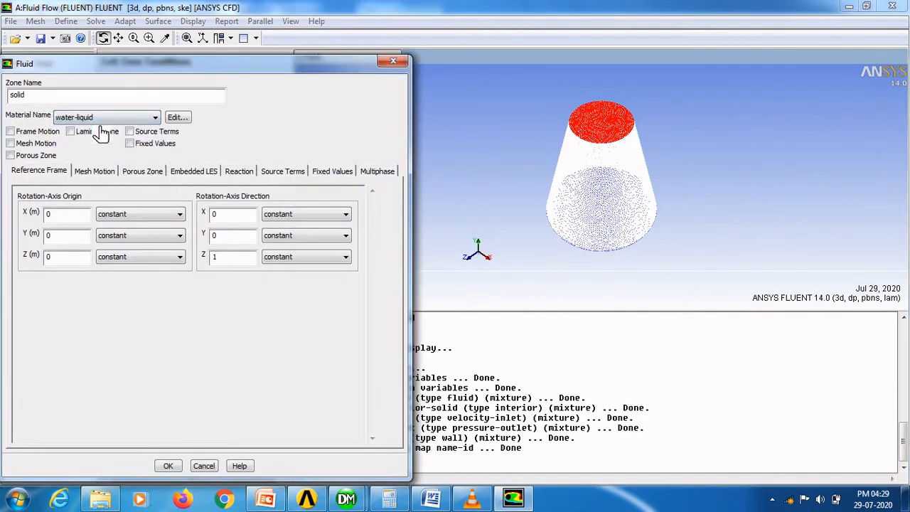
left_click(172, 467)
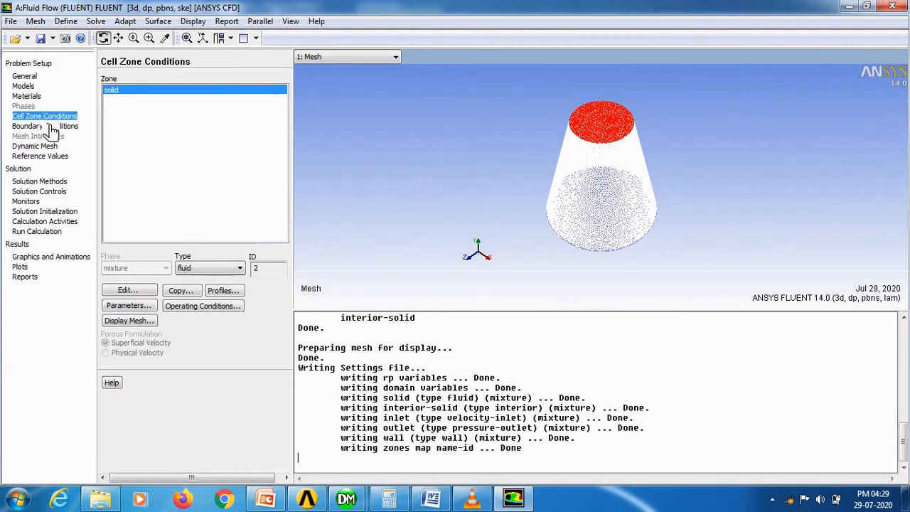
Step: Set the inlet velocity magnitude to 10 m/s and its turbulence to Intensity and Hydraulic Diameter with a 0.1 m hydraulic diameter
left_click(49, 127)
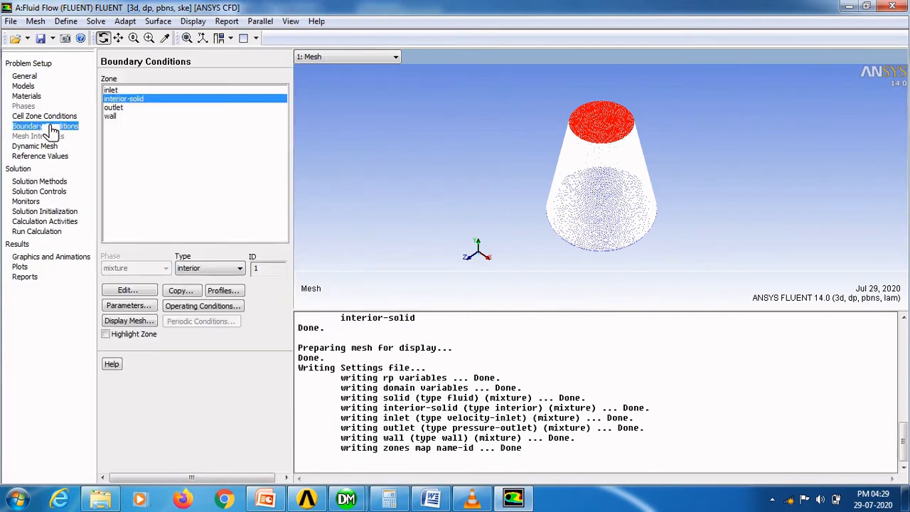
left_click(123, 91)
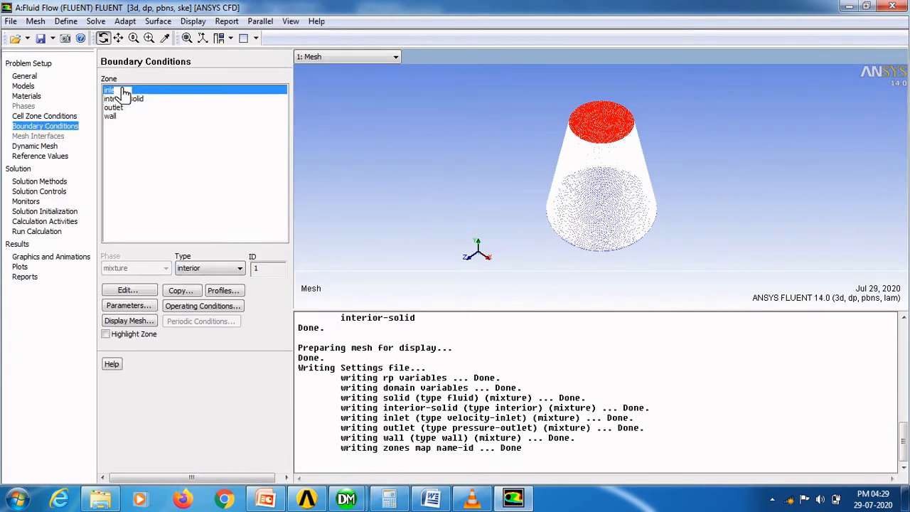
left_click(128, 290)
double_click(153, 276)
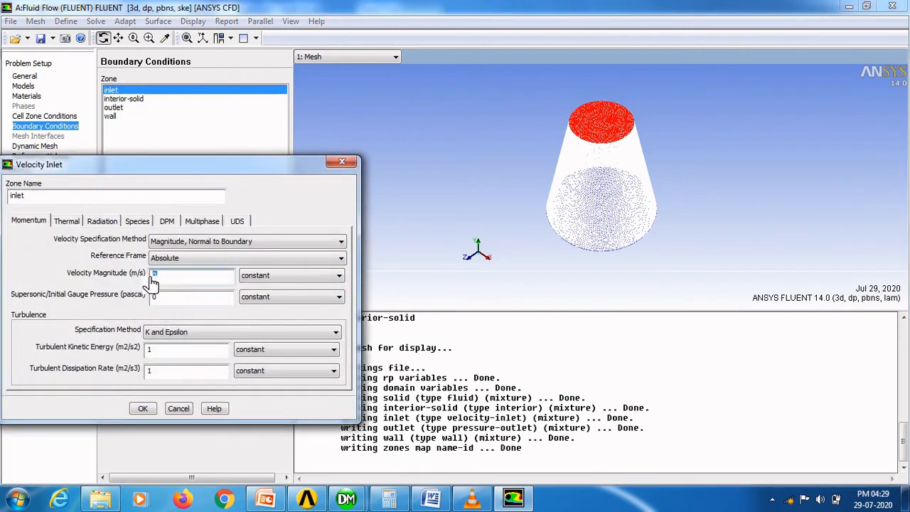
left_click(213, 332)
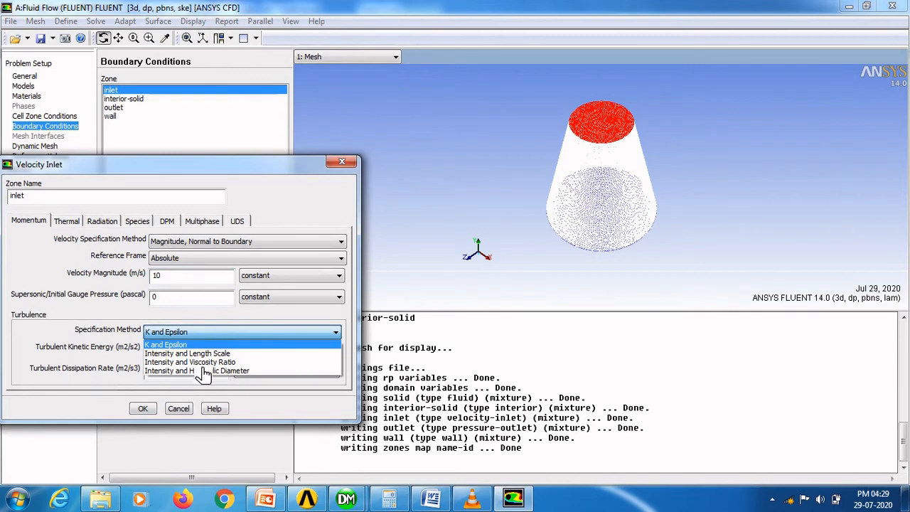
left_click(203, 370)
double_click(260, 375)
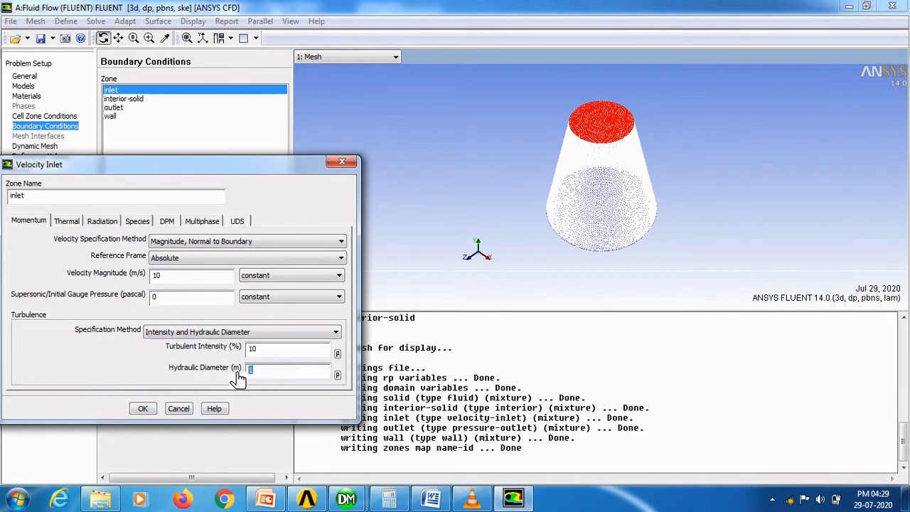
type("0.1")
left_click(142, 408)
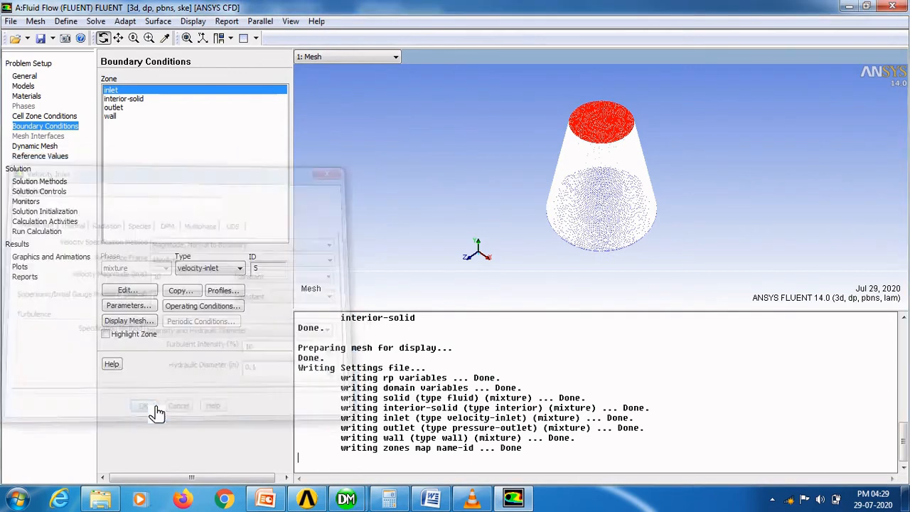
Step: Set the pressure outlet's turbulence specification to Intensity and Hydraulic Diameter with a backflow hydraulic diameter of 0.05 m
left_click(116, 107)
left_click(126, 290)
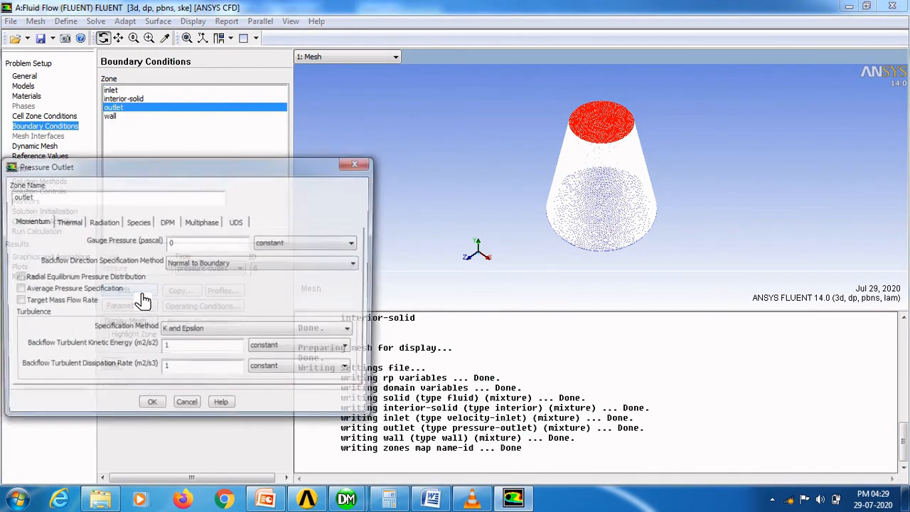
left_click(206, 331)
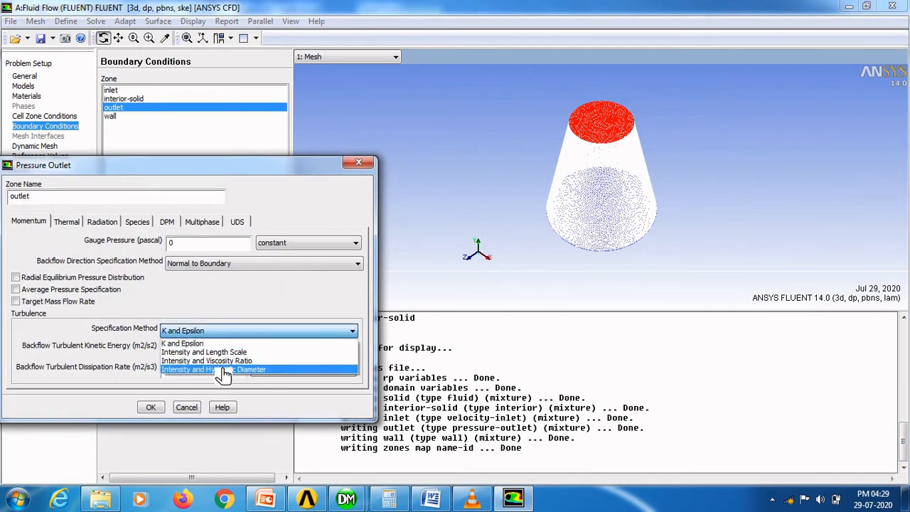
left_click(223, 370)
left_click_drag(263, 377, 228, 377)
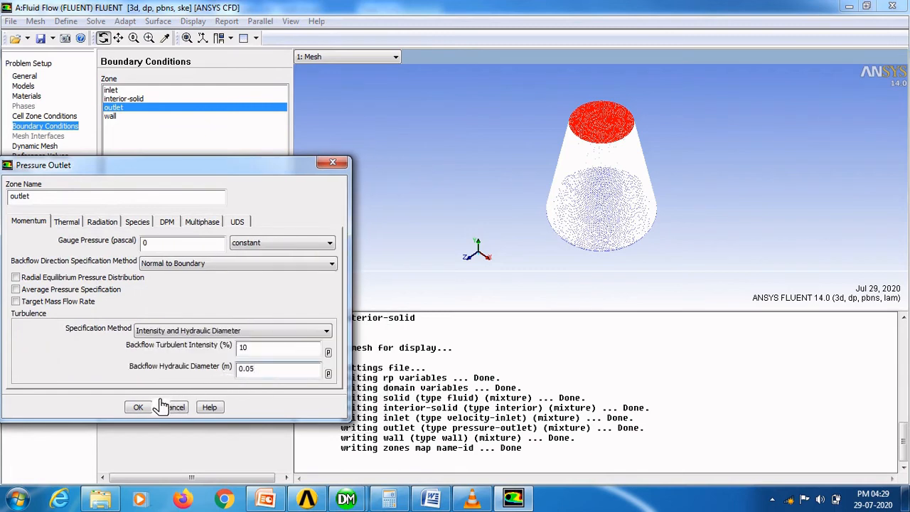
left_click(135, 407)
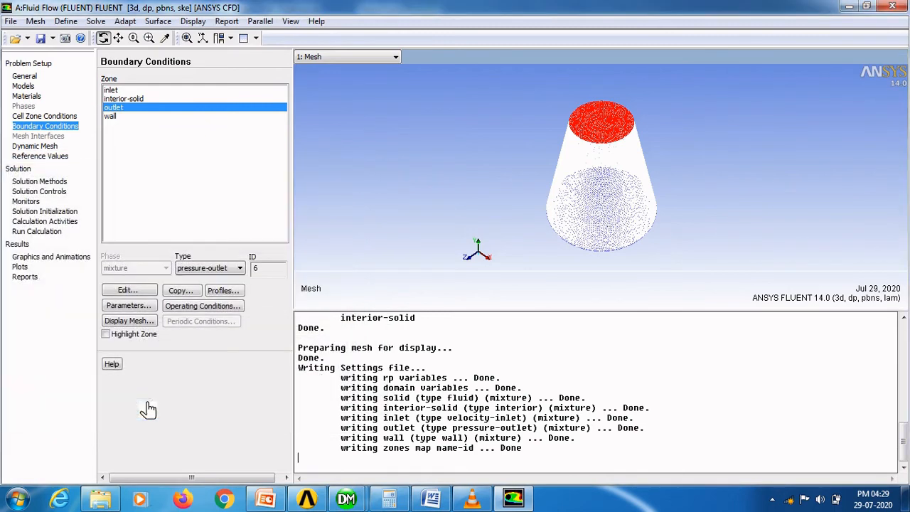
Step: Review the wall zone's boundary settings and accept the default No Slip shear condition
left_click(112, 117)
left_click(132, 295)
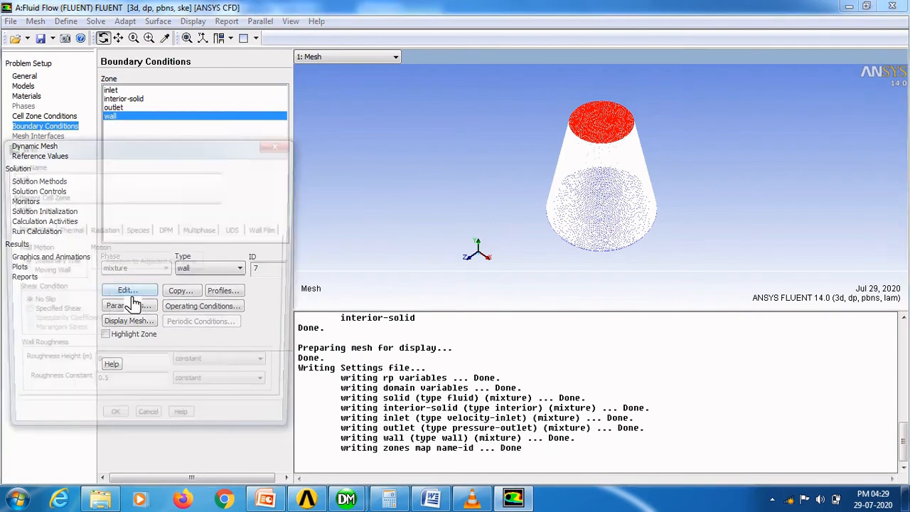
left_click(119, 430)
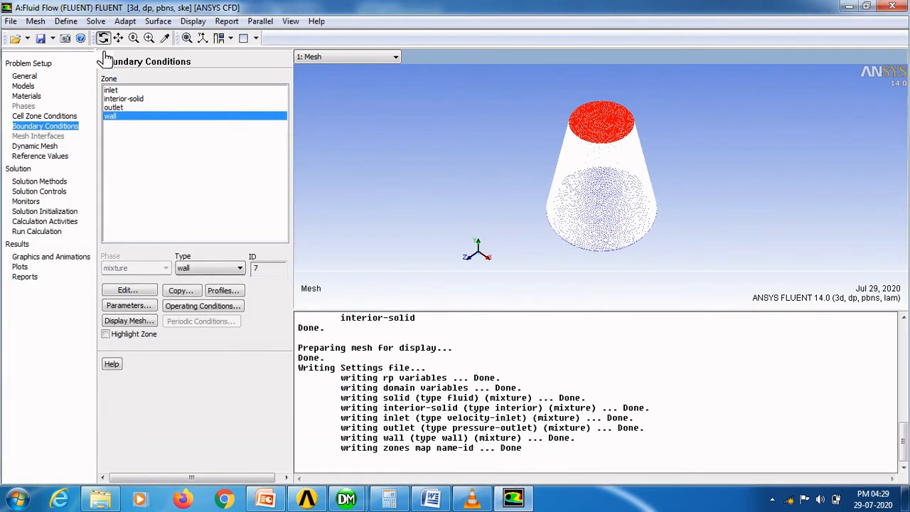
Step: Set the discretization of turbulent kinetic energy and turbulent dissipation rate to Second Order Upwind
left_click(56, 181)
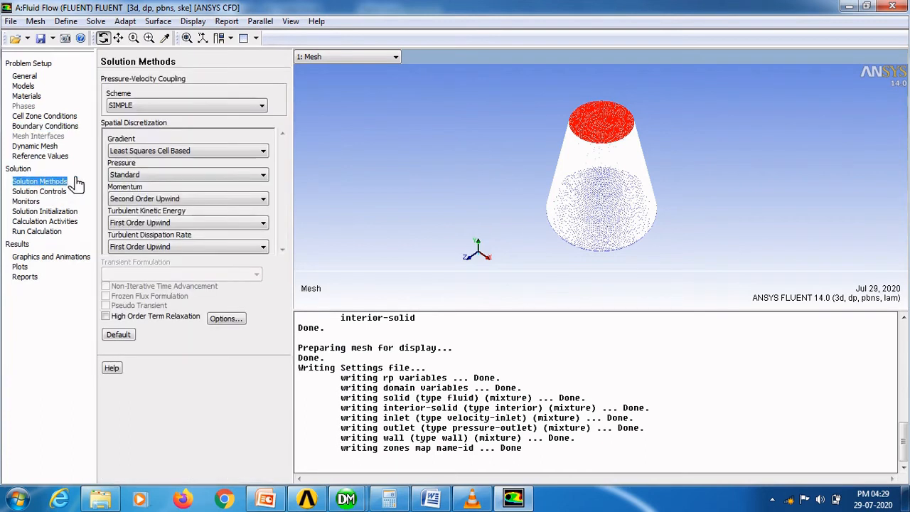
left_click(165, 222)
left_click(165, 242)
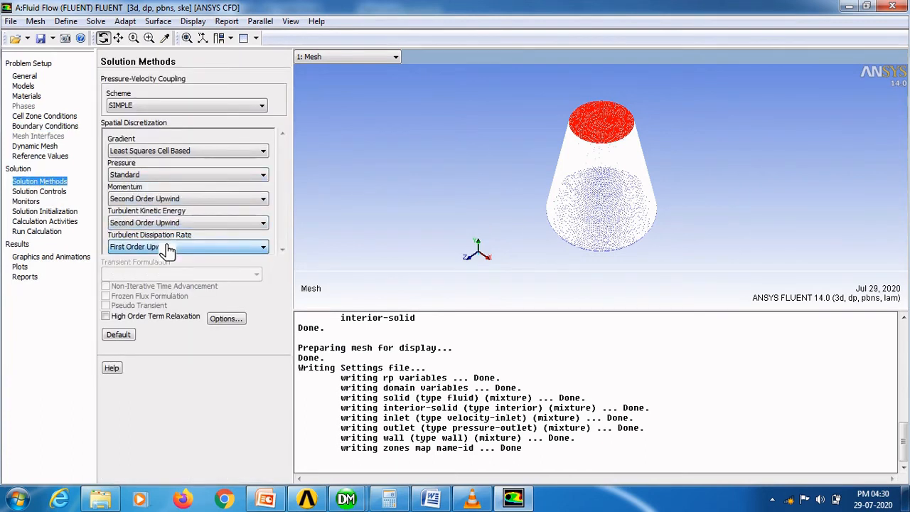
left_click(169, 248)
left_click(171, 269)
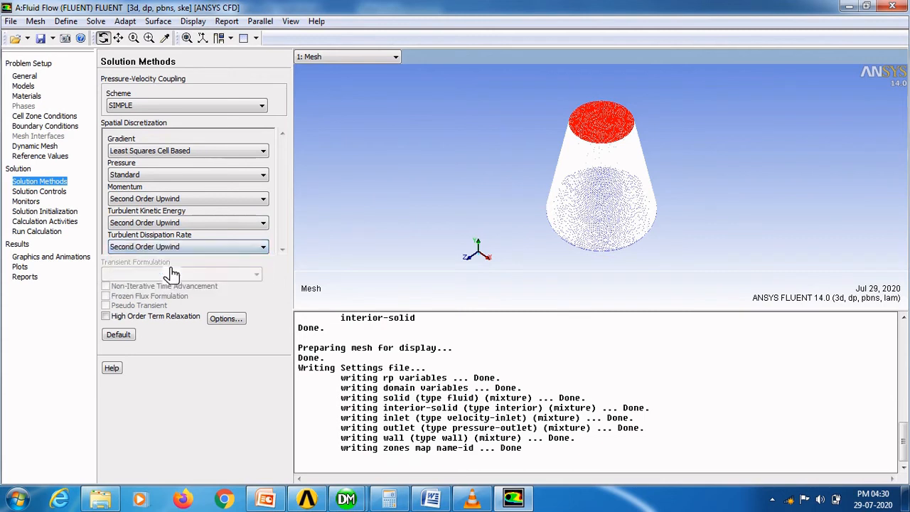
Step: Initialize the solution with Standard Initialization, computing the initial values from the inlet
left_click(60, 213)
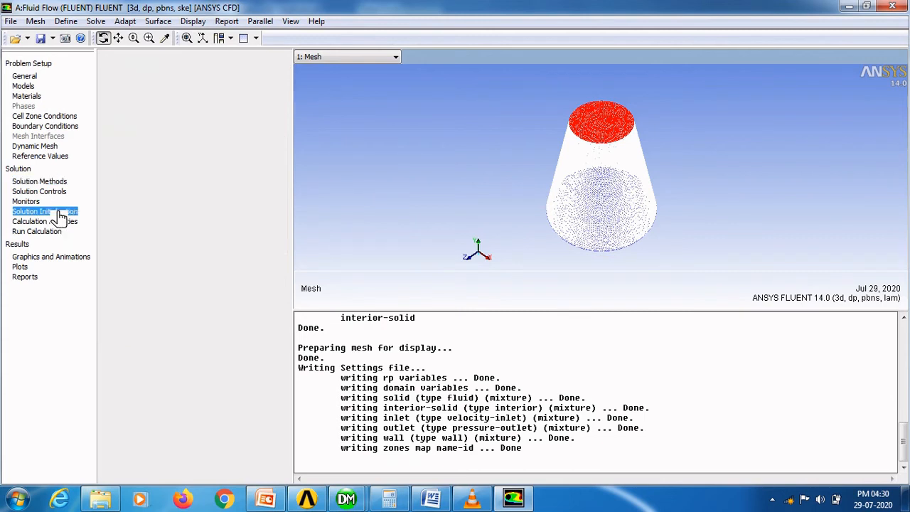
left_click(113, 103)
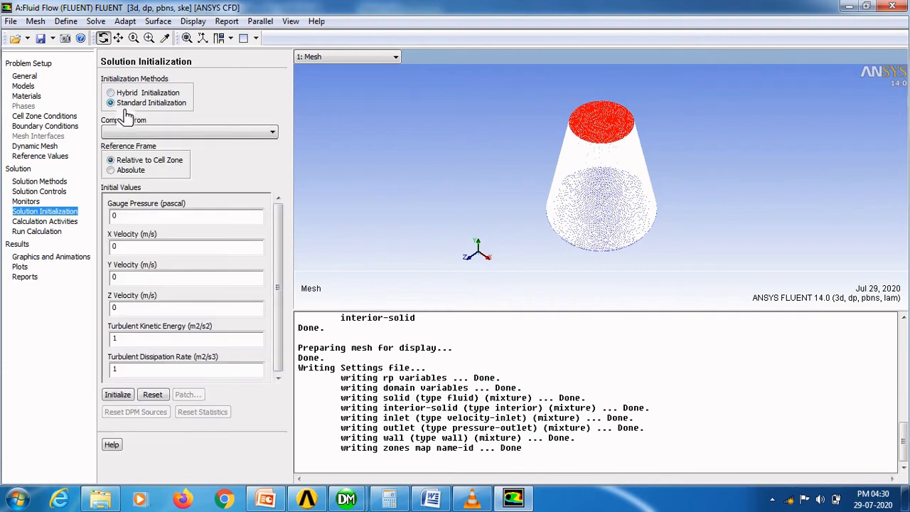
left_click(146, 135)
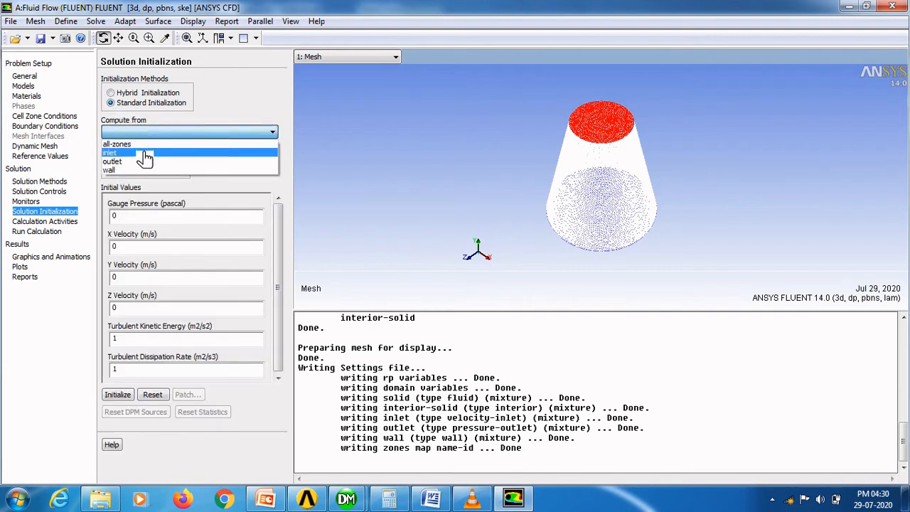
left_click(142, 153)
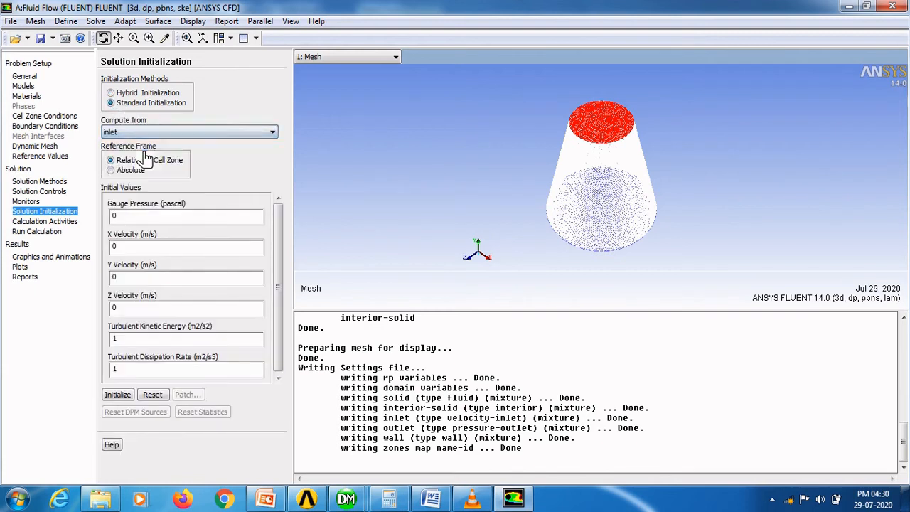
left_click(124, 395)
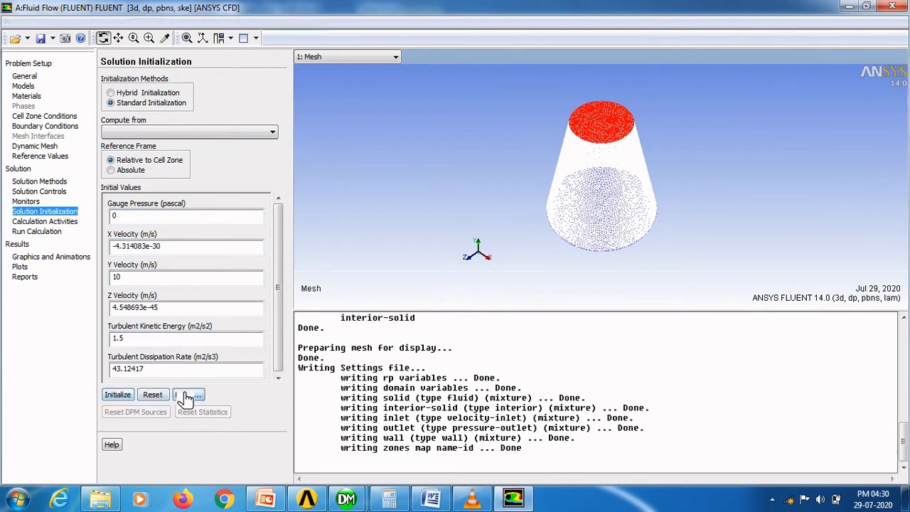
Step: Patch the Y Velocity of the zone named solid with a value of 10 m/s
left_click(182, 396)
left_click(263, 326)
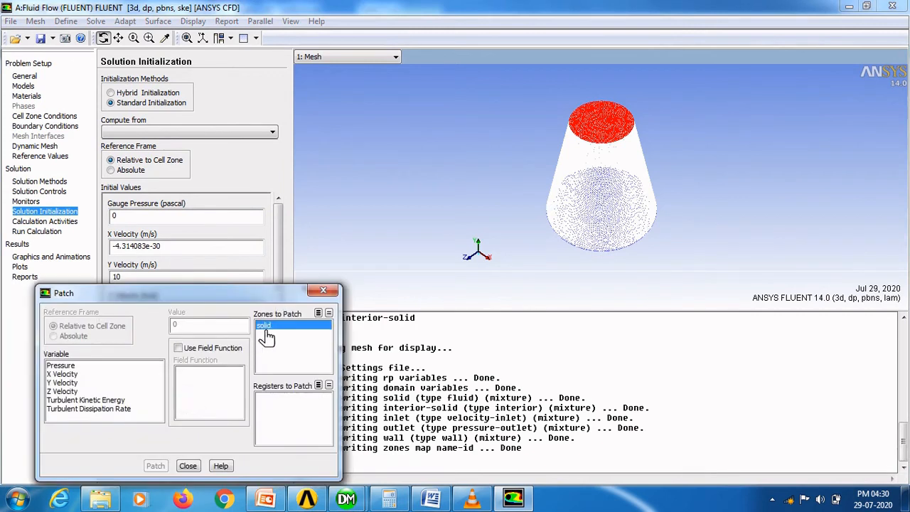
left_click(69, 383)
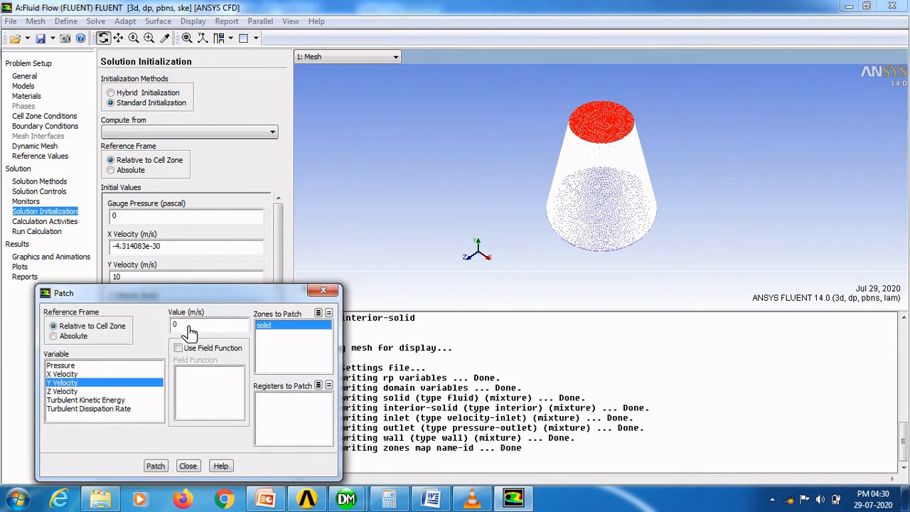
double_click(174, 324)
type("10")
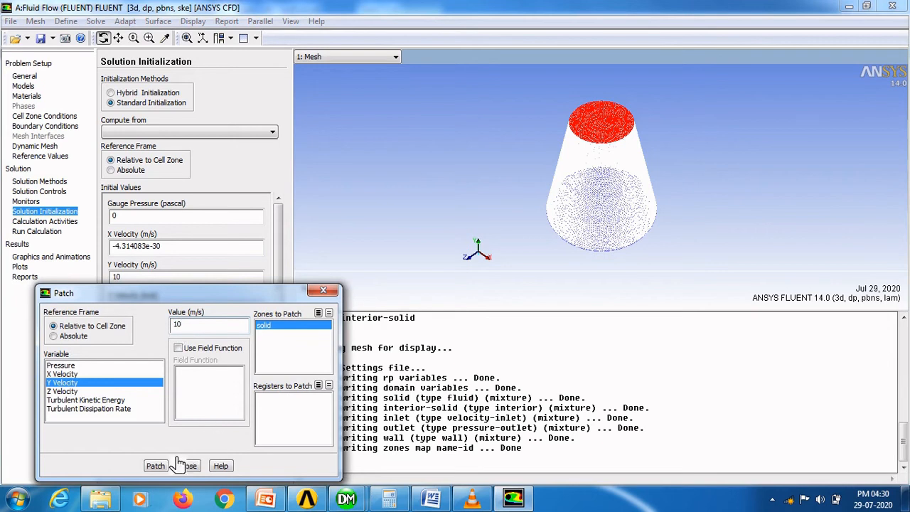
left_click(165, 467)
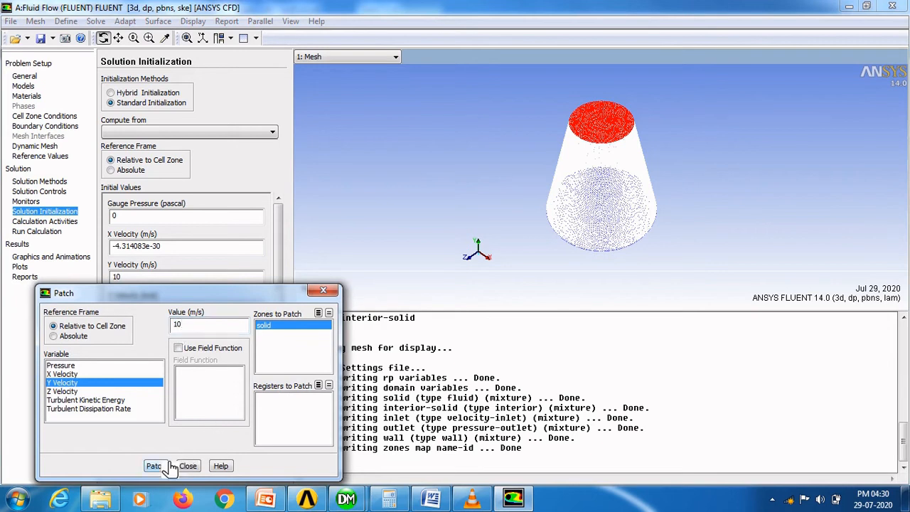
left_click(188, 466)
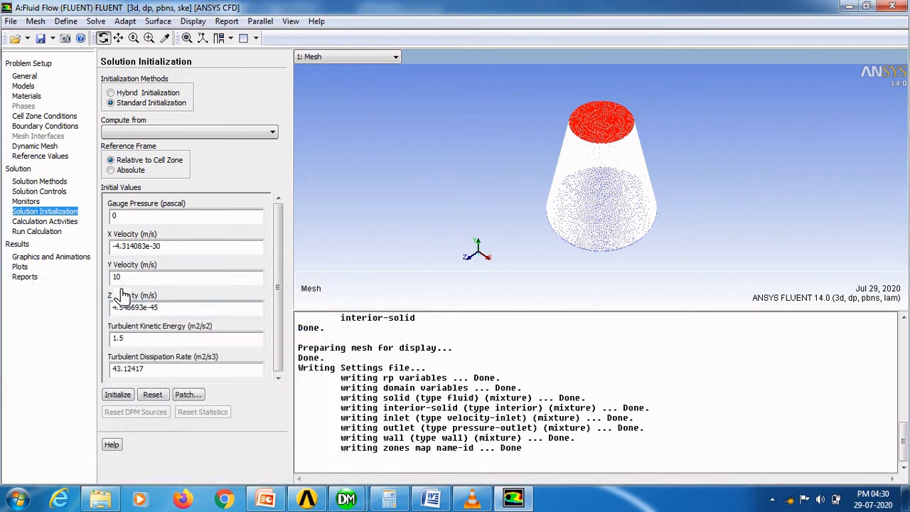
Step: Run the calculation with 200 iterations, check the convergence line in the console and dismiss the completion notice
left_click(54, 235)
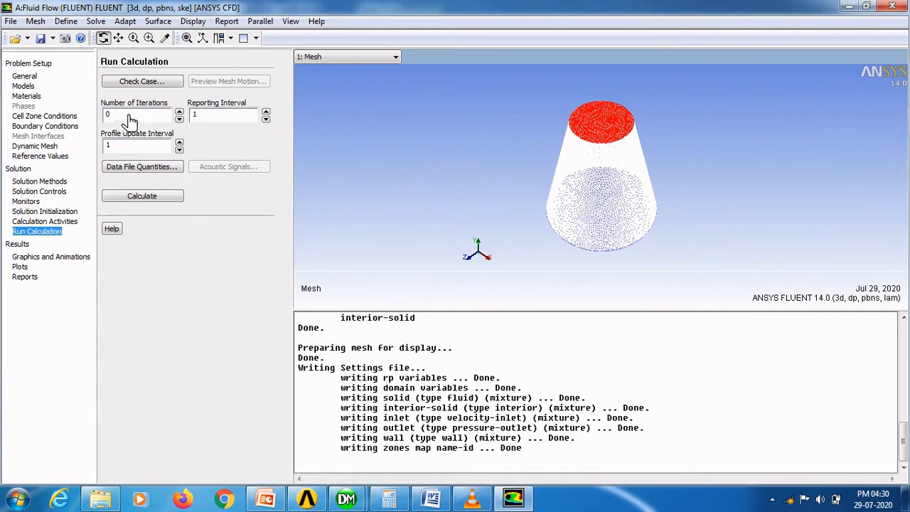
double_click(105, 115)
left_click(152, 200)
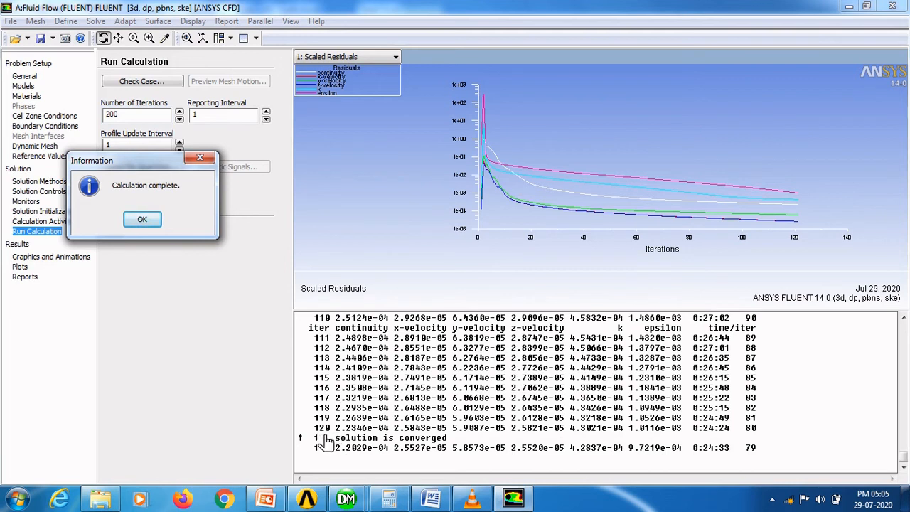
left_click_drag(315, 438, 458, 442)
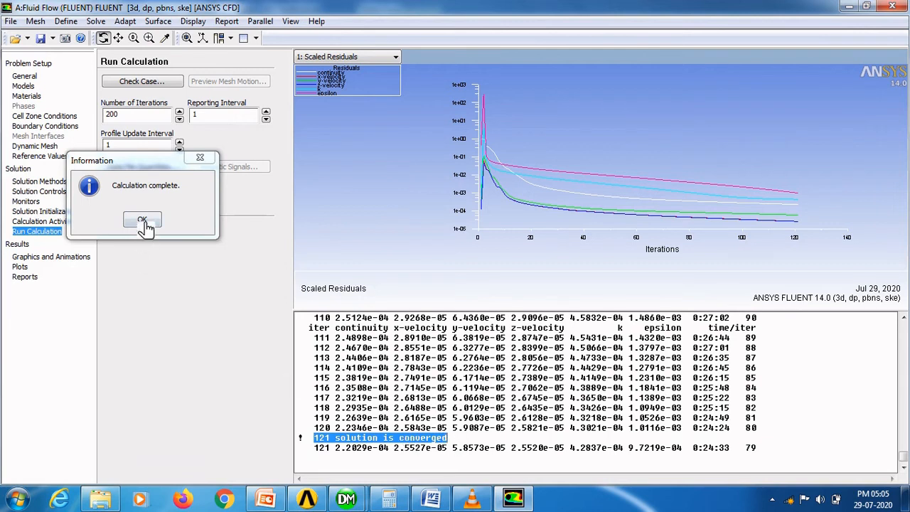
left_click(143, 223)
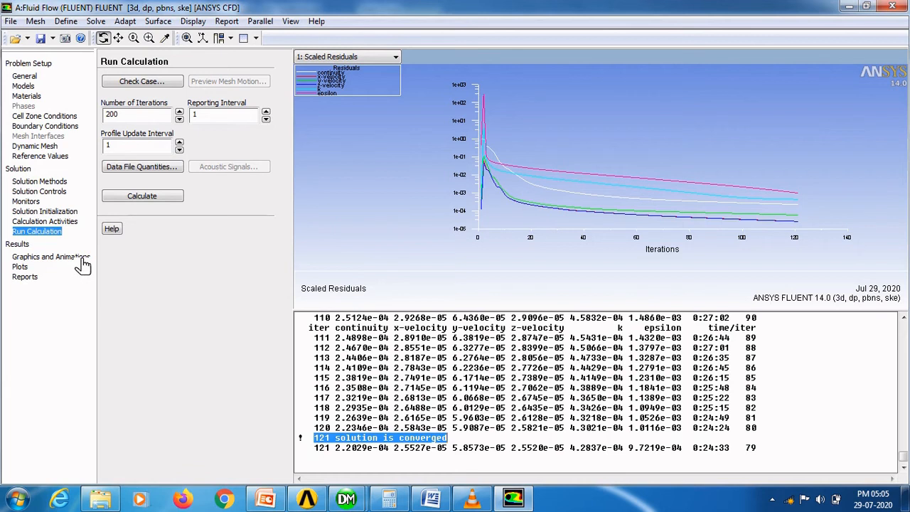
Step: Open the Contours settings and choose Velocity with Y Velocity as the contour variable, dismissing any error notice
left_click(50, 257)
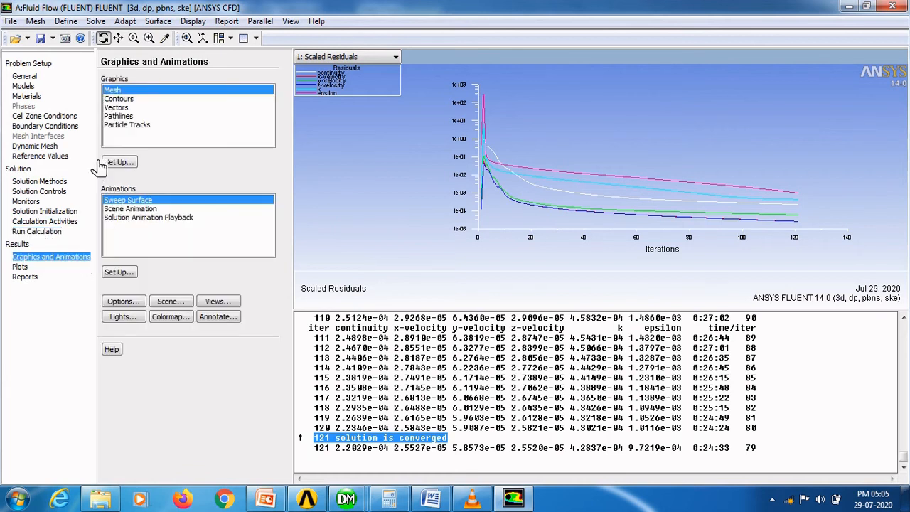
left_click(122, 99)
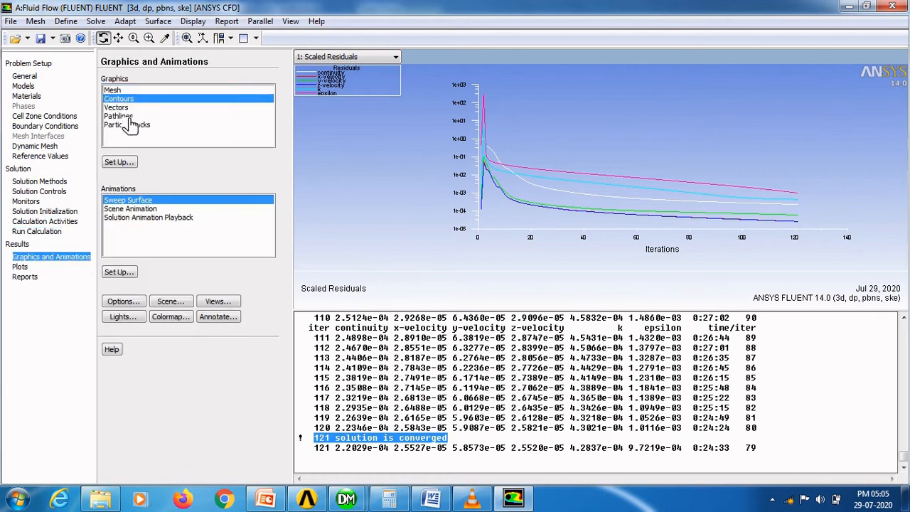
left_click(127, 163)
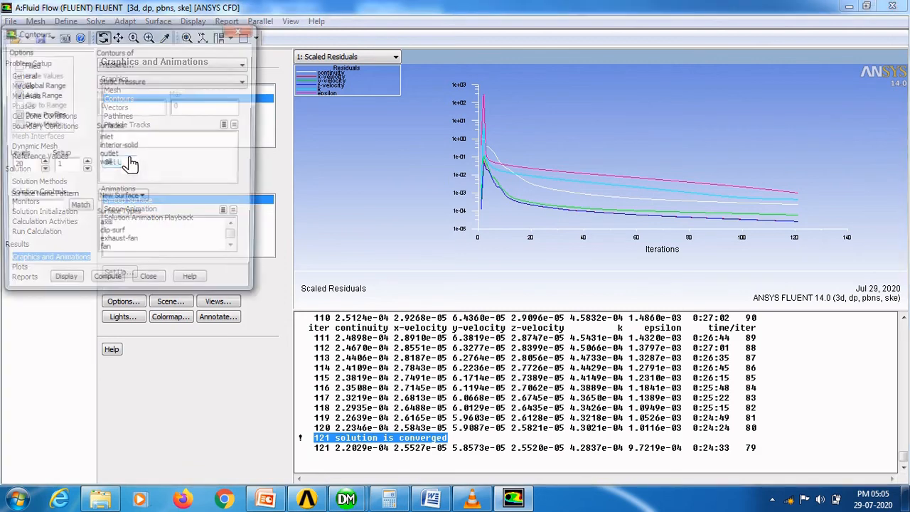
left_click(127, 64)
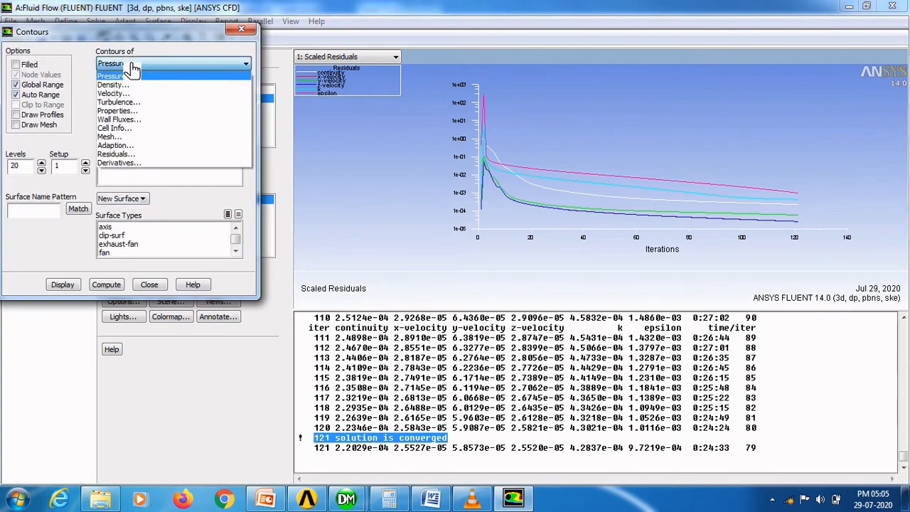
left_click(128, 93)
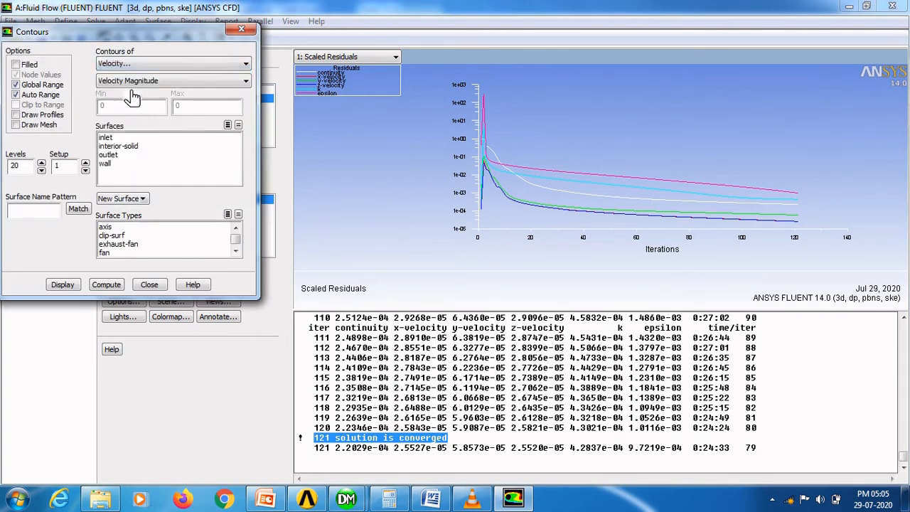
left_click(138, 81)
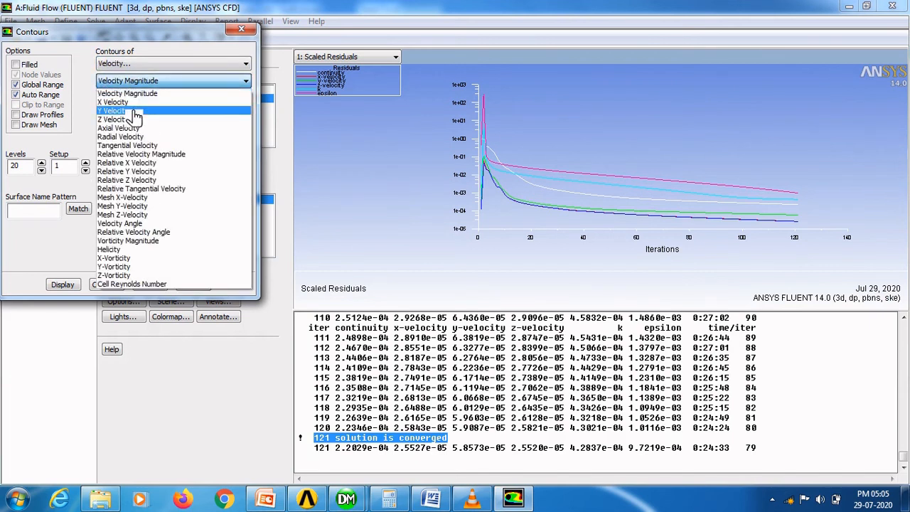
left_click(134, 112)
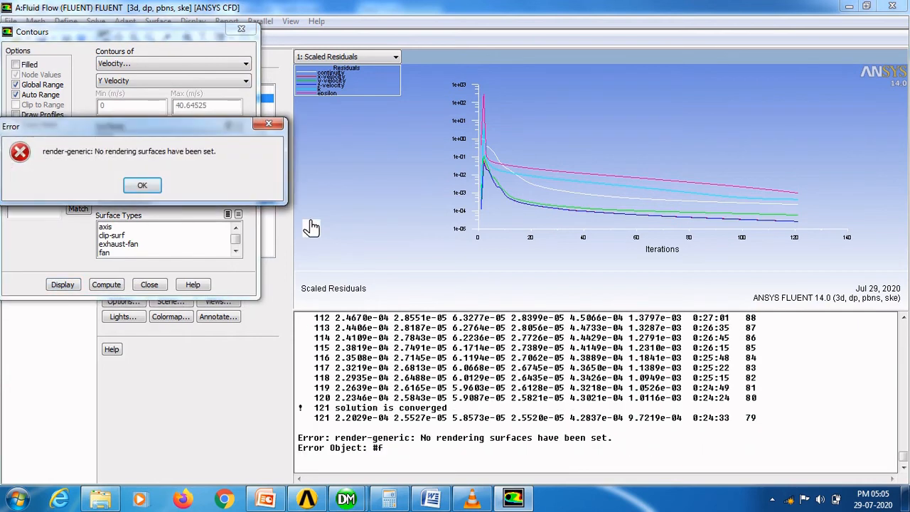
left_click(142, 185)
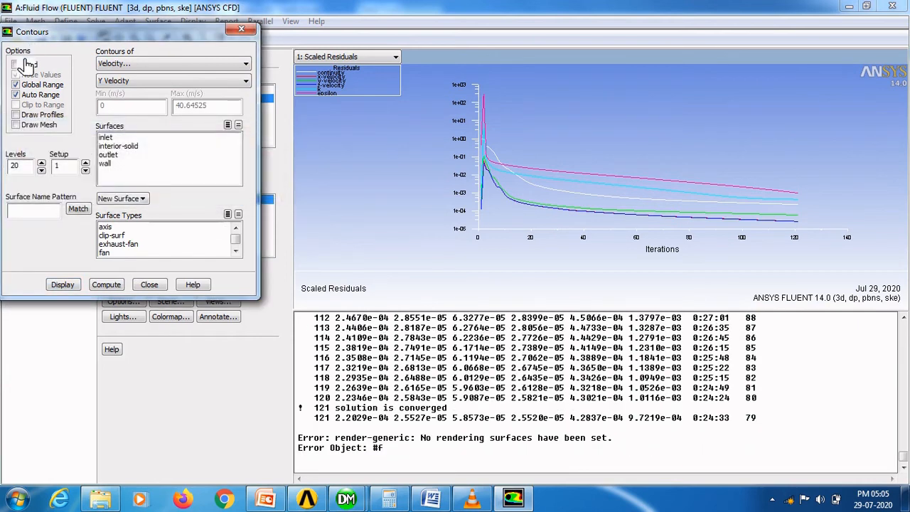
Step: Display filled Y Velocity contours on the inlet, interior-solid, outlet and wall surfaces, examine both nozzle ends and close the Contours settings
left_click(25, 64)
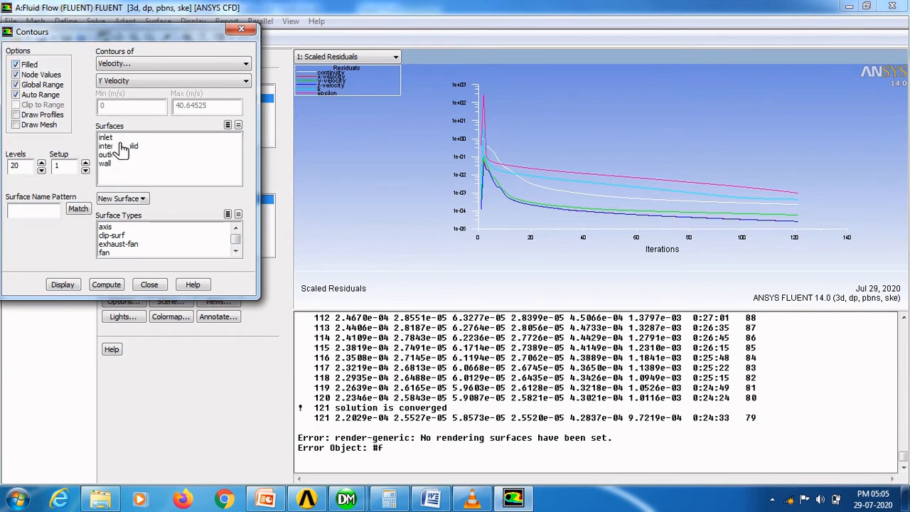
left_click(116, 137)
left_click(119, 146)
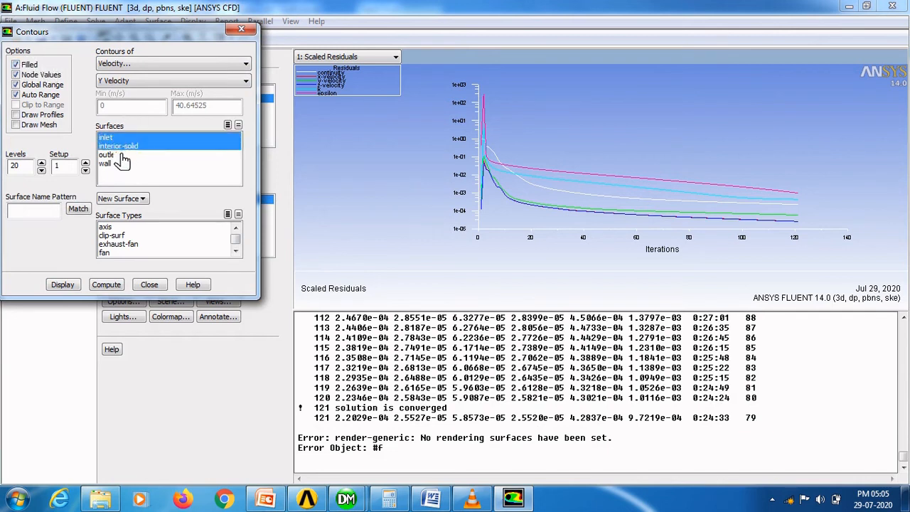
left_click(110, 155)
left_click(108, 163)
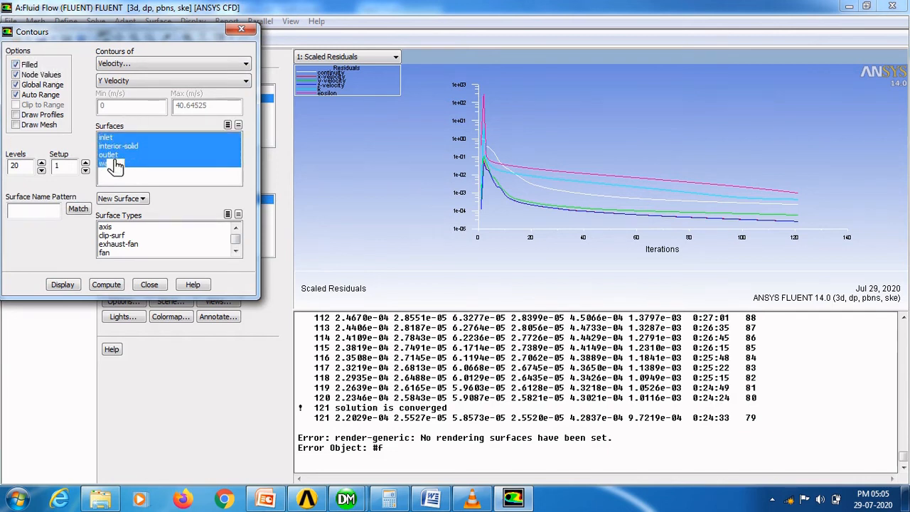
left_click(72, 287)
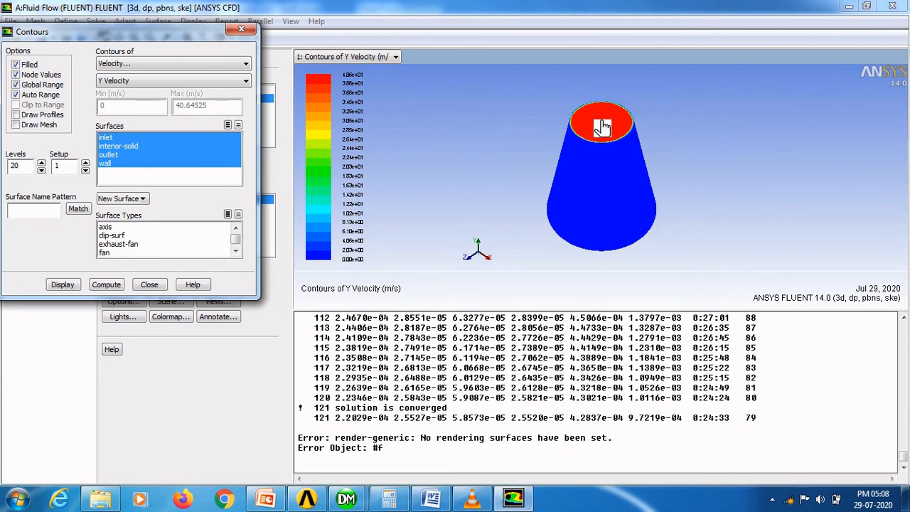
left_click(676, 165)
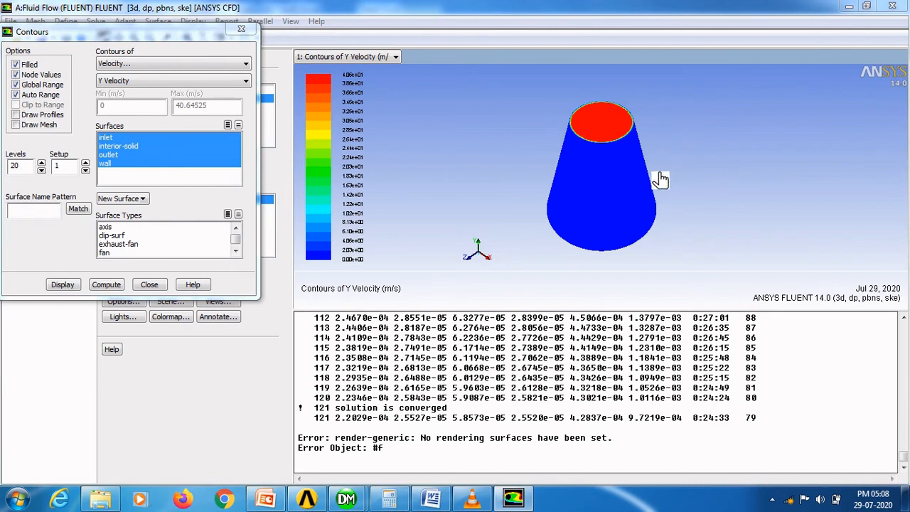
left_click_drag(661, 179, 670, 163)
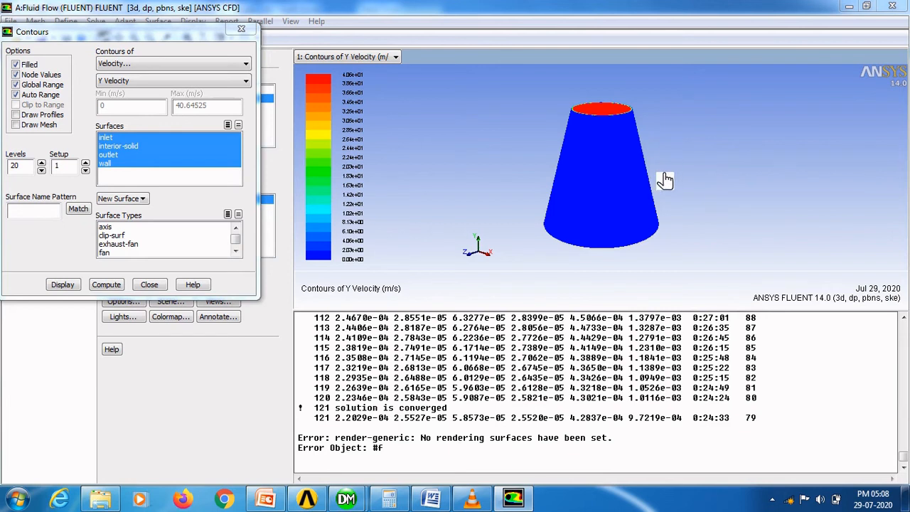
left_click_drag(681, 128, 648, 130)
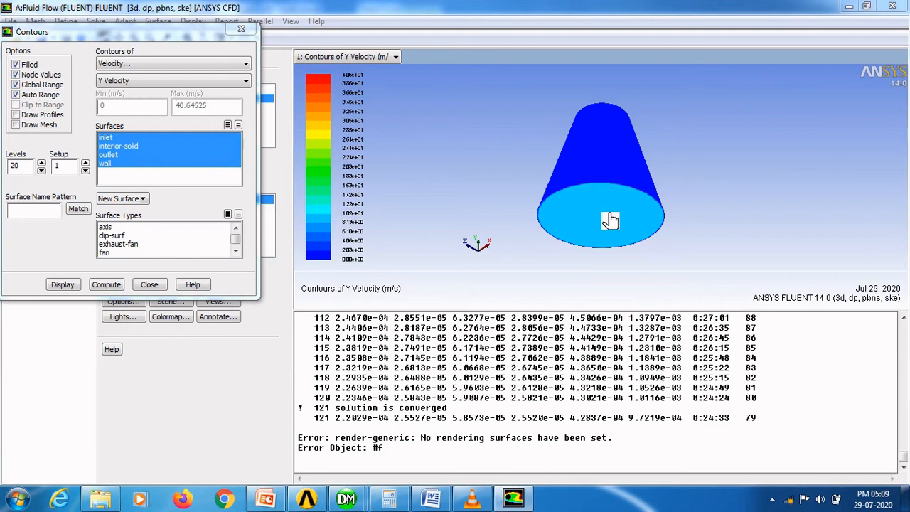
left_click(147, 285)
Step: Compute the mass-average volume integral of Y Velocity for the solid cell zone and close the report settings
left_click(25, 277)
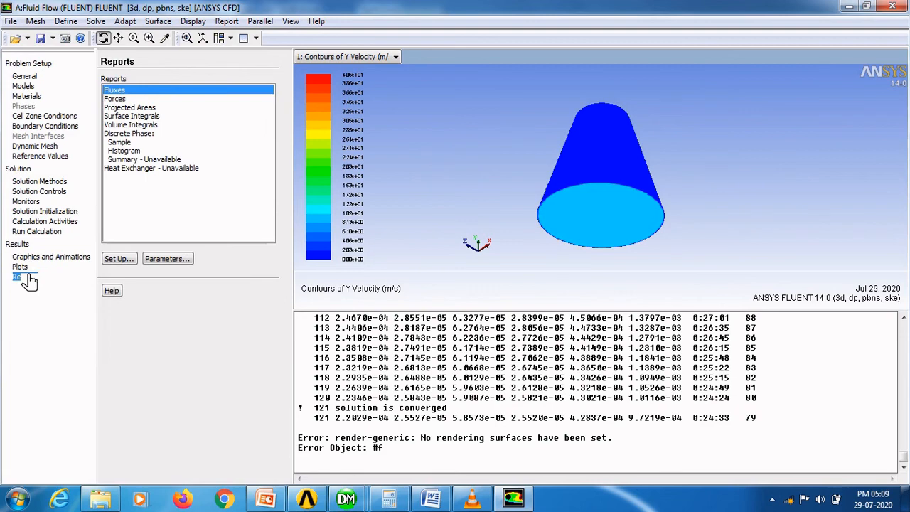
double_click(132, 126)
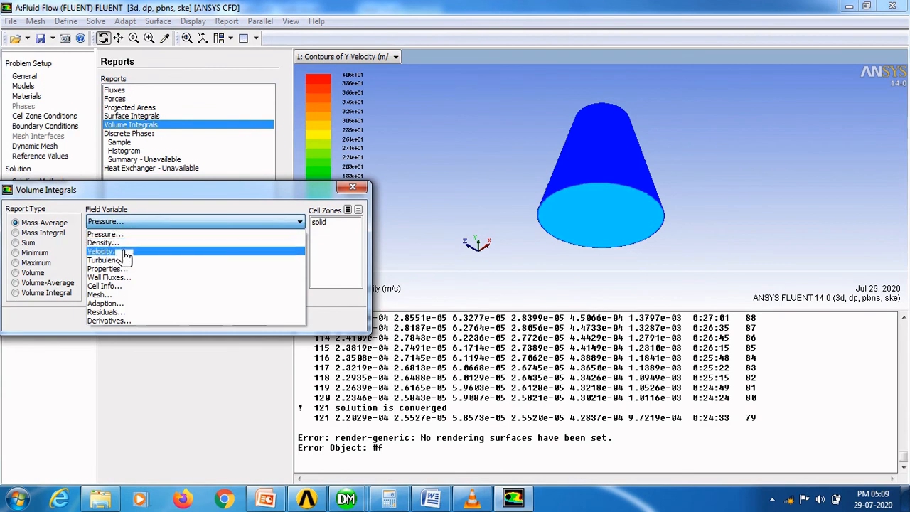
left_click(131, 252)
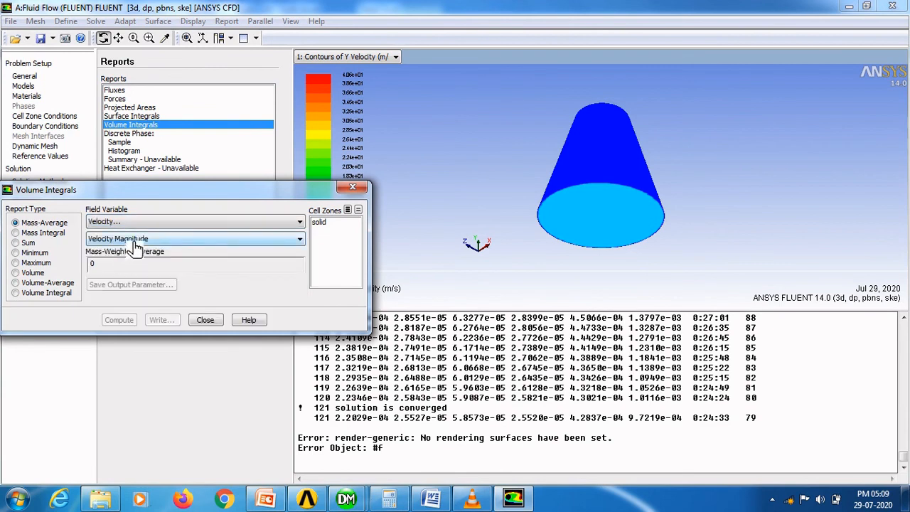
left_click(123, 240)
left_click(123, 277)
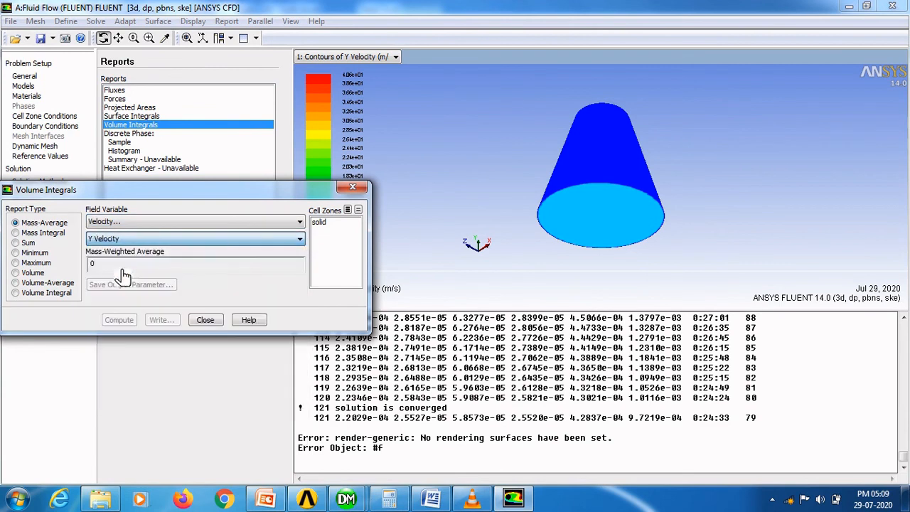
left_click(322, 223)
left_click(116, 322)
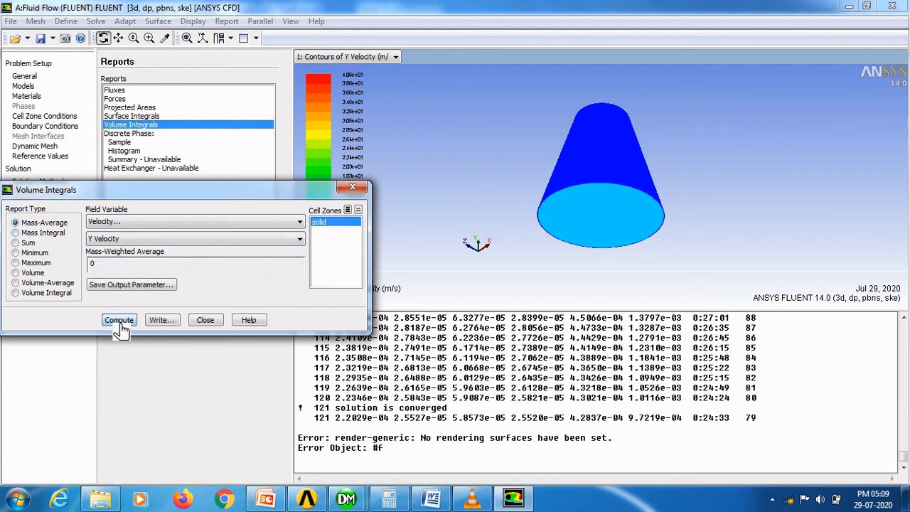
left_click(205, 320)
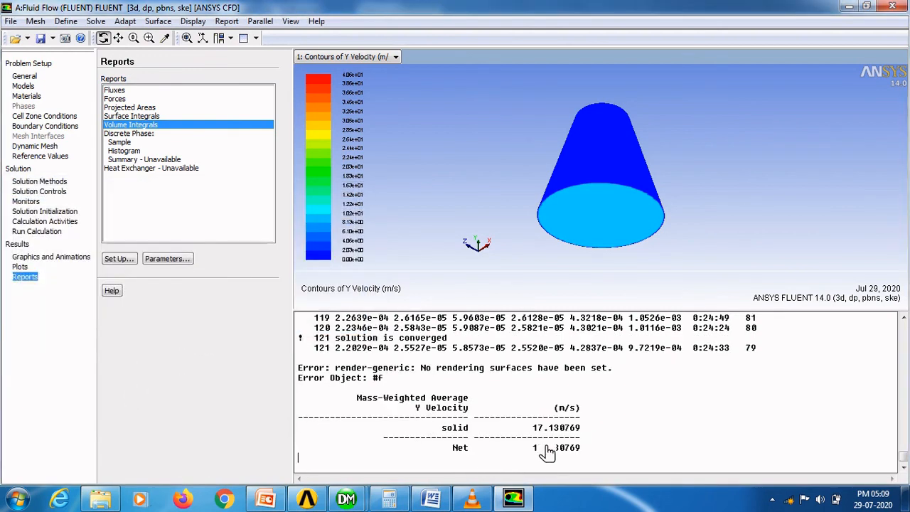
Step: Copy the net mass-weighted average Y Velocity from the console into the Fine row's velocity cell in the Word document
left_click_drag(538, 448, 589, 455)
left_click_drag(526, 448, 580, 451)
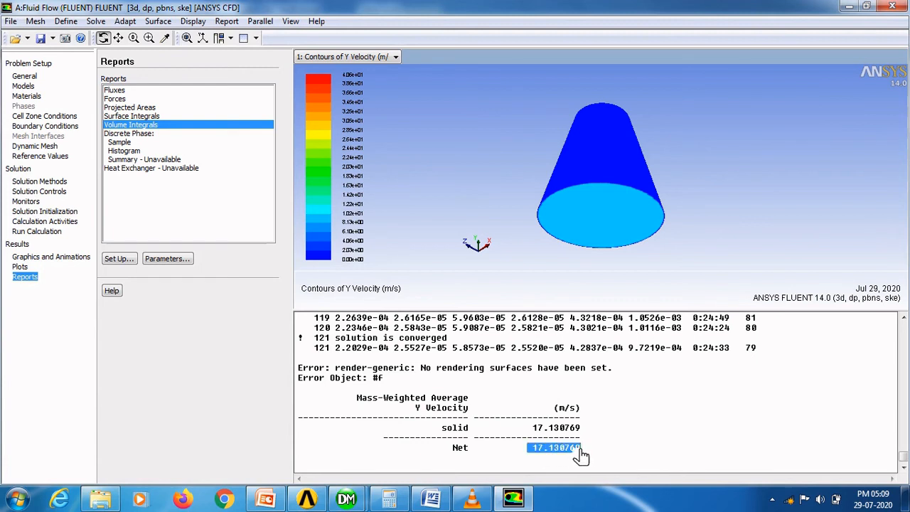
right_click(581, 454)
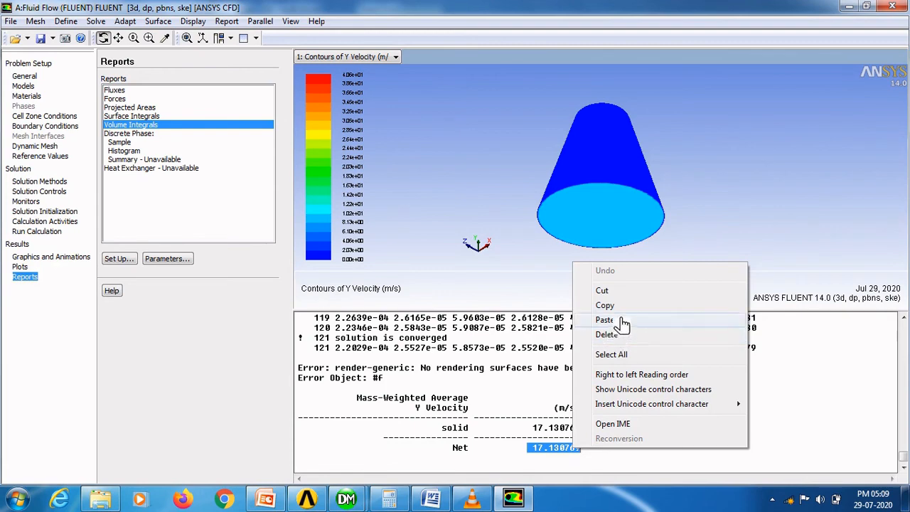
left_click(623, 312)
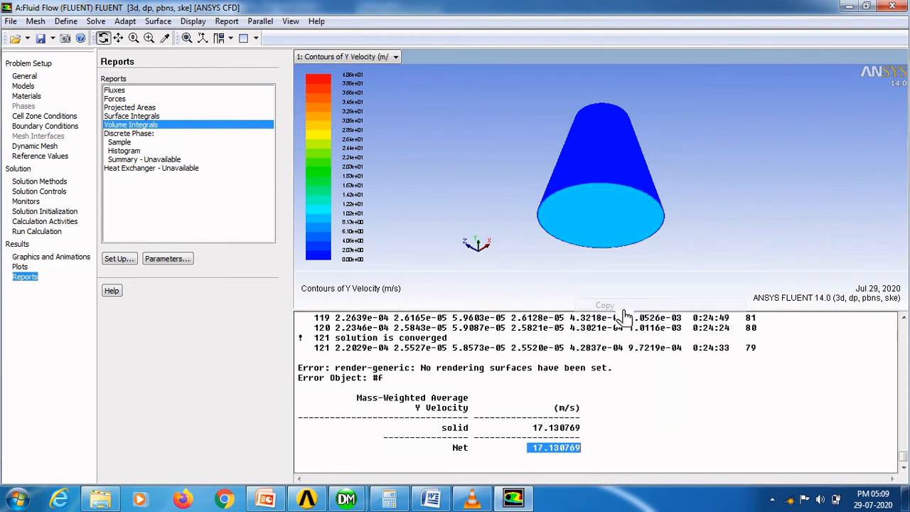
left_click(430, 500)
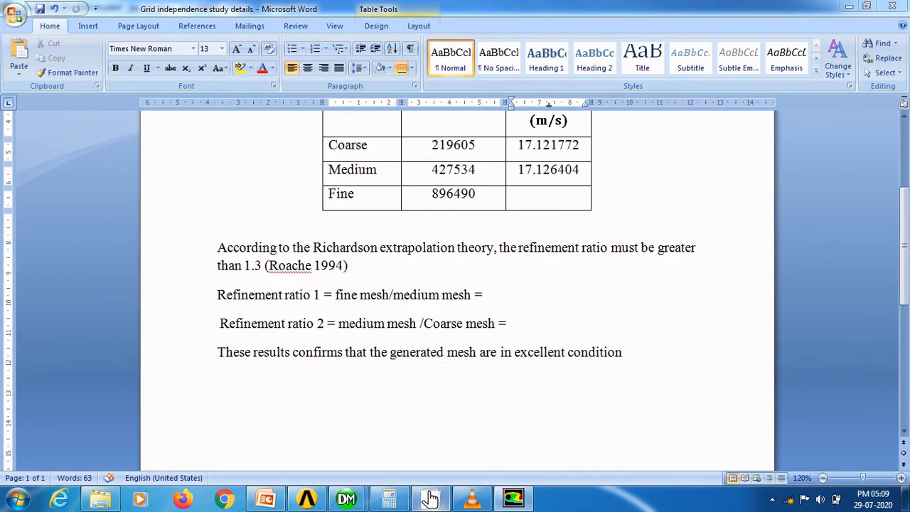
right_click(538, 202)
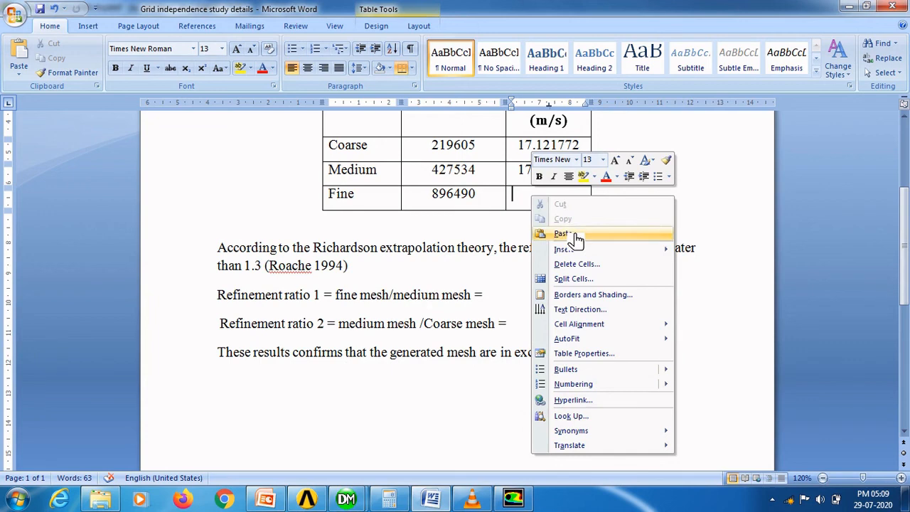
left_click(576, 237)
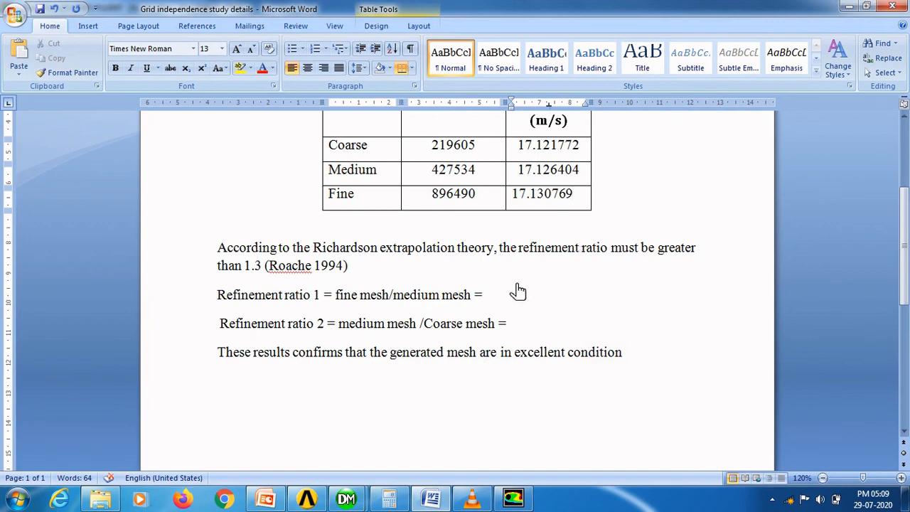
Step: Left-align the velocity values in the Coarse, Medium and Fine rows of the table
left_click_drag(526, 153, 581, 196)
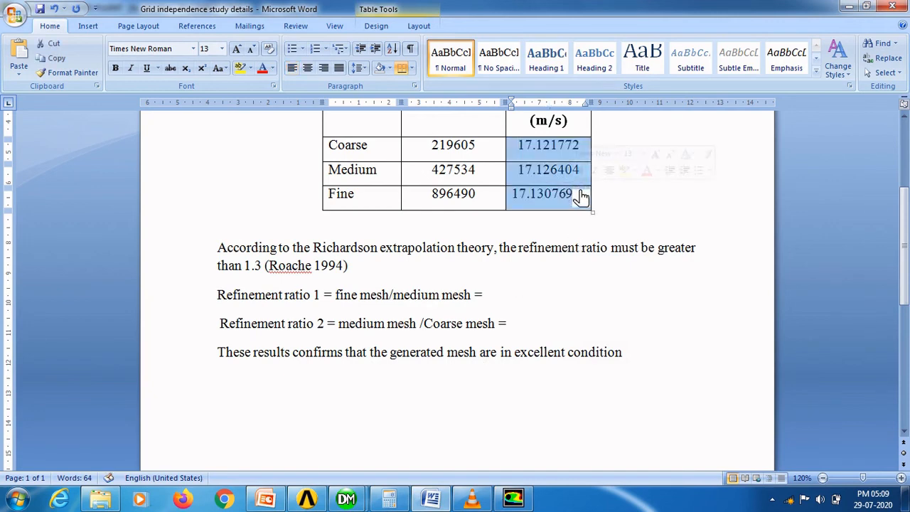
left_click(293, 68)
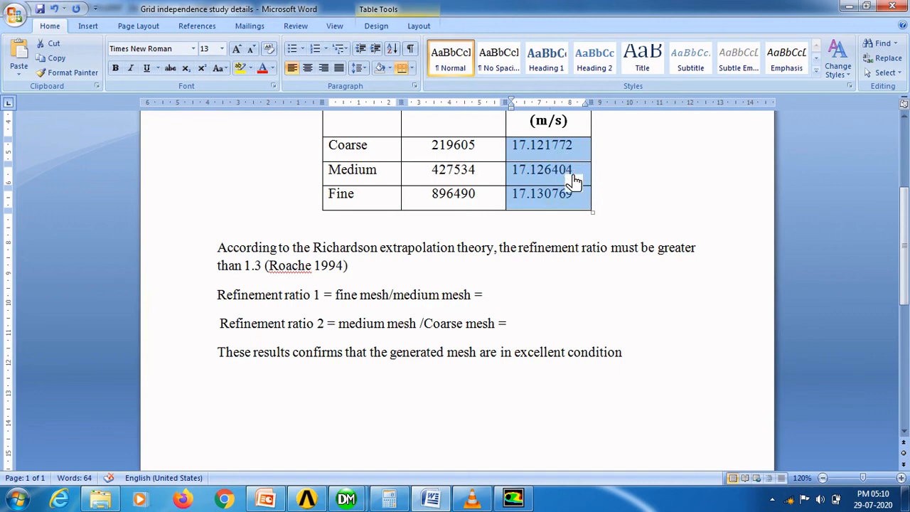
left_click(494, 302)
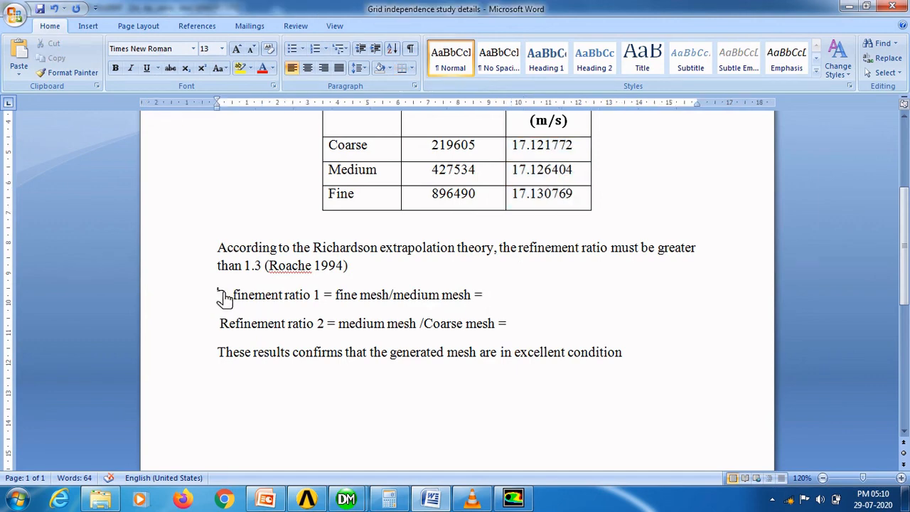
Step: Switch to Calculator and divide the fine mesh element count 896490 by the medium mesh count 427534
left_click_drag(222, 297, 490, 305)
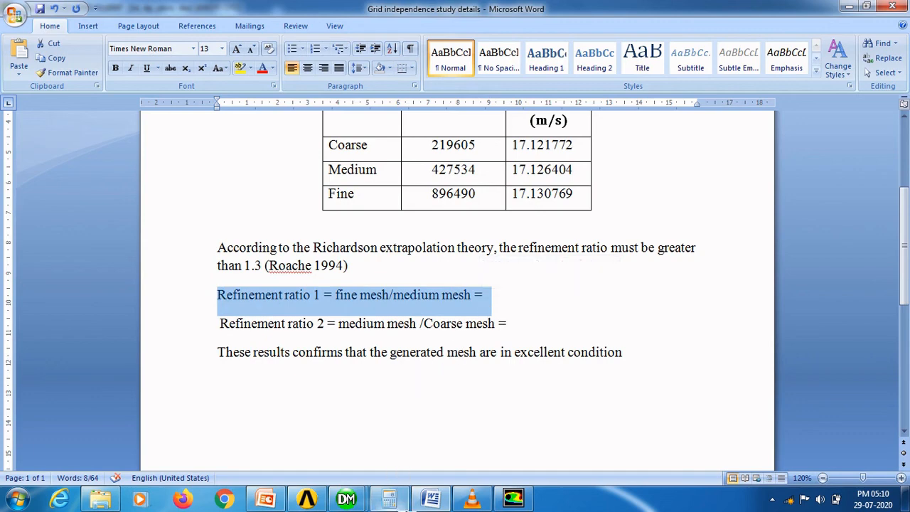
left_click(403, 501)
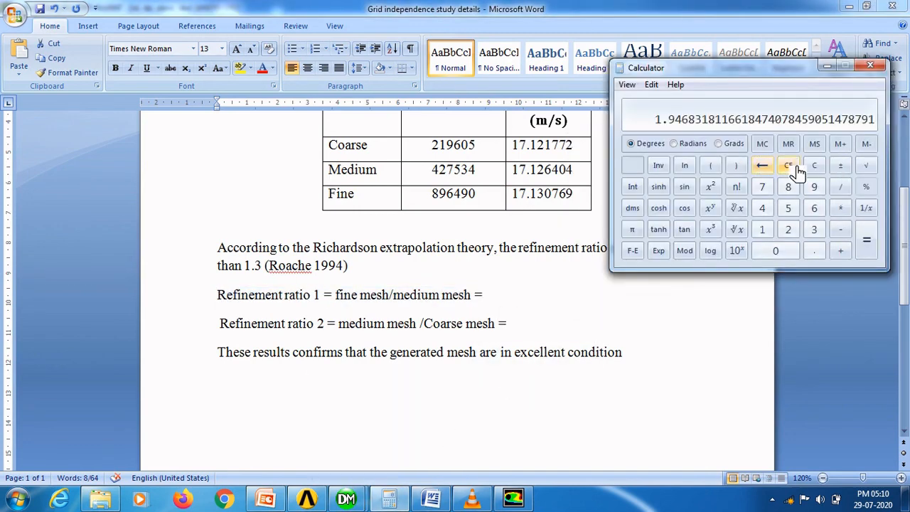
left_click(788, 165)
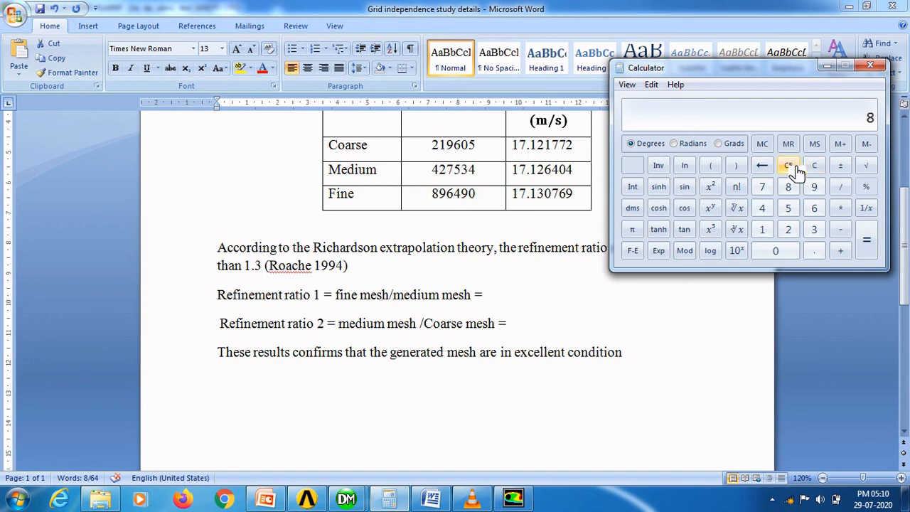
type("96490 / ")
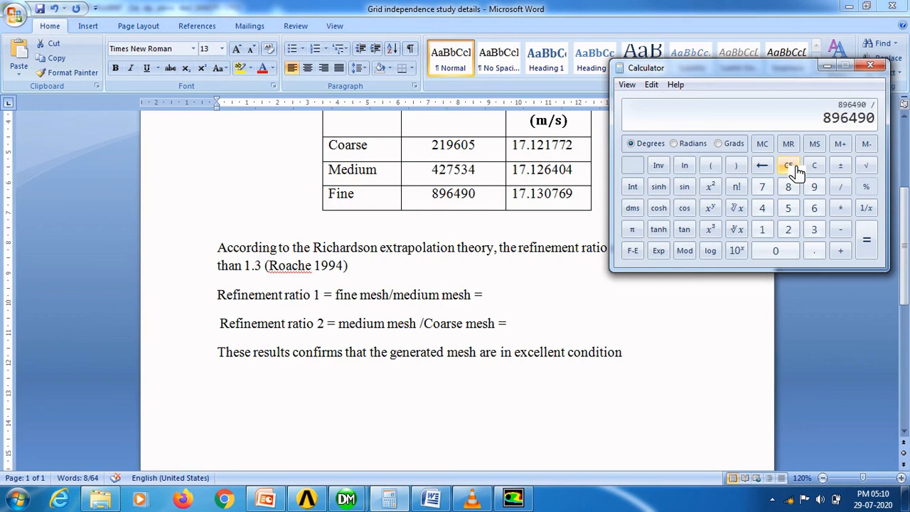
type("427534")
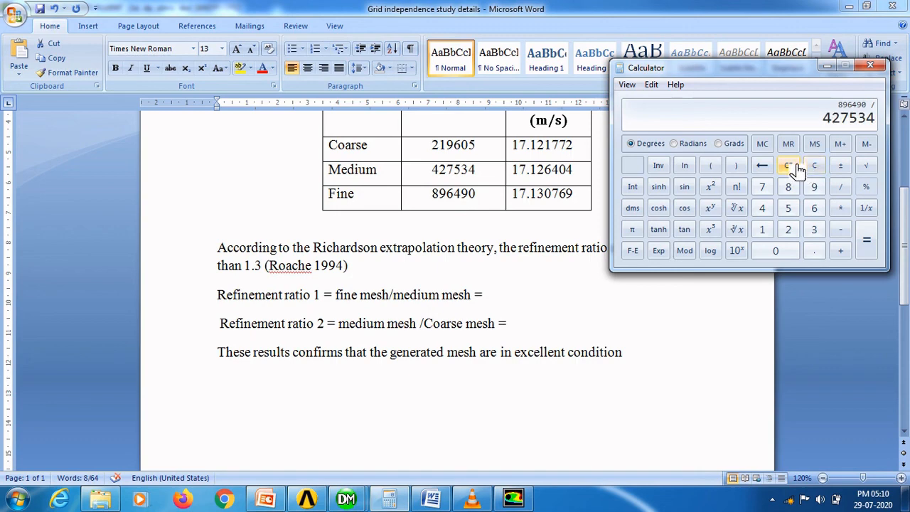
key("Return")
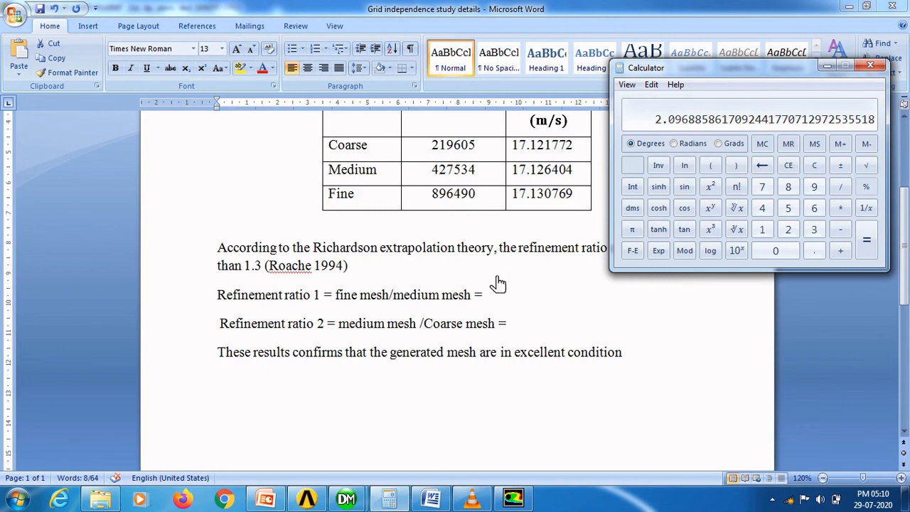
Step: Enter 2.09 as the result of Refinement ratio 1 in the Word document
triple_click(493, 299)
left_click(497, 300)
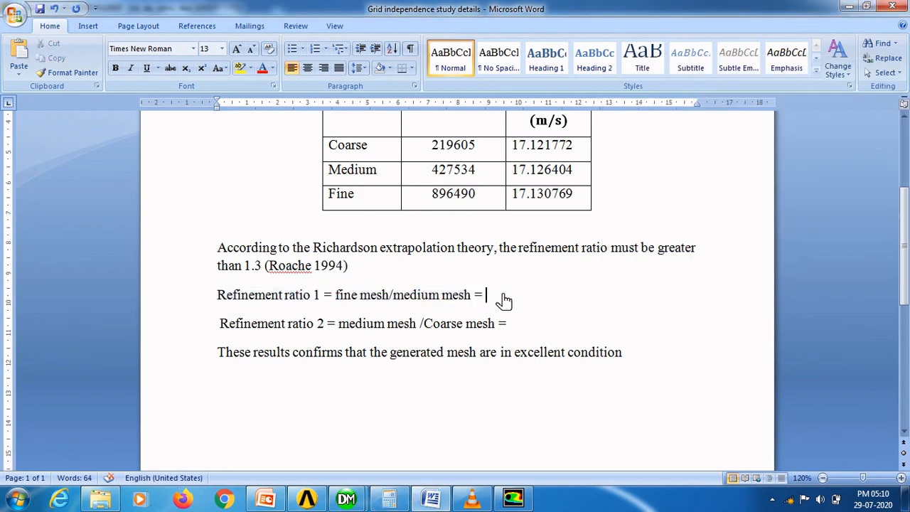
type("2.09")
Step: Switch to Calculator and divide the medium mesh element count 427534 by the coarse mesh count 219605
left_click(517, 337)
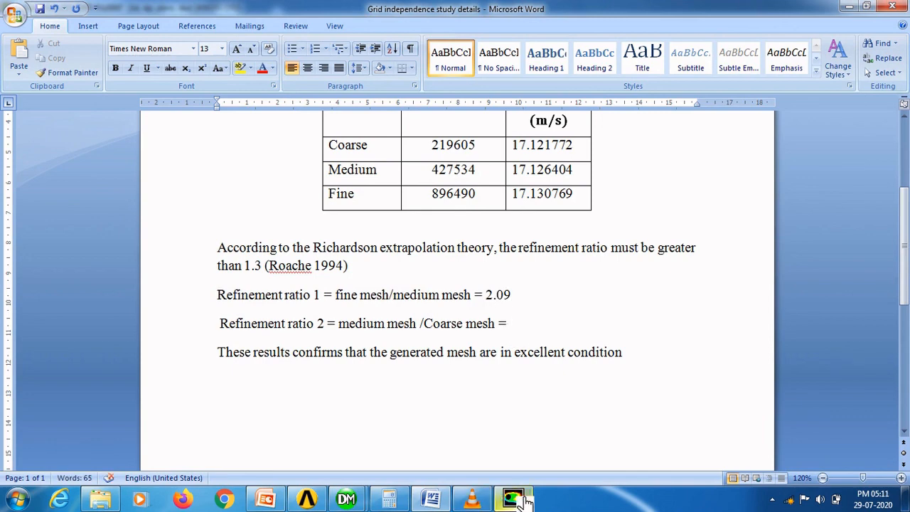
mouse_move(436, 502)
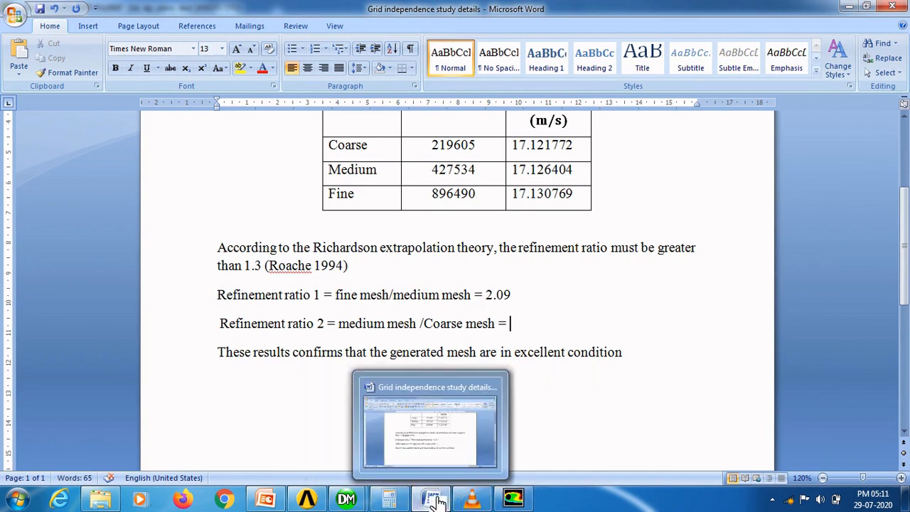
left_click(389, 500)
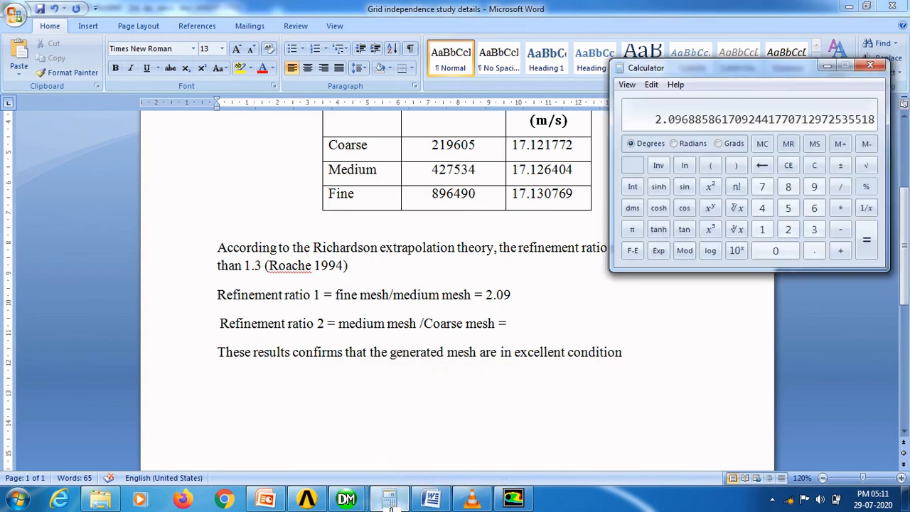
left_click(795, 168)
left_click(813, 168)
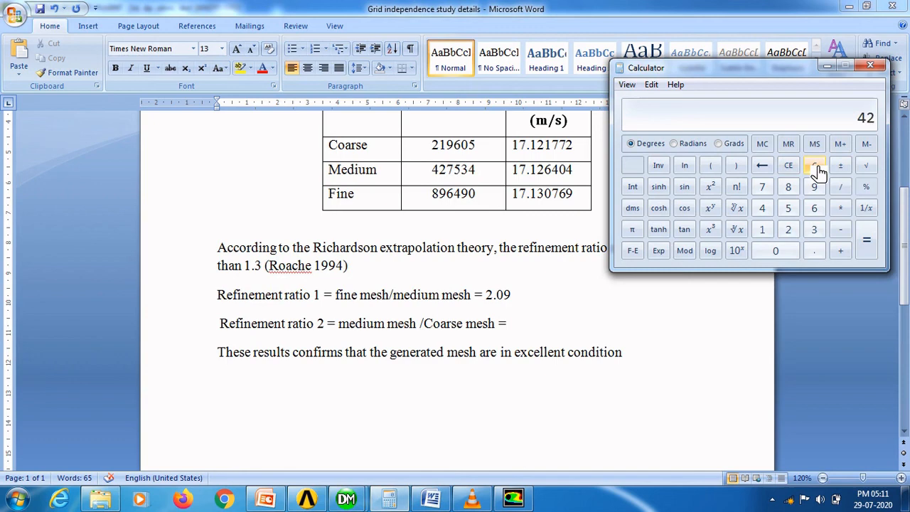
type("7")
type("534/")
type("2")
type("19")
type("605")
key("Return")
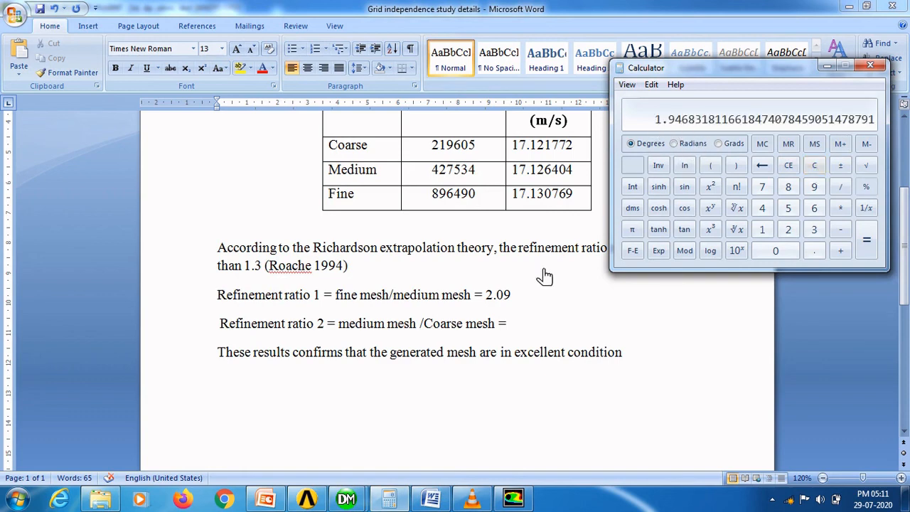
Step: Enter 1.94 as the result of Refinement ratio 2 in the Word document
left_click(517, 327)
type("1")
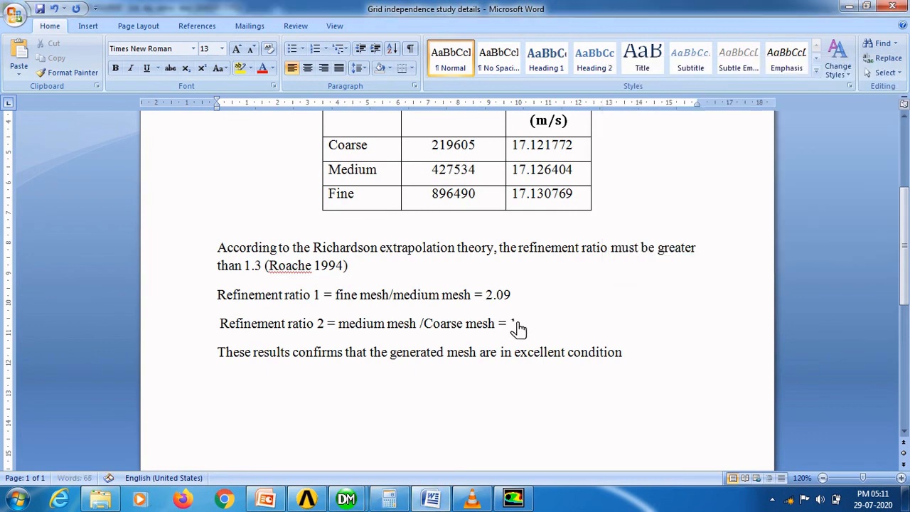
type(".94")
Step: Colour the closing sentence about the generated mesh's excellent condition red
left_click_drag(219, 352, 346, 354)
left_click_drag(425, 384, 633, 362)
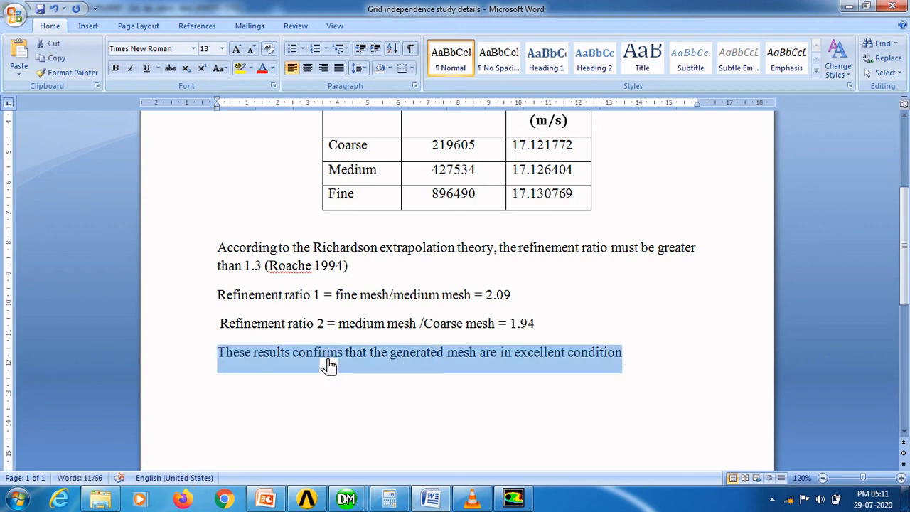
left_click(262, 68)
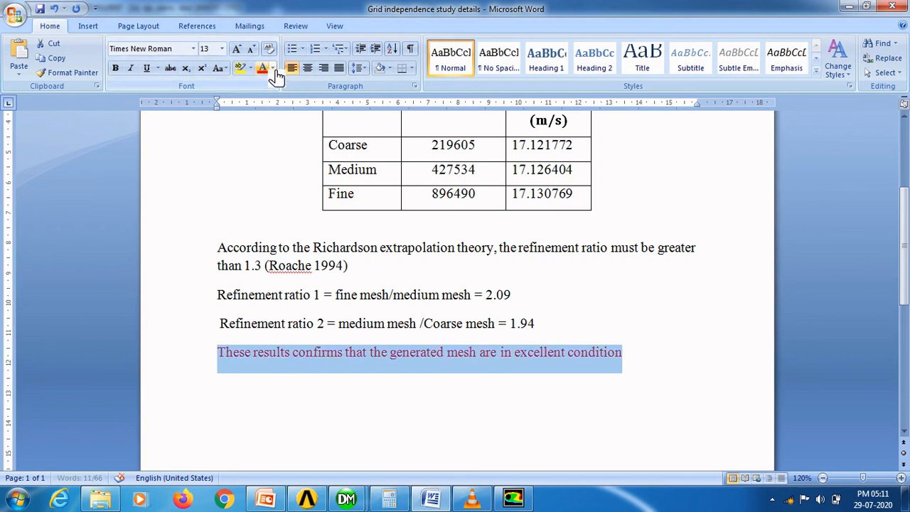
left_click(244, 334)
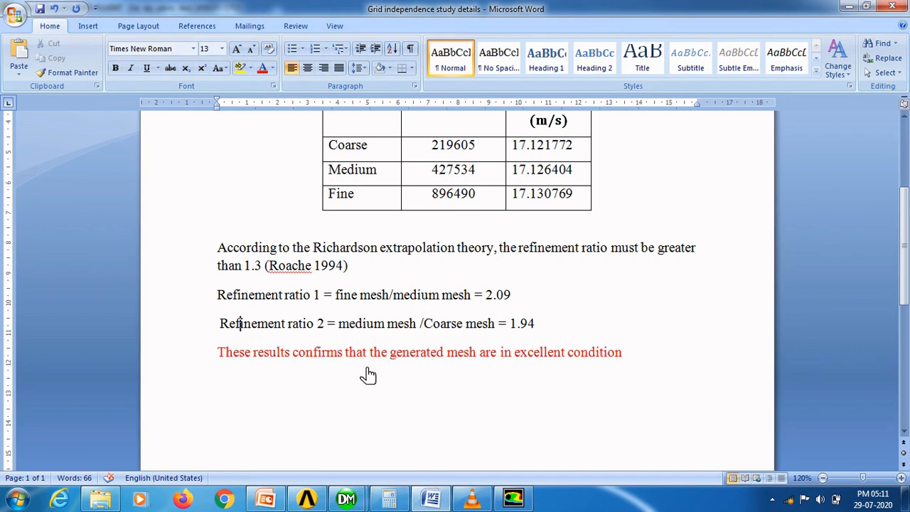
Step: Review the Richardson extrapolation criterion, both refinement ratio lines and the grid independence table
left_click_drag(219, 249, 363, 277)
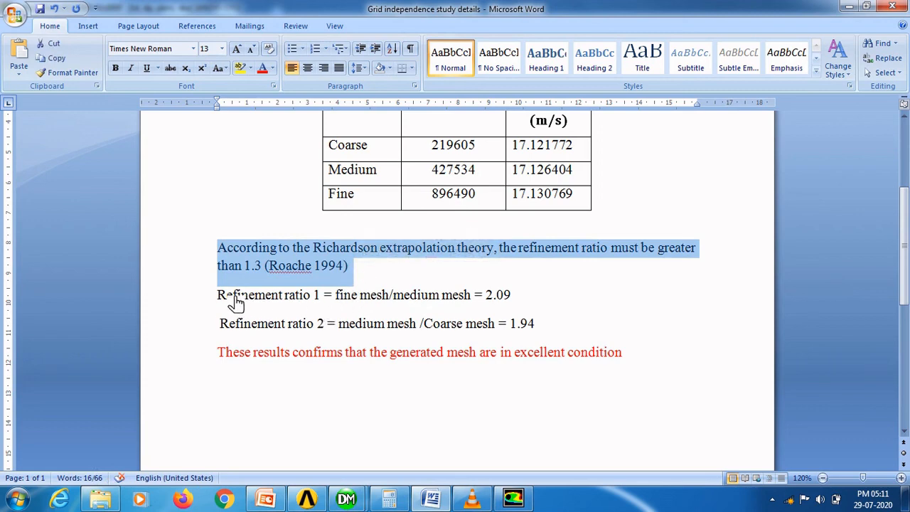
left_click_drag(222, 296, 529, 306)
left_click_drag(224, 325, 548, 345)
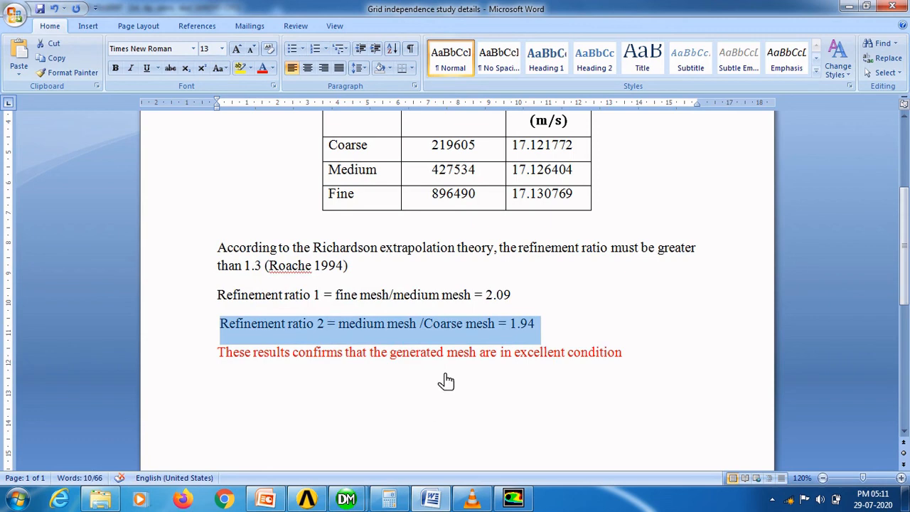
left_click(441, 380)
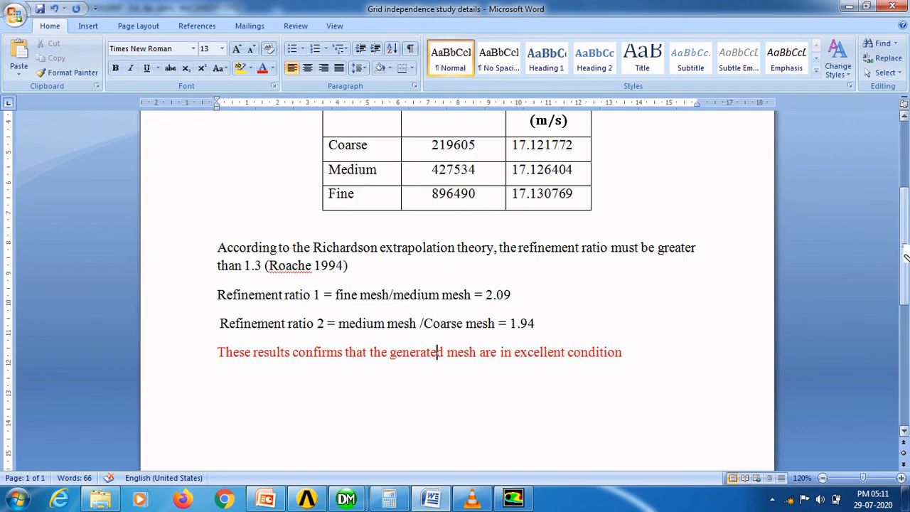
scroll(905, 253, "up", 3)
scroll(458, 304, "down", 1)
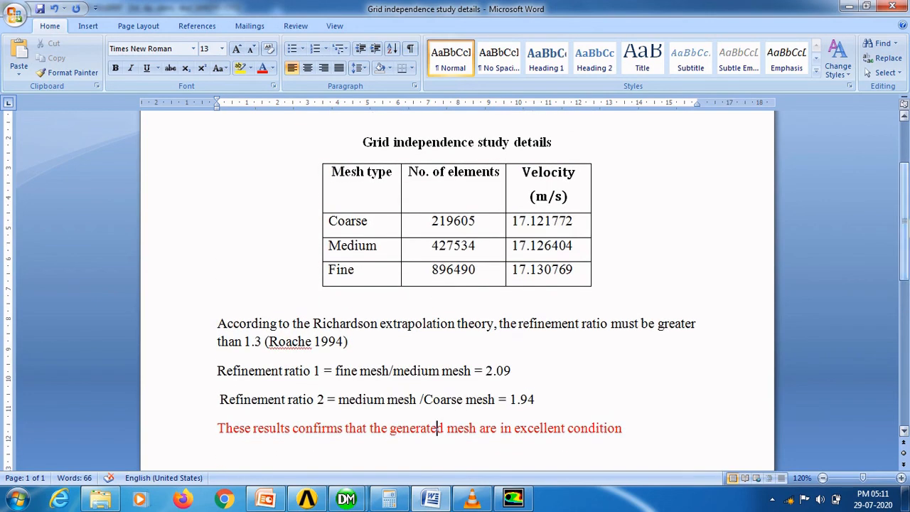
left_click(544, 403)
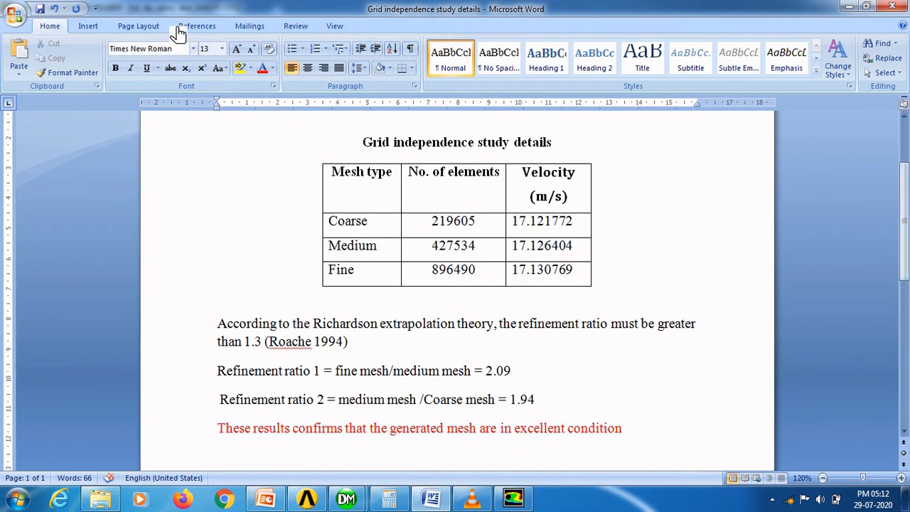